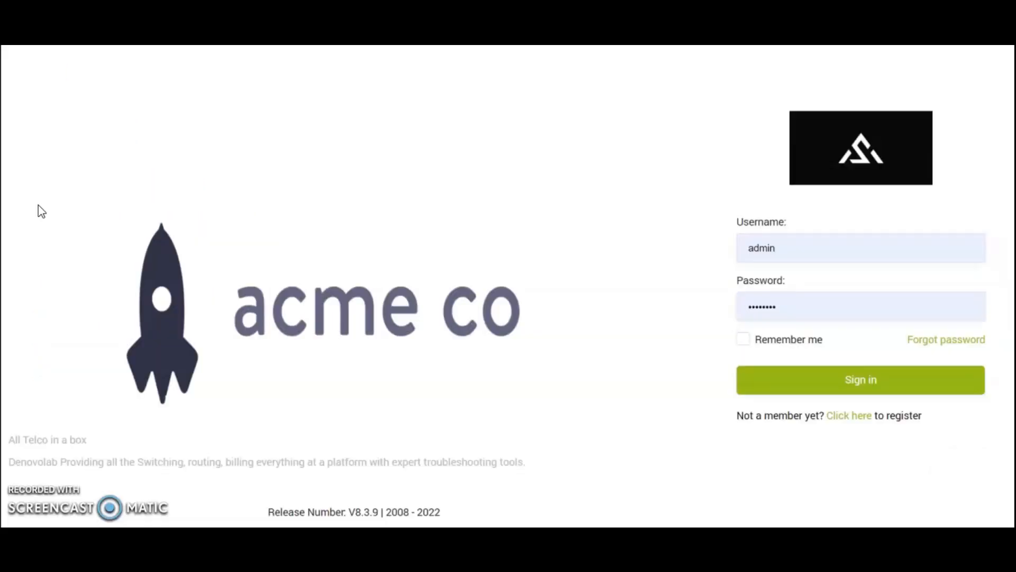
Sign in as admin to open the Statistics Dashboard showing 12 customers and 15 vendors
left_click(817, 377)
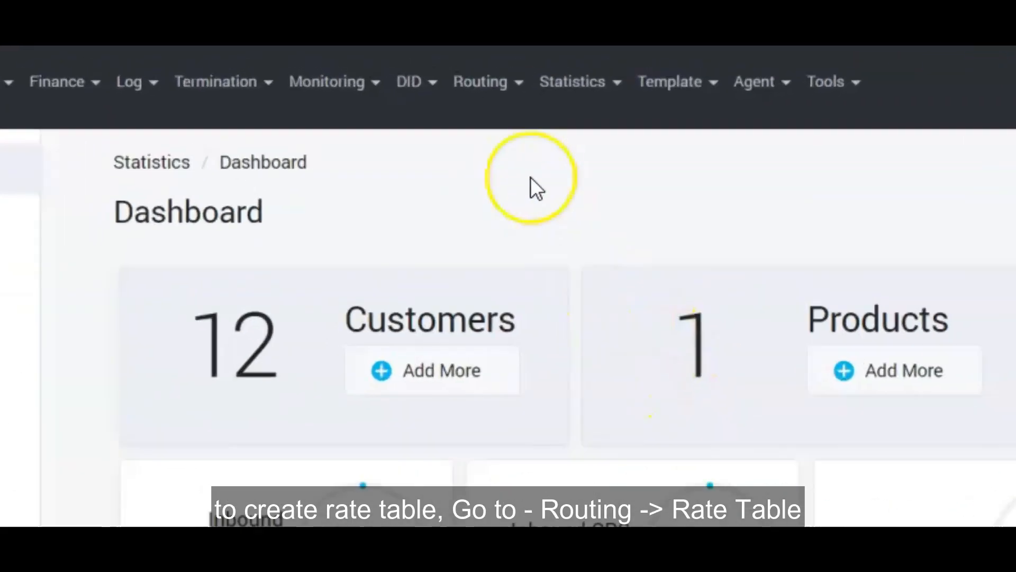
Start a new rate table named Premium AZ Vendor on the A/Z code deck
left_click(405, 65)
left_click(536, 257)
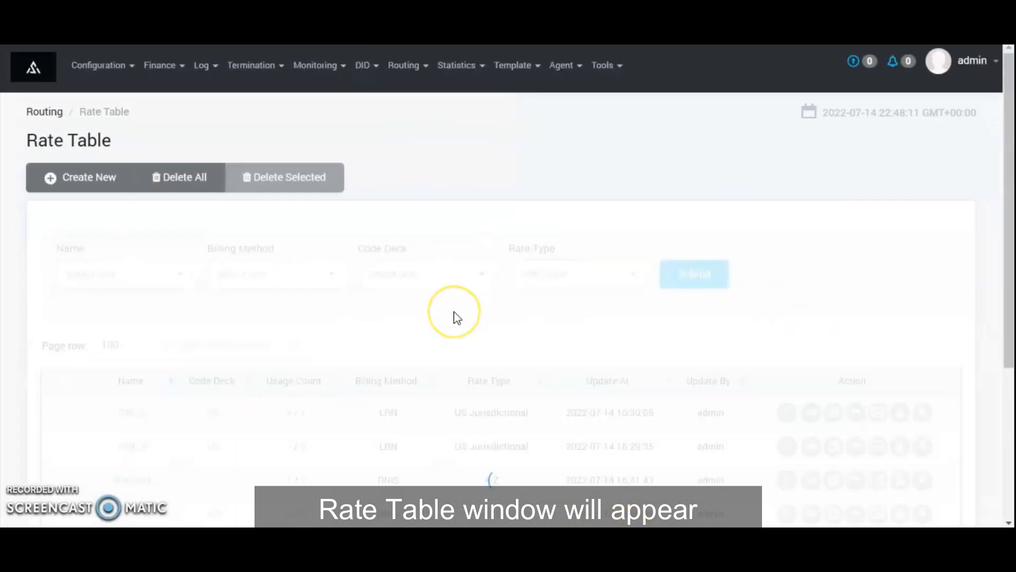
left_click(91, 178)
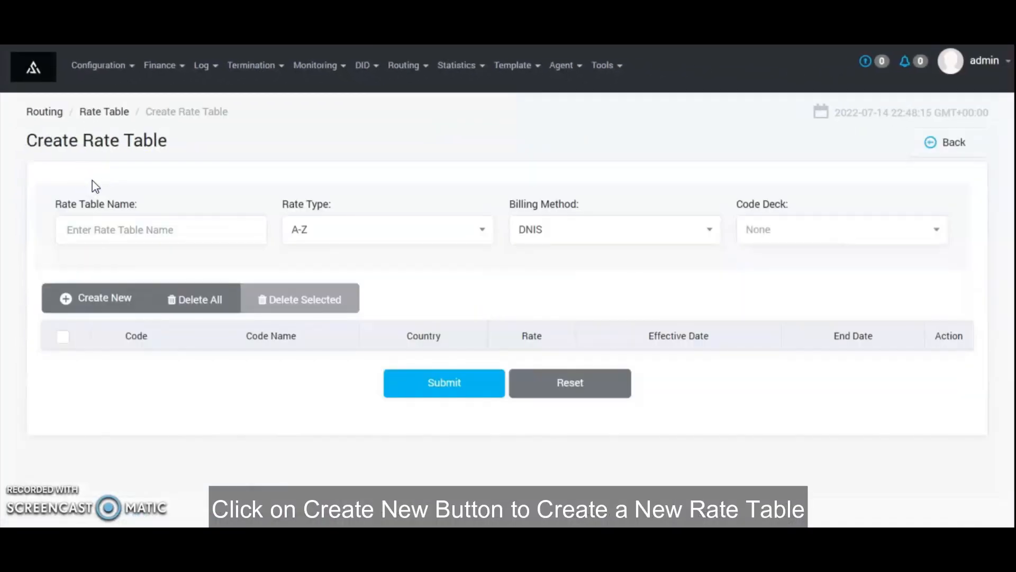
left_click(128, 229)
type("P")
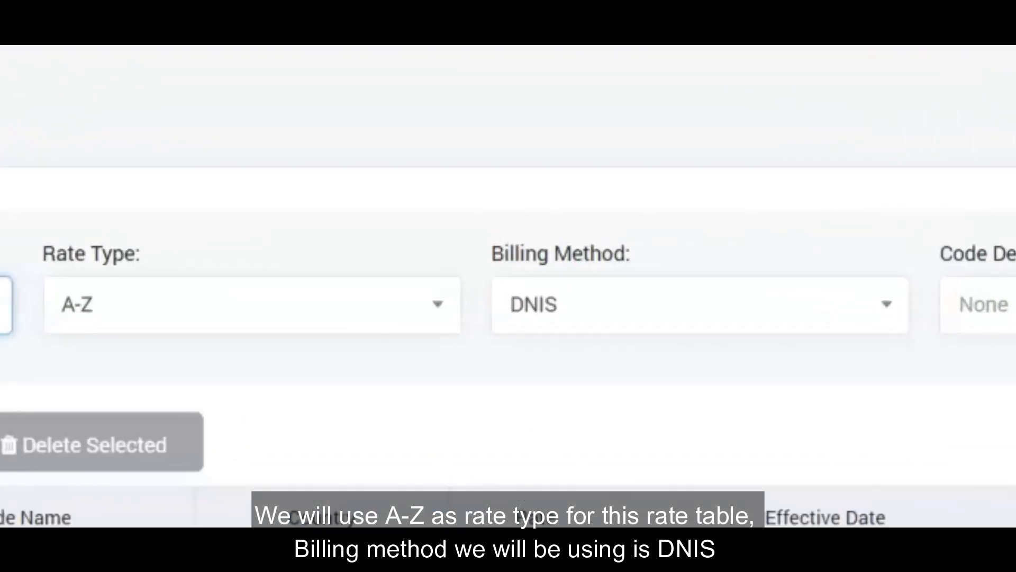
type("Vendo")
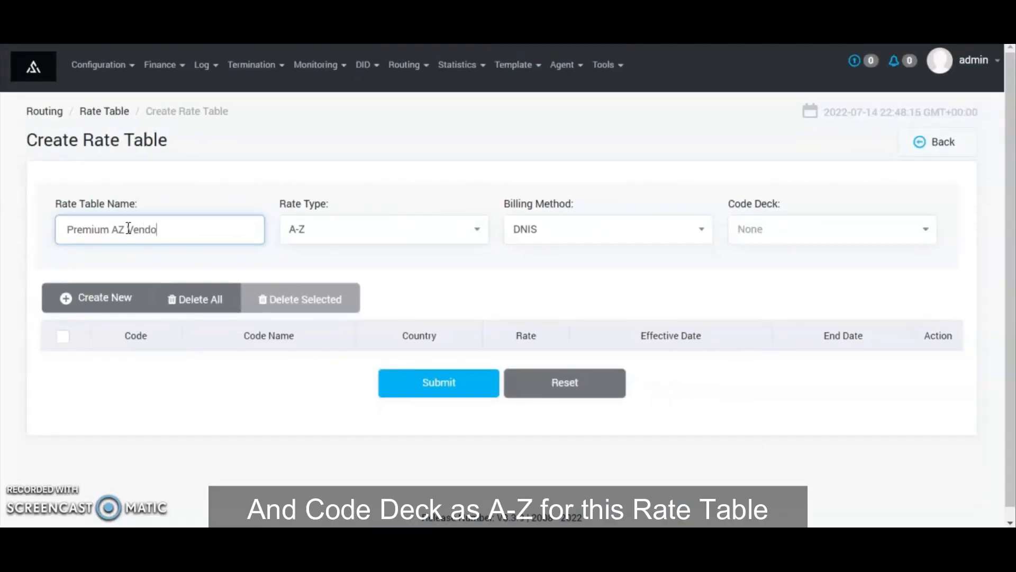
type("r")
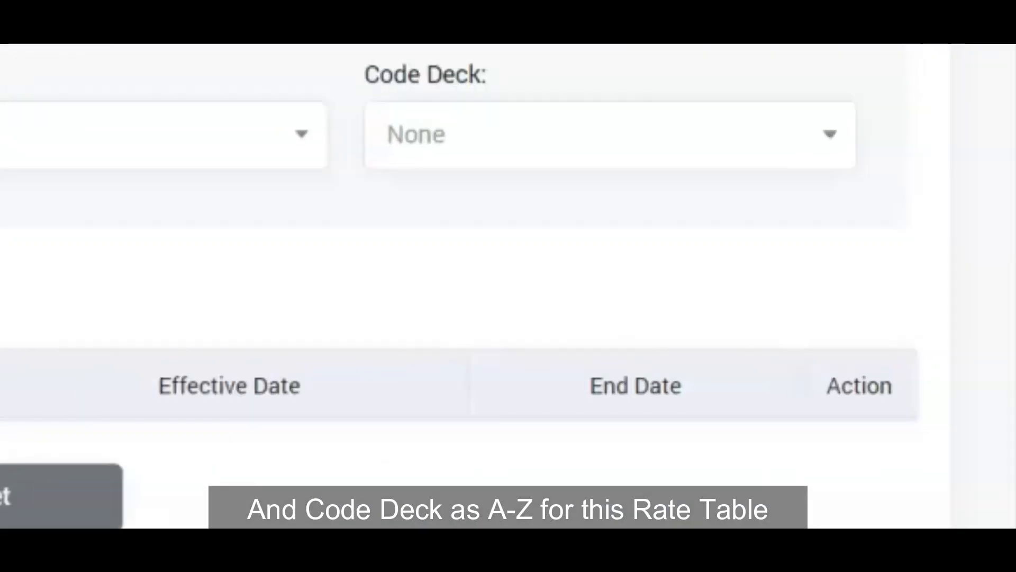
left_click(414, 138)
left_click(419, 273)
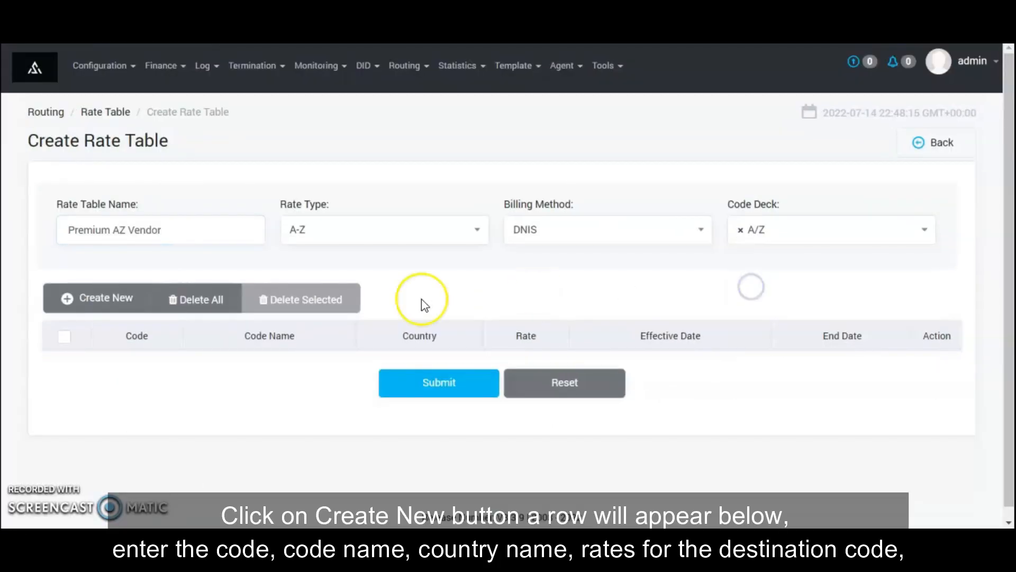
Add a rate row for code 3 at 0.1 and submit the table
left_click(125, 298)
left_click(162, 381)
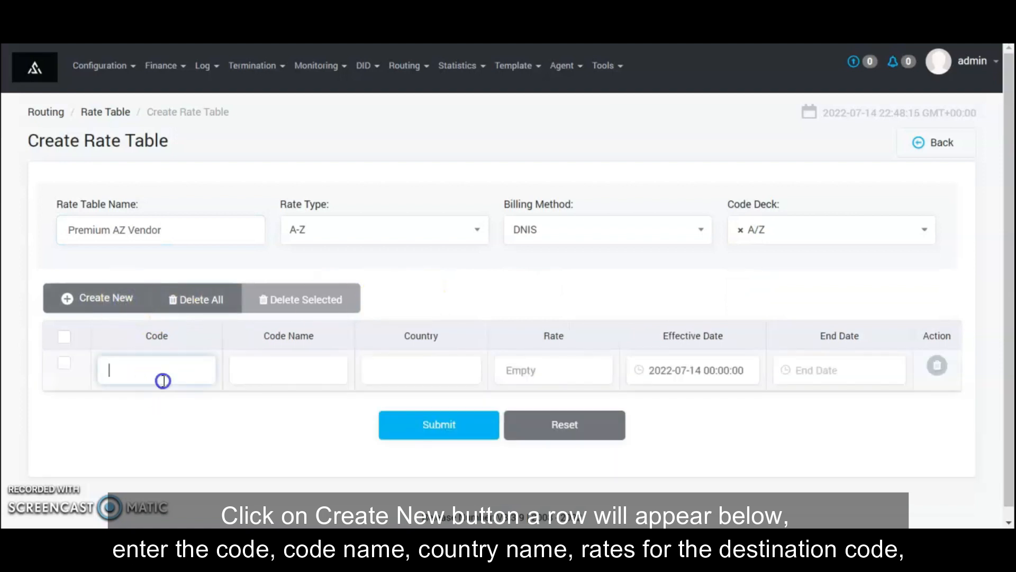
key("Tab")
key("Tab")
key("Tab")
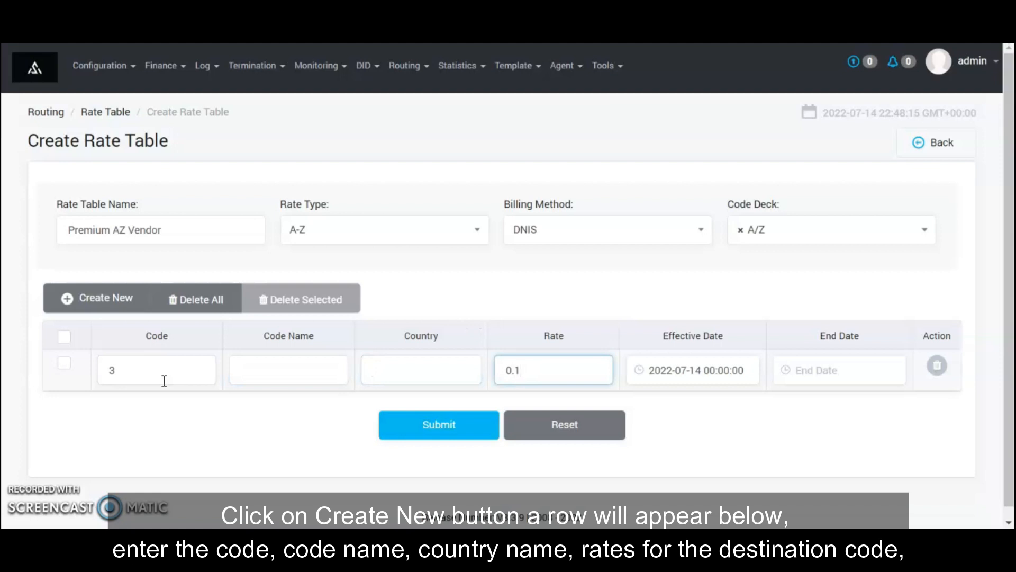
type("0.1")
left_click(418, 443)
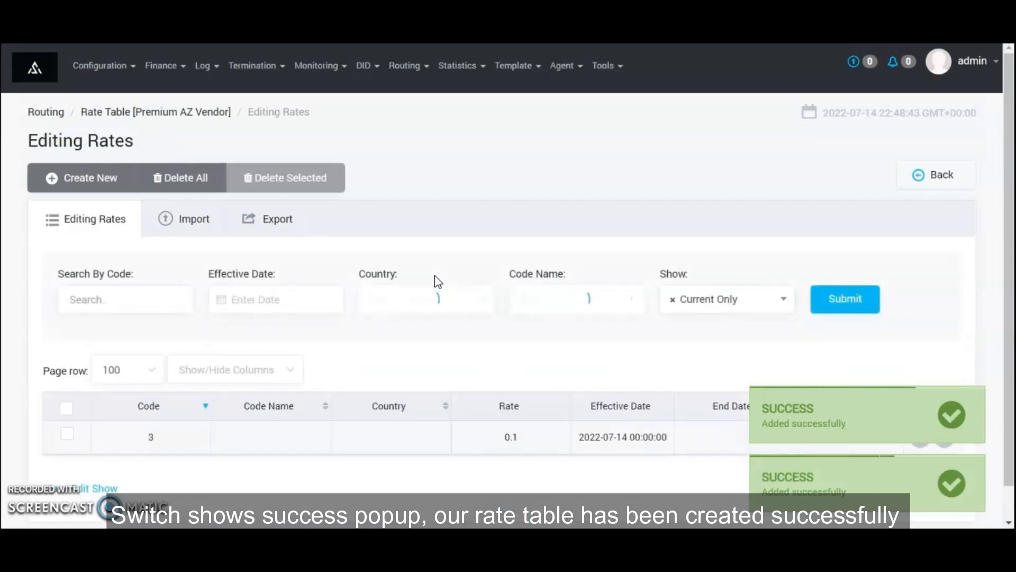
left_click(410, 65)
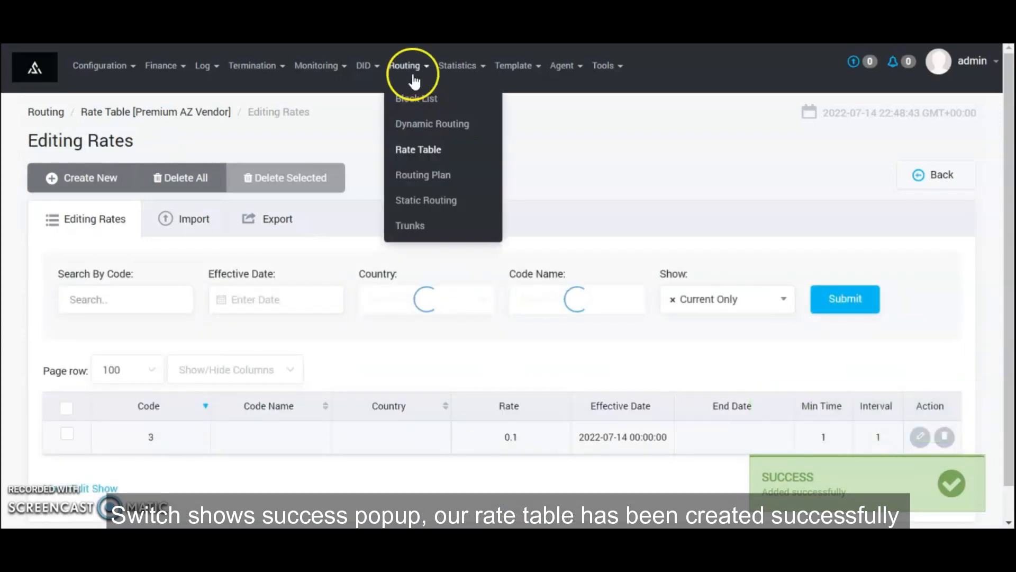
Start a new rate table named Premium AZ Client on the A/Z code deck
left_click(410, 153)
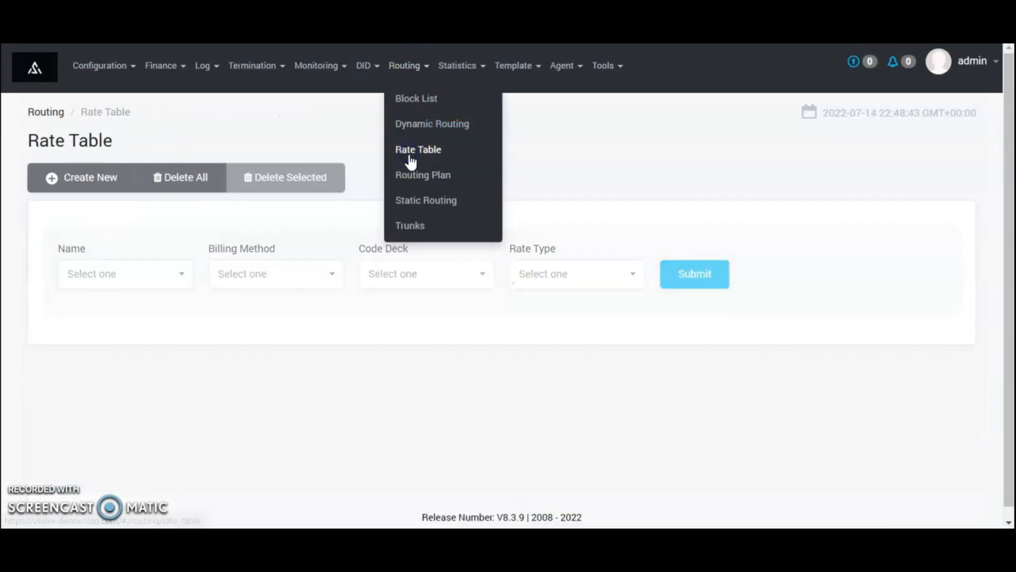
left_click(408, 288)
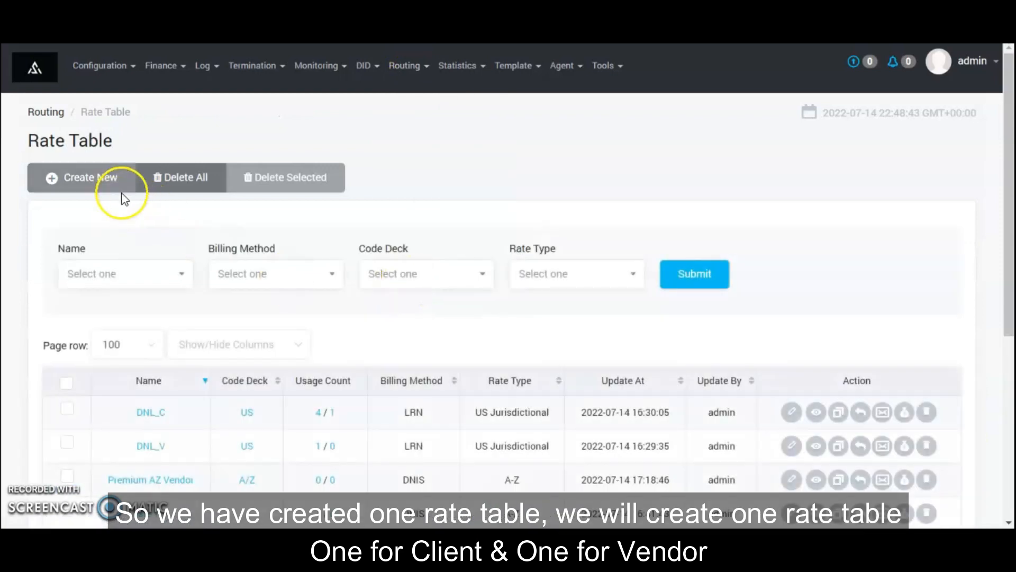
left_click(91, 180)
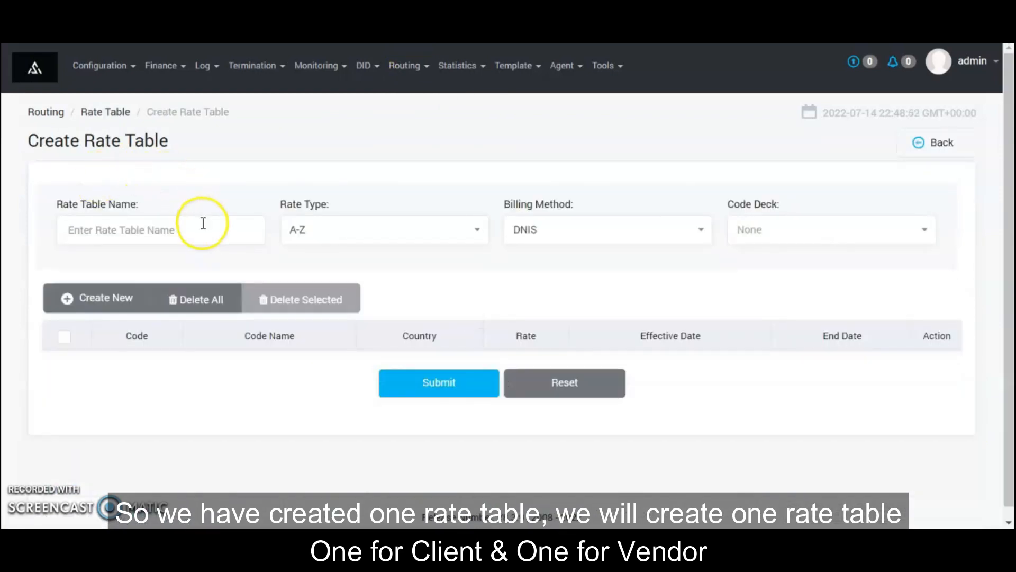
left_click(202, 223)
type("Pre")
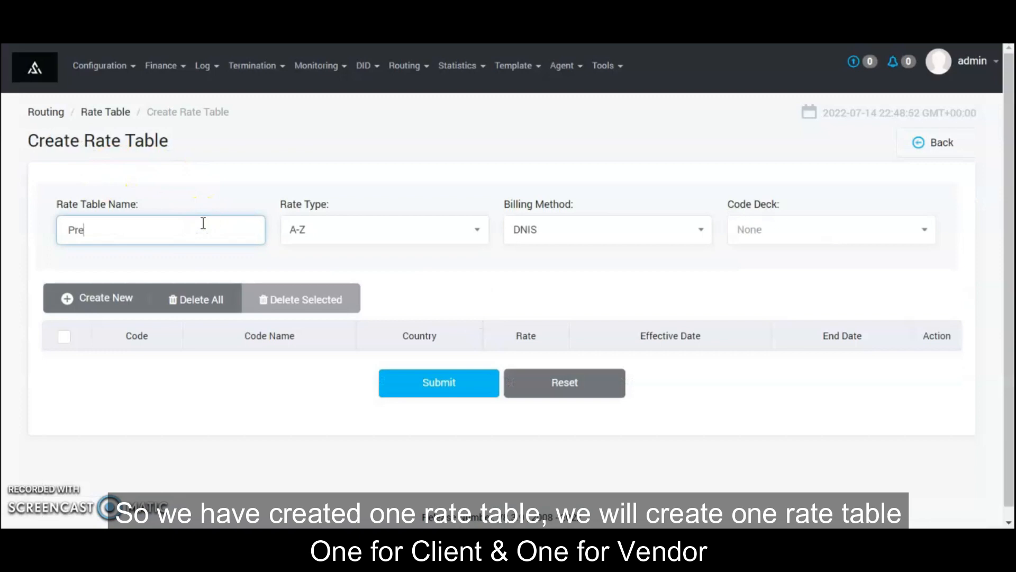
type("mium AZ Client")
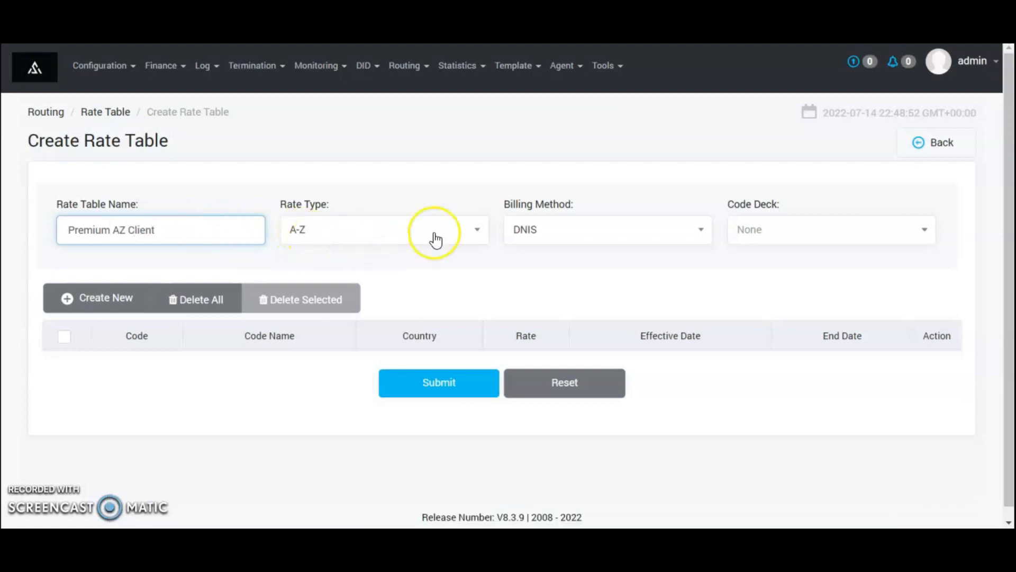
left_click(784, 249)
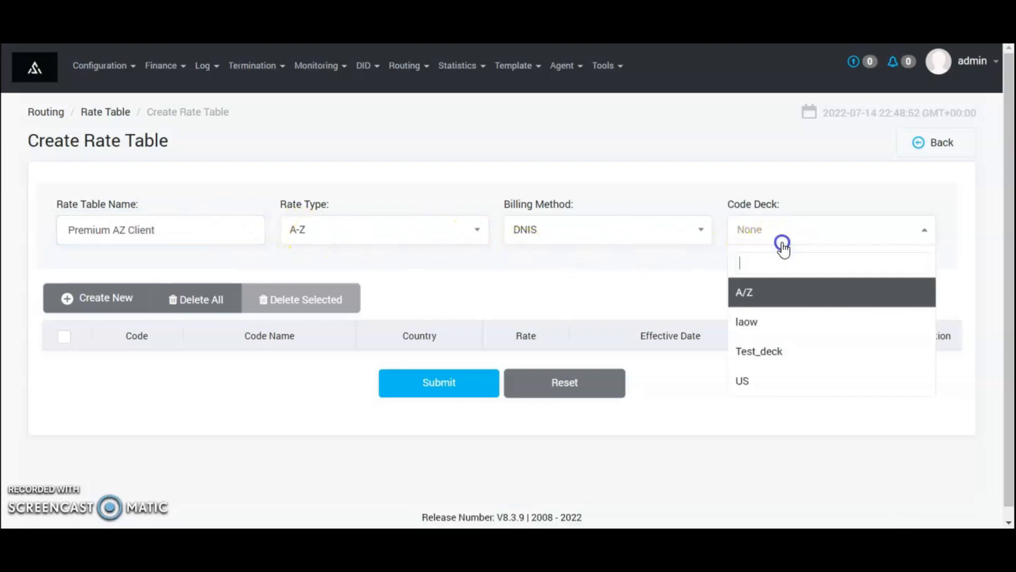
left_click(780, 290)
Add a rate row for code 3 at 0.3 and submit the table
left_click(70, 309)
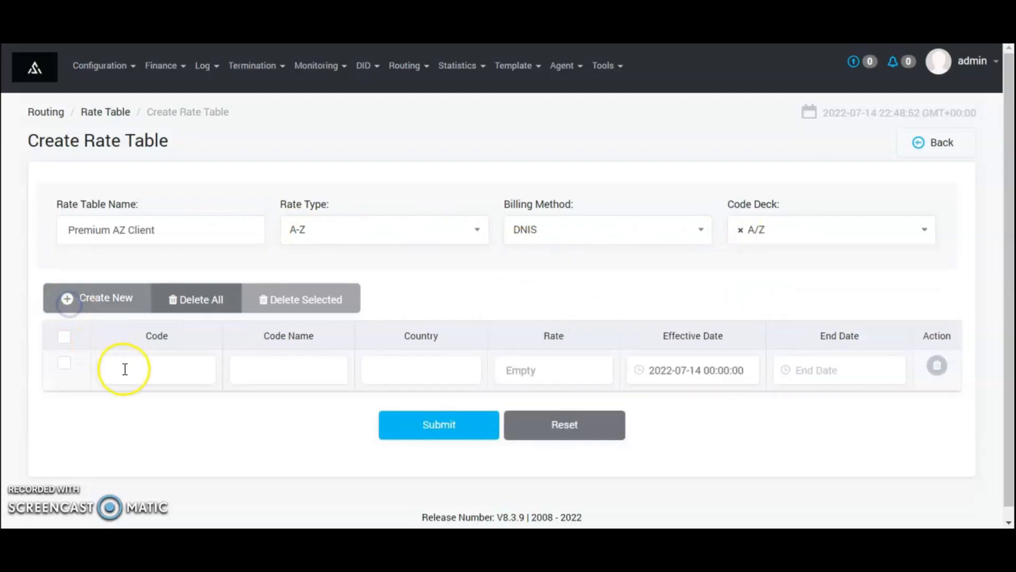
left_click(125, 368)
type("3")
key("Tab")
key("Tab")
key("Tab")
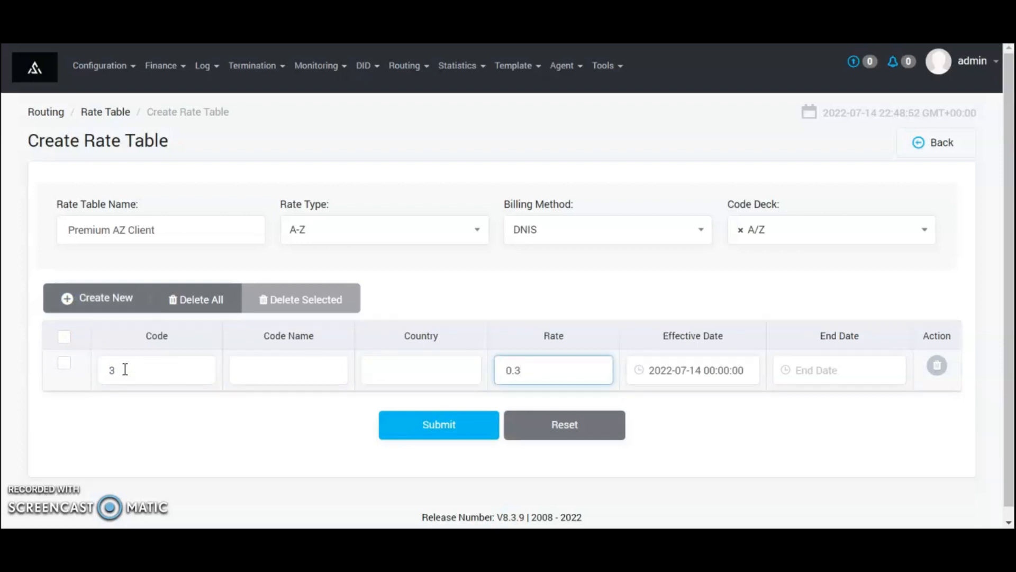
left_click(434, 421)
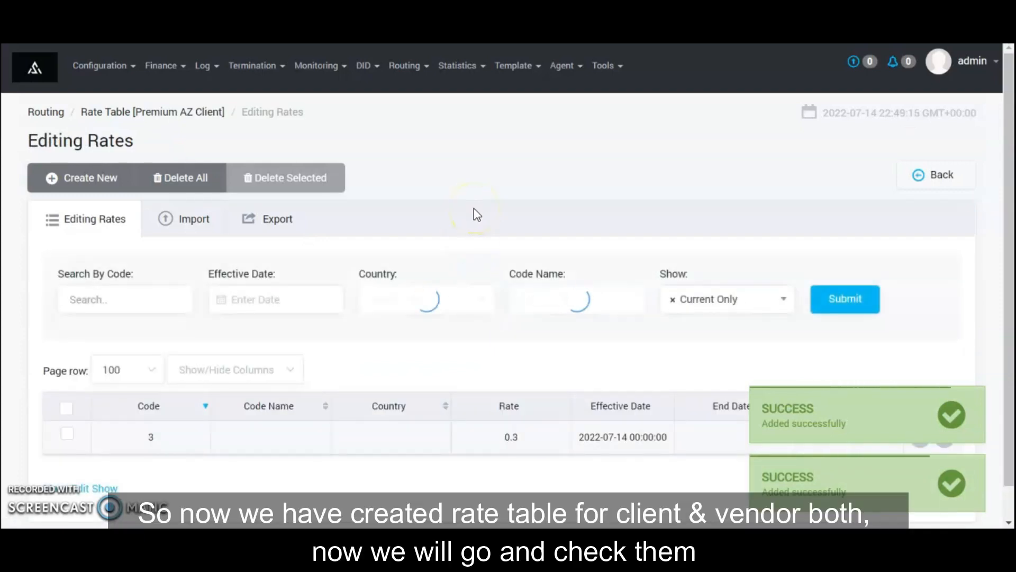
left_click(407, 67)
Check that the Rate Table list shows both Premium AZ tables
left_click(417, 150)
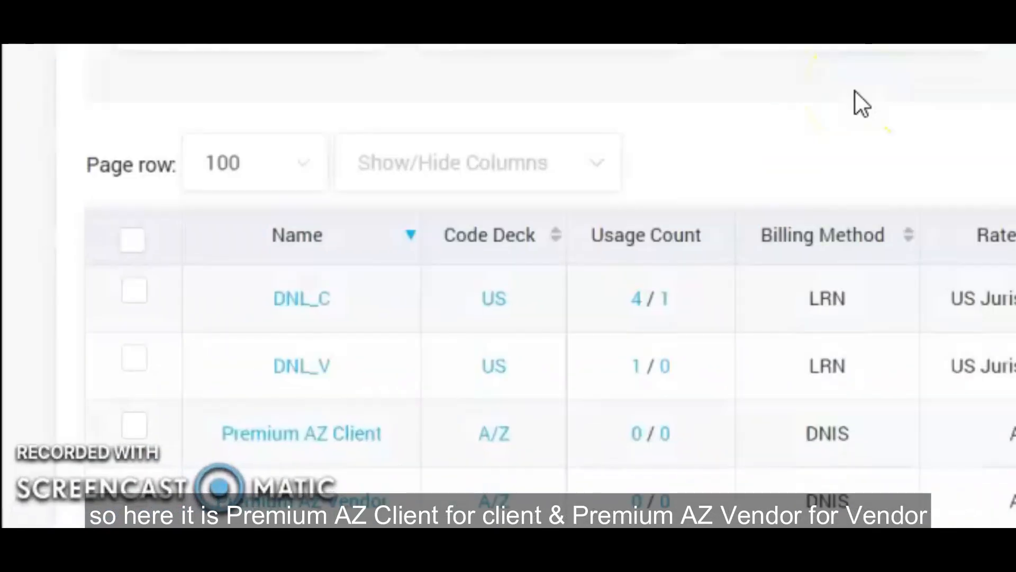
scroll(430, 314, "down", 1)
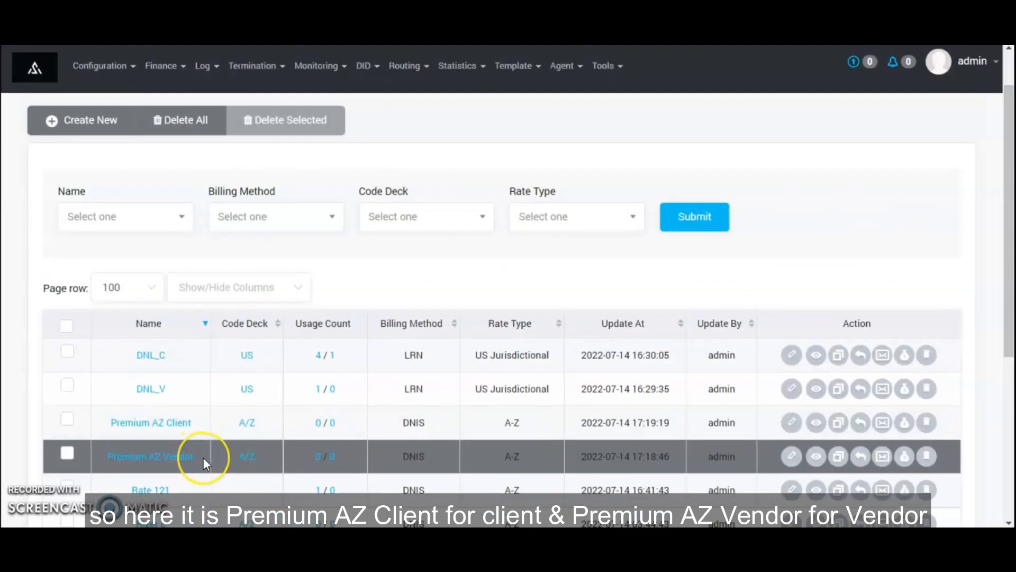
scroll(203, 458, "up", 2)
Open a blank New Vendor form from the Termination vendor list
left_click(255, 66)
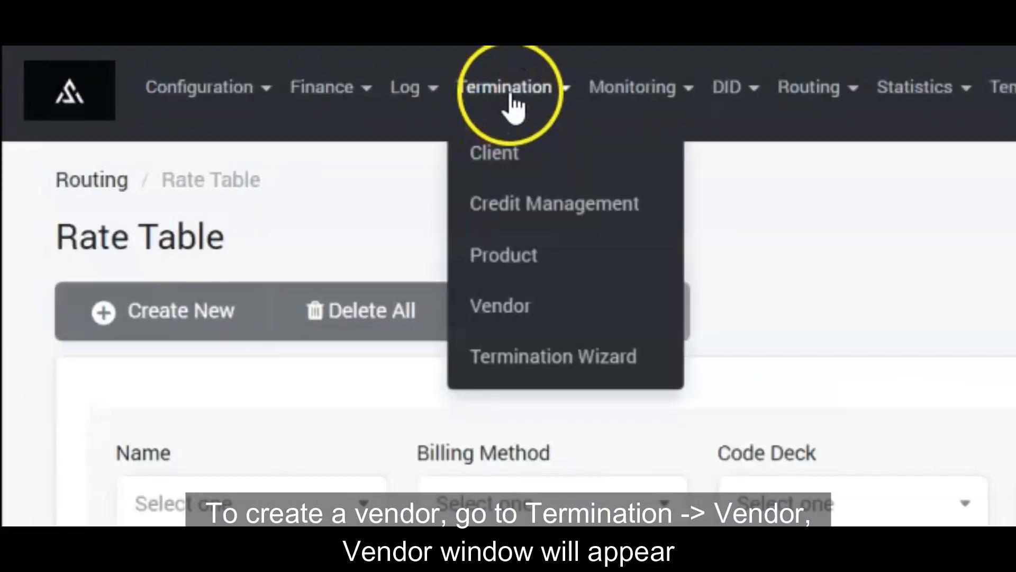
left_click(509, 296)
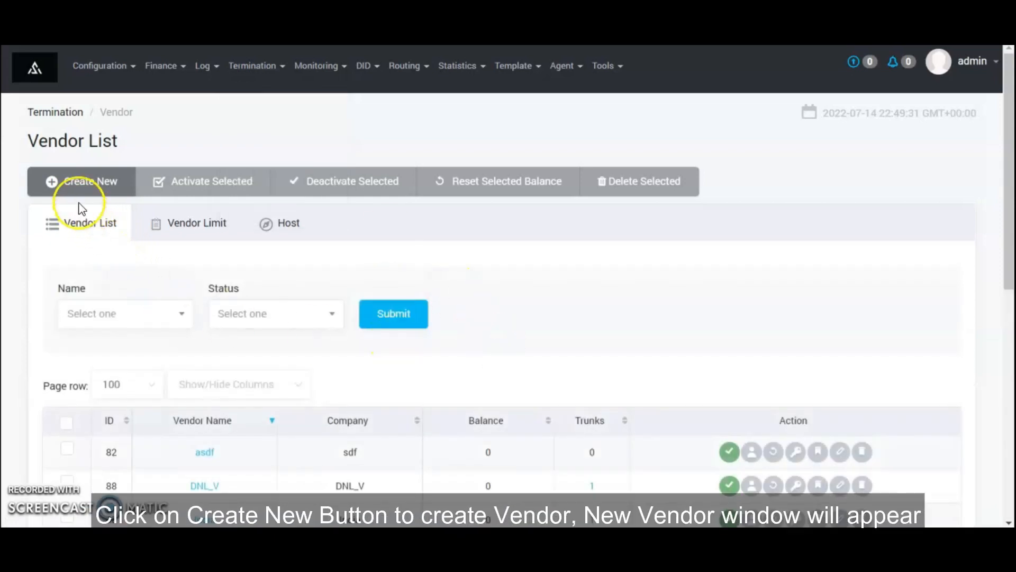
left_click(67, 184)
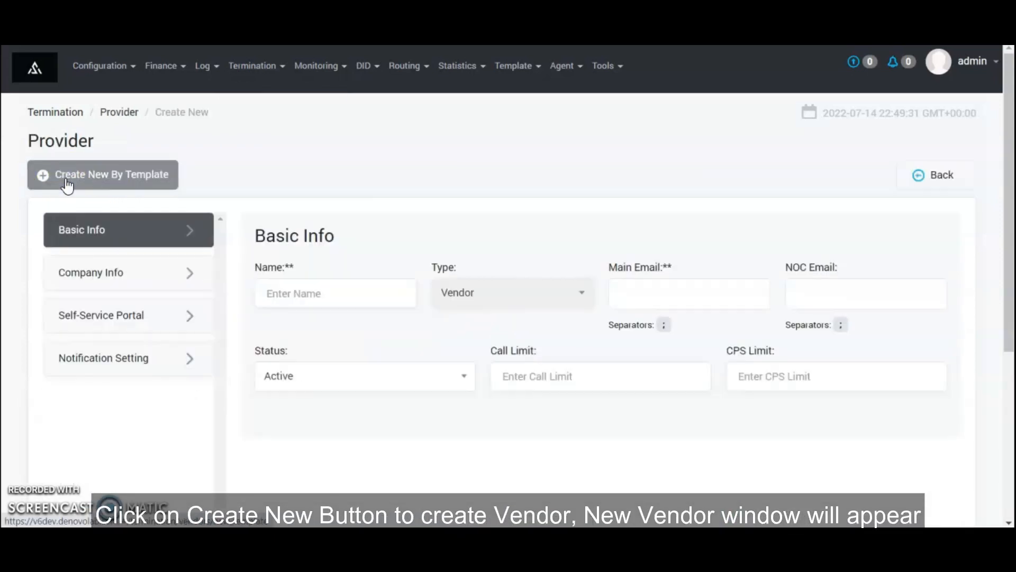
Name the vendor Affina One Telecom and copy its main e-mail into NOC e-mail
left_click(323, 289)
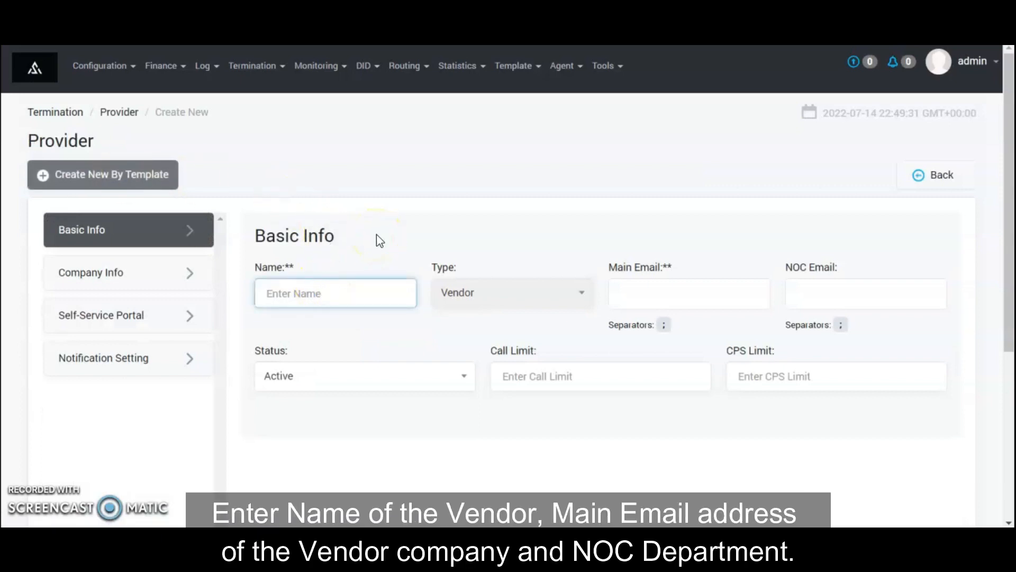
type("Affina One Tele")
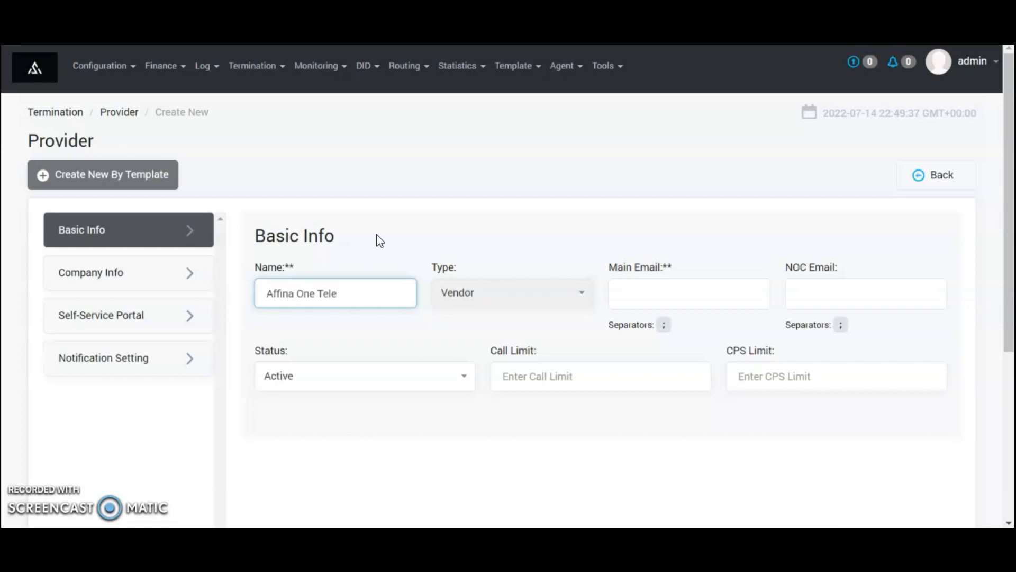
type("com")
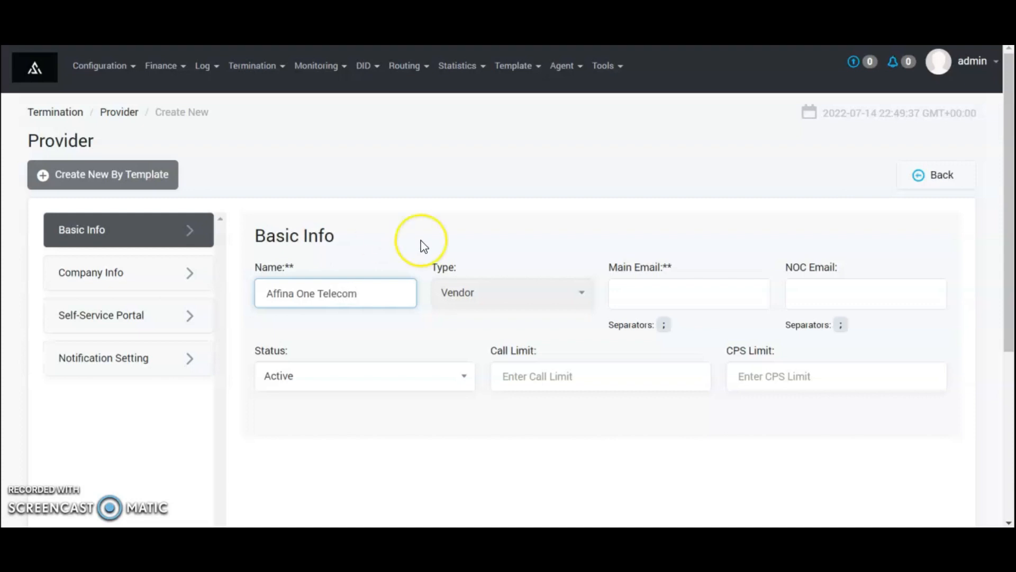
left_click(677, 309)
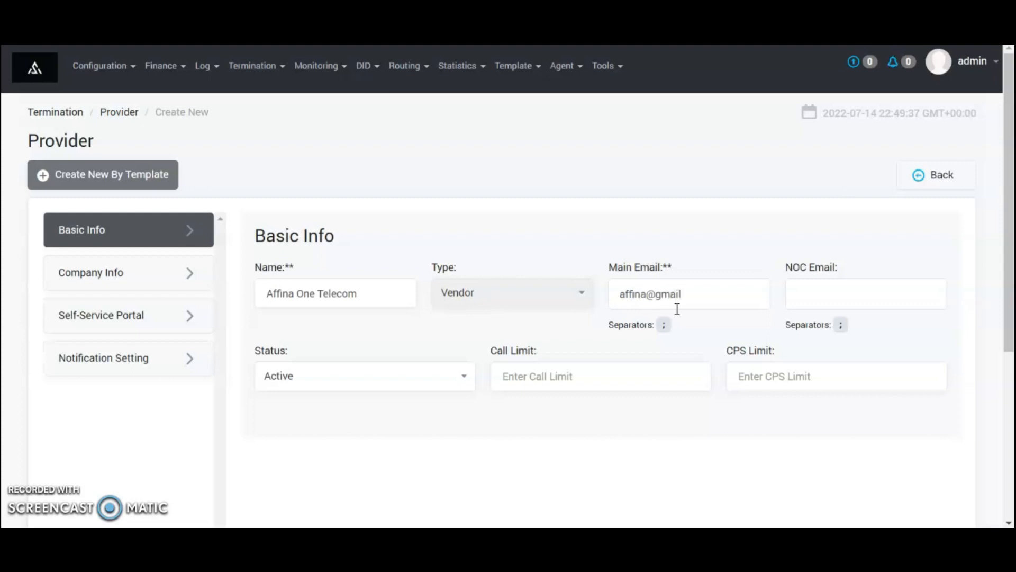
key("ctrl+a")
key("ctrl+c")
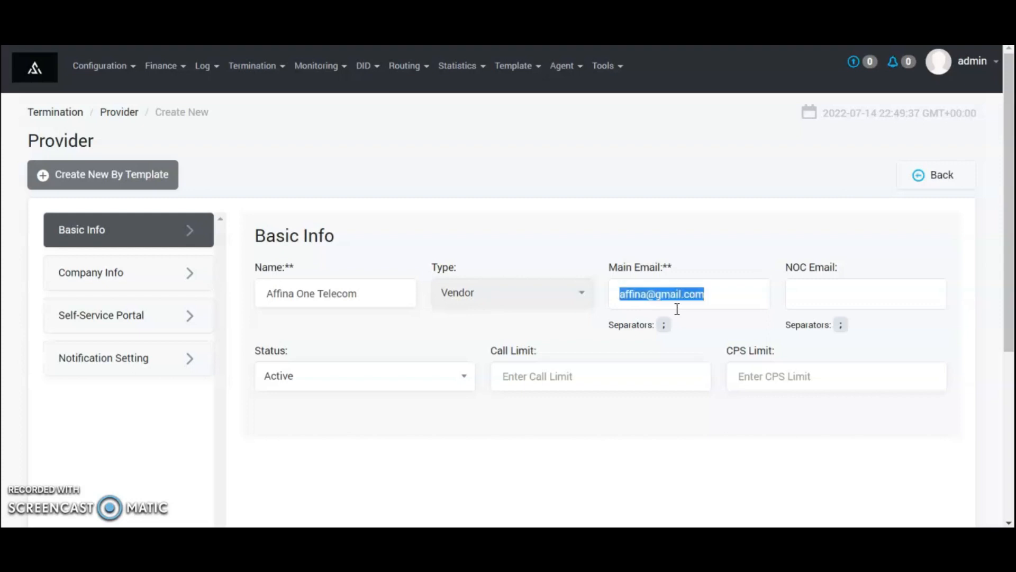
key("Tab")
key("ctrl+v")
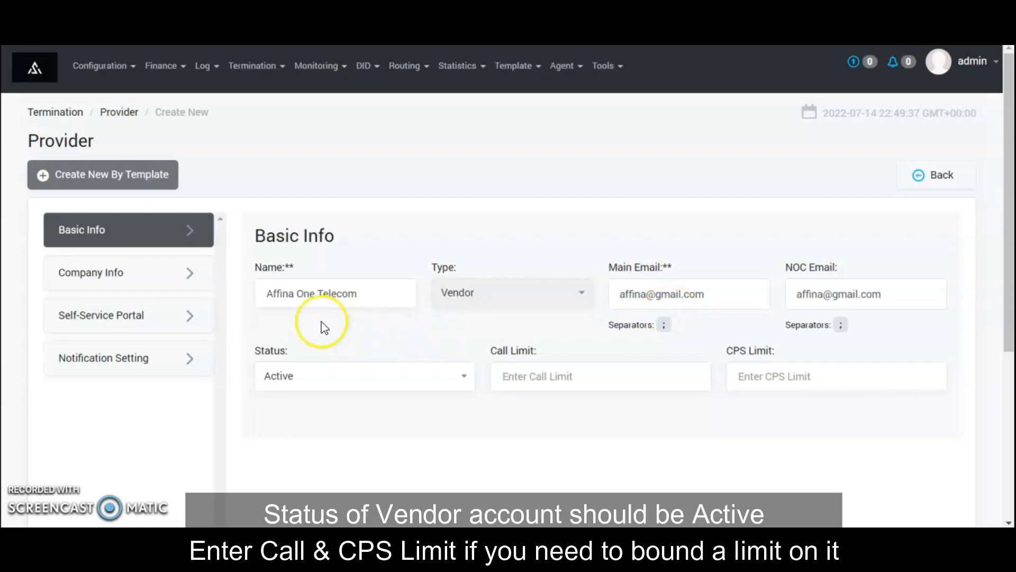
Set the vendor's call limit to 500 and CPS limit to 100
left_click(521, 379)
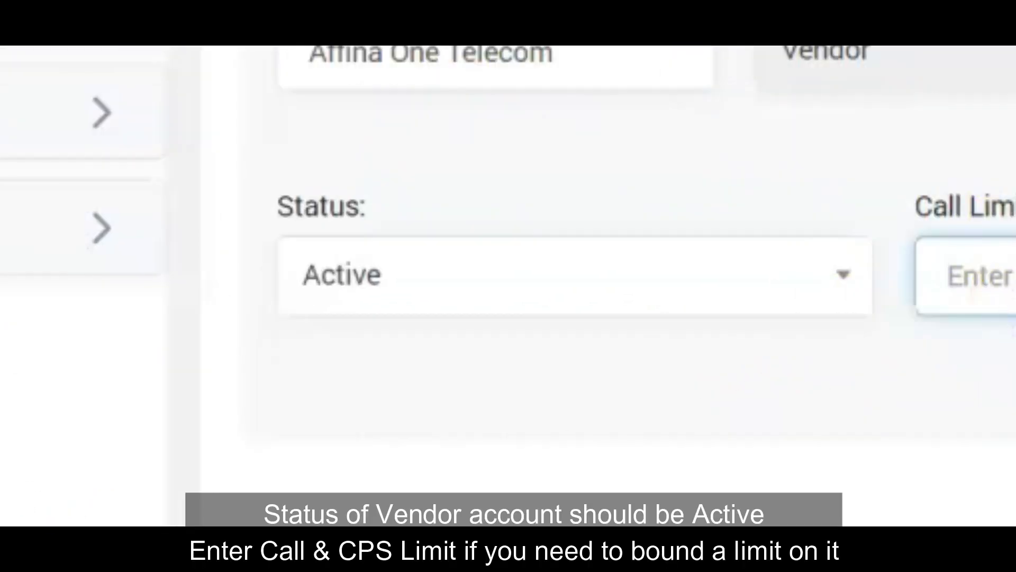
type("500")
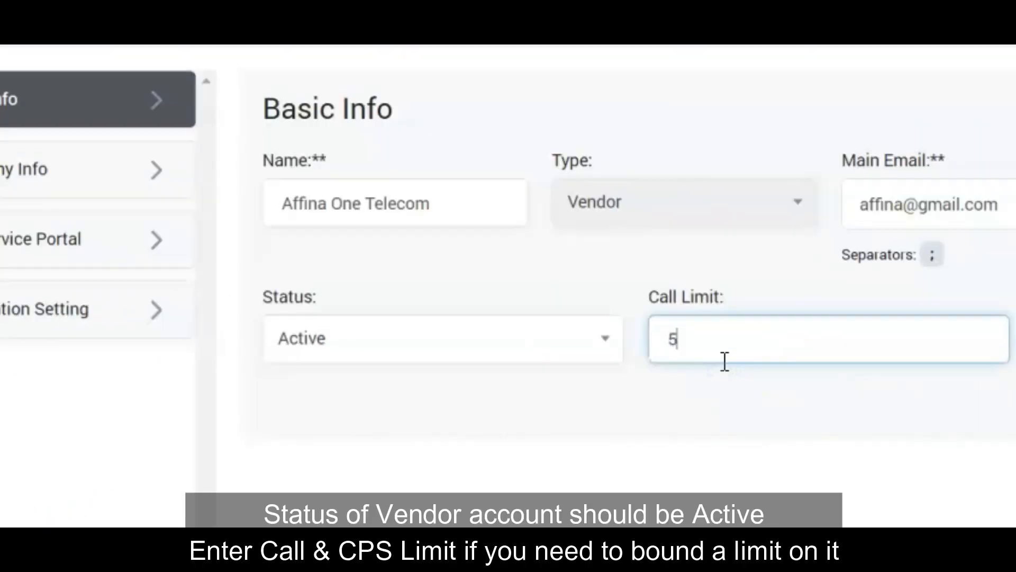
key("Tab")
type("1")
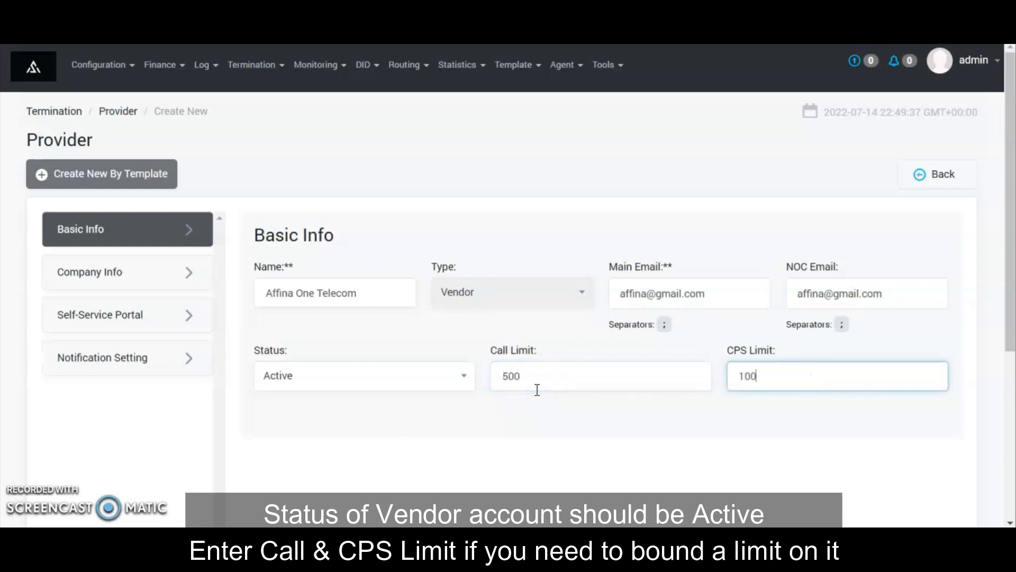
type("00")
left_click(157, 278)
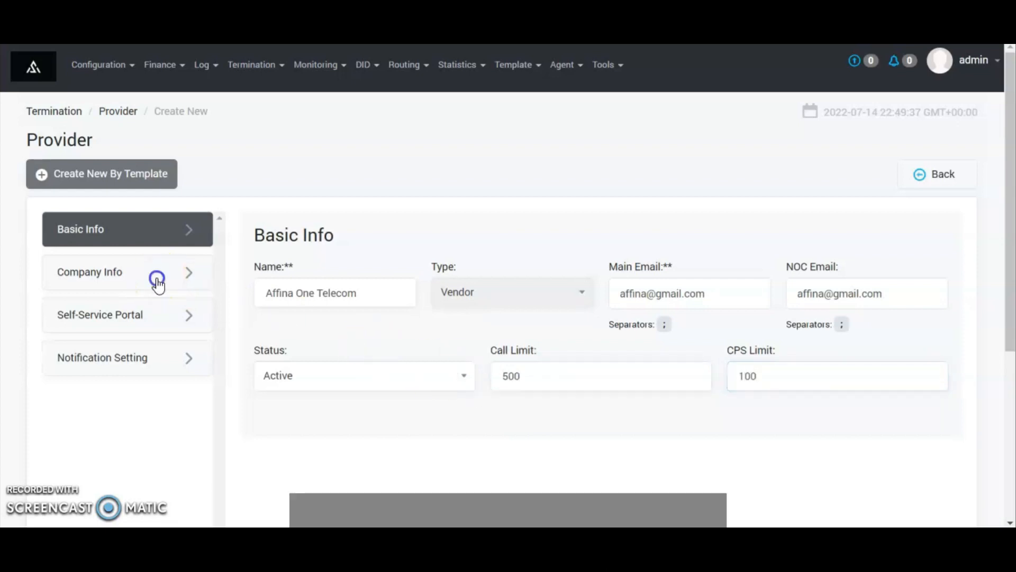
Fill Company Info with company name Affina One Telecom, billing and rates e-mails, and the address
left_click(324, 294)
type("Affina One")
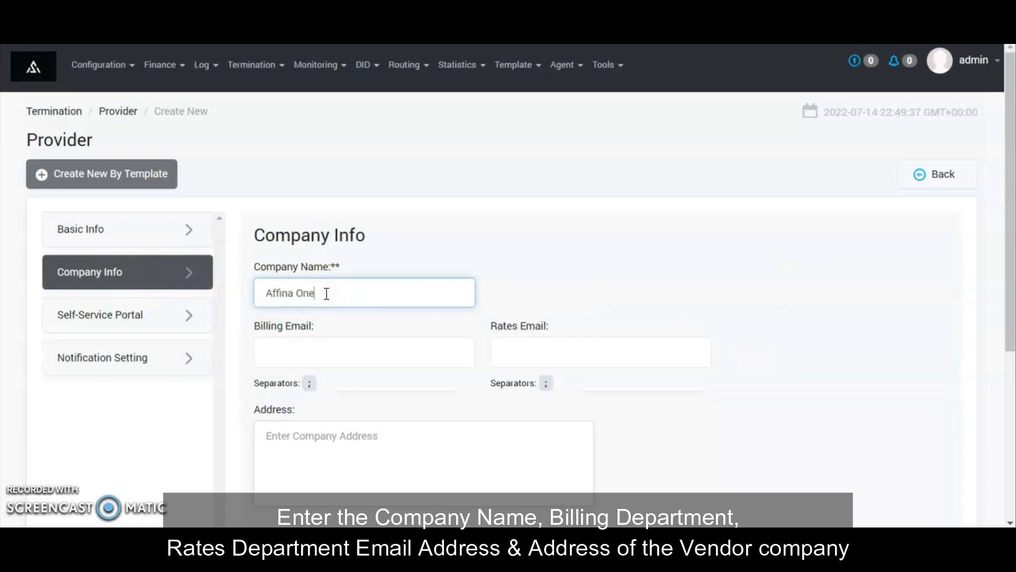
type("Telecom")
left_click(349, 348)
key("Tab")
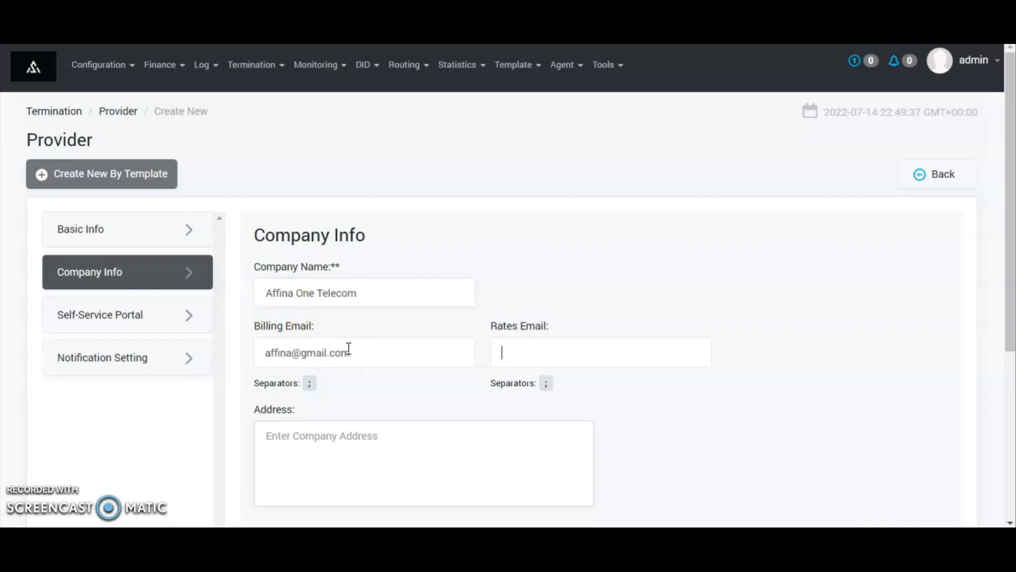
key("ctrl+v")
key("Tab")
type("A")
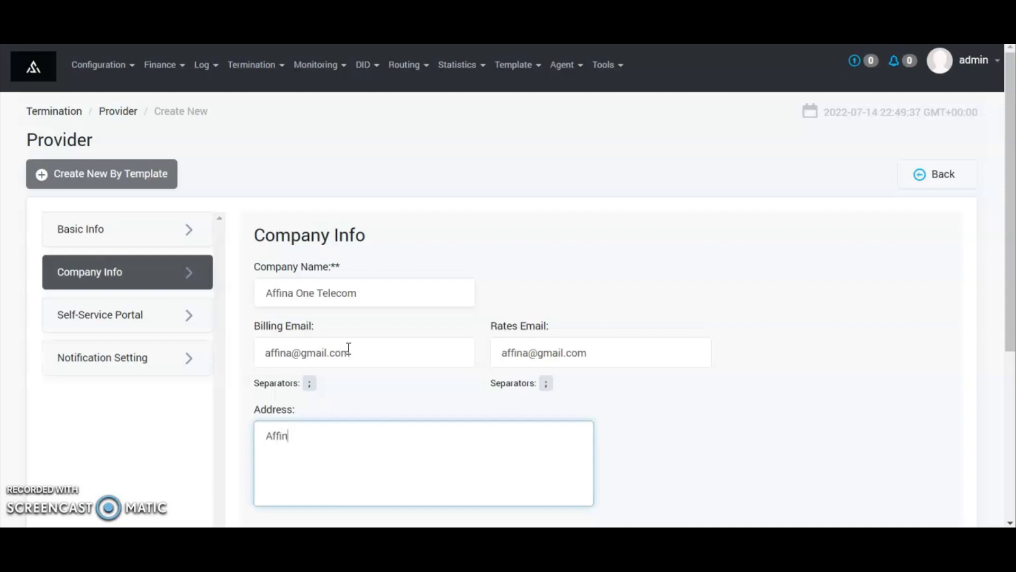
type("ffina One")
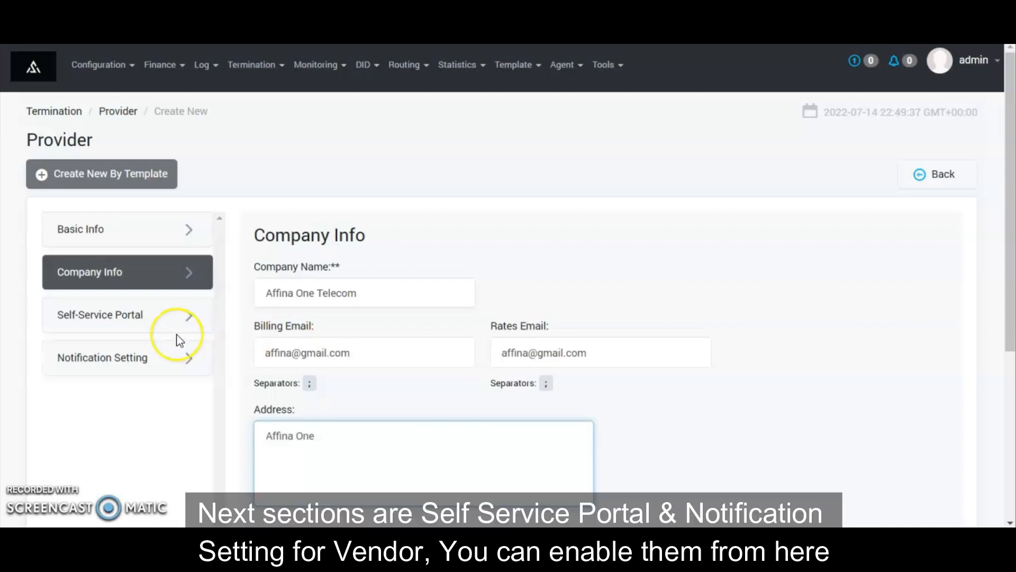
Review the self-service portal and notification sections, then submit to create the vendor
left_click(155, 323)
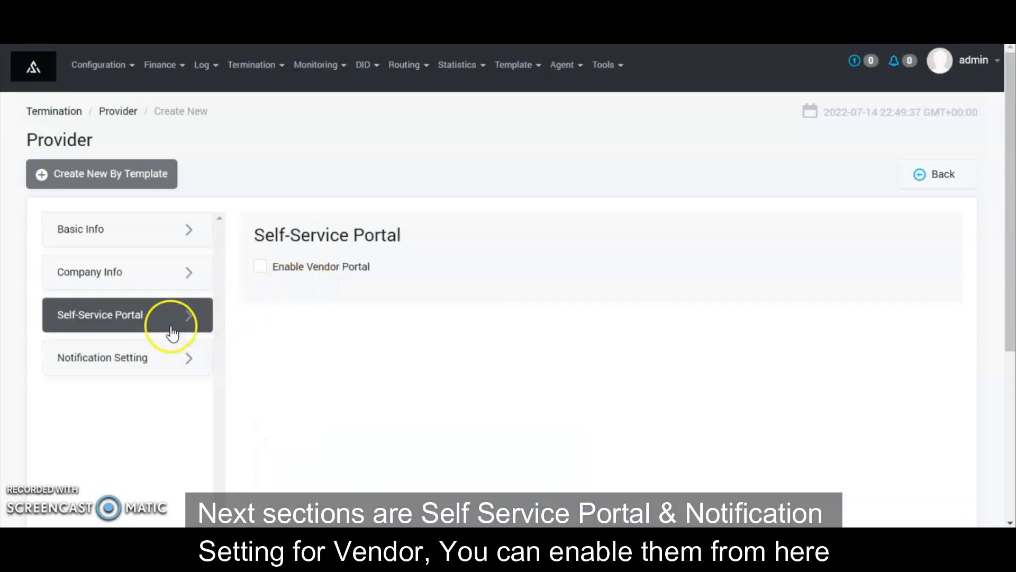
left_click(147, 347)
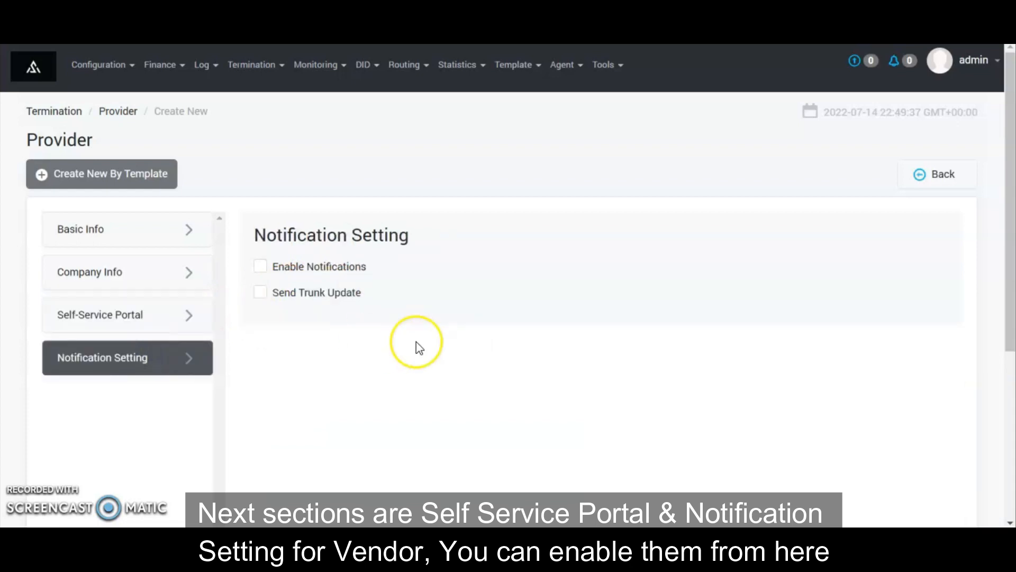
scroll(399, 304, "down", 2)
scroll(401, 309, "down", 3)
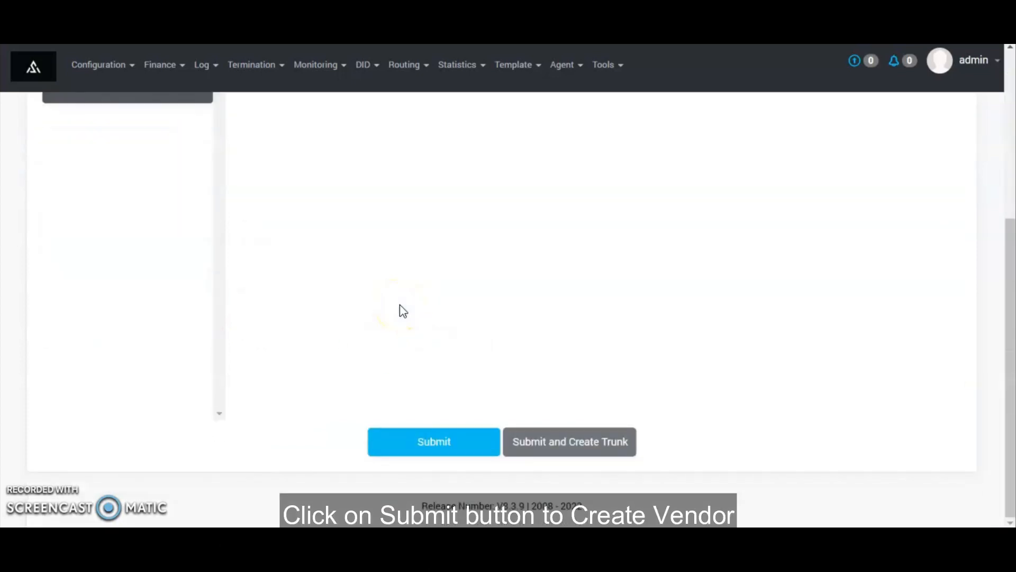
left_click(613, 443)
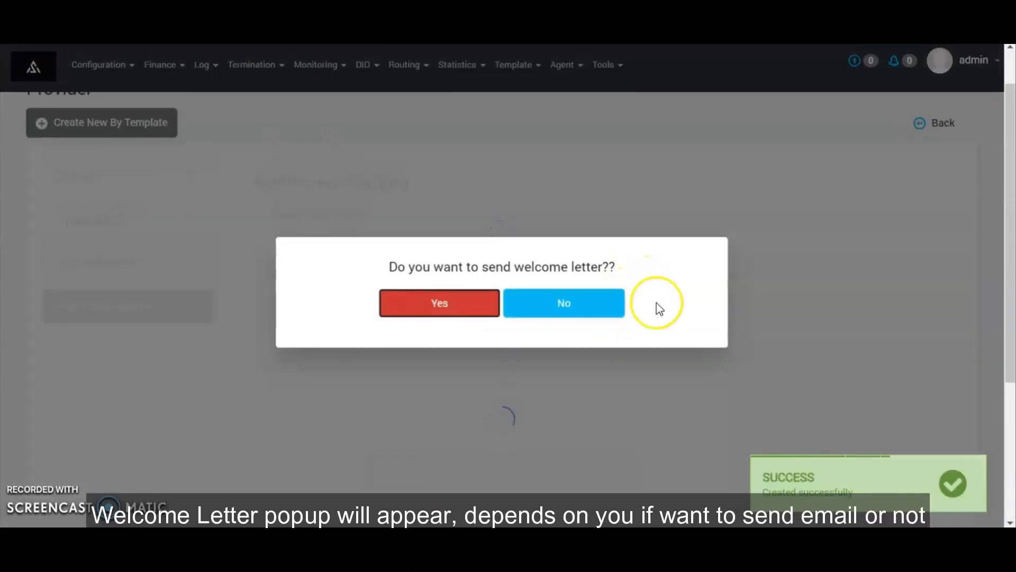
Decline the welcome letter and set egress trunk Affina One to 500 calls and 100 CPS
left_click(577, 312)
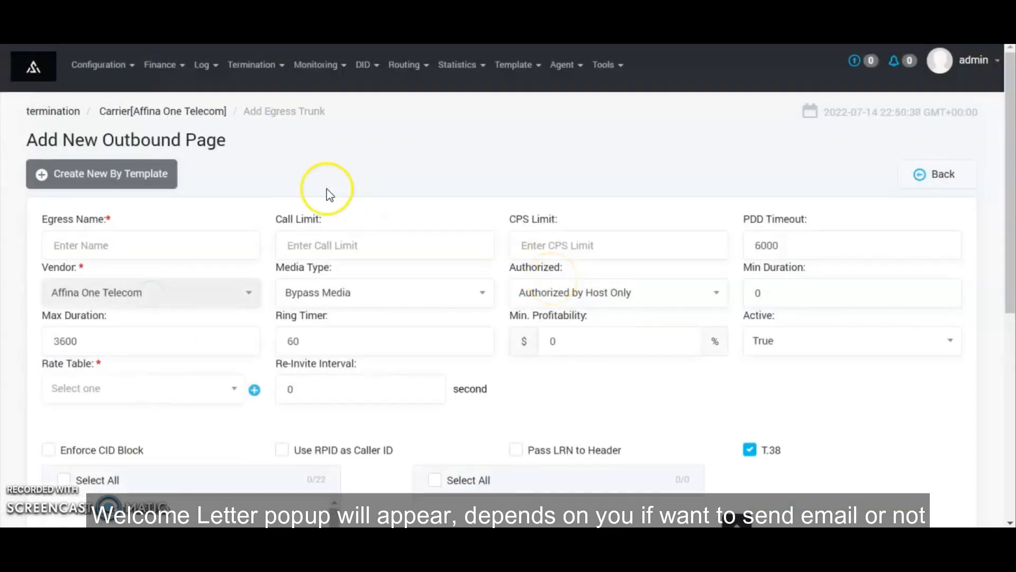
left_click(154, 254)
type("Affina One")
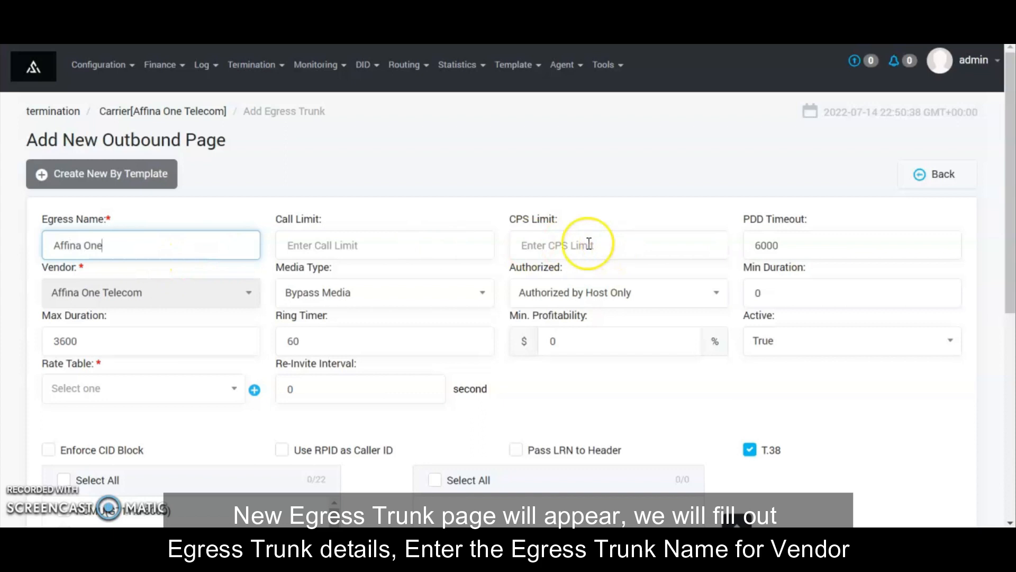
left_click(334, 249)
type("5")
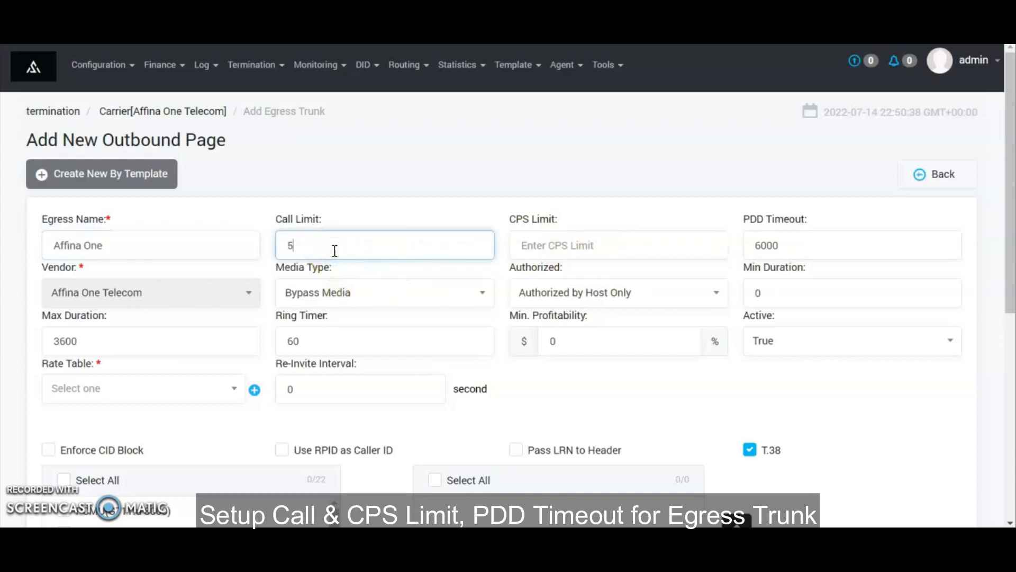
type("00")
key("Tab")
type("10")
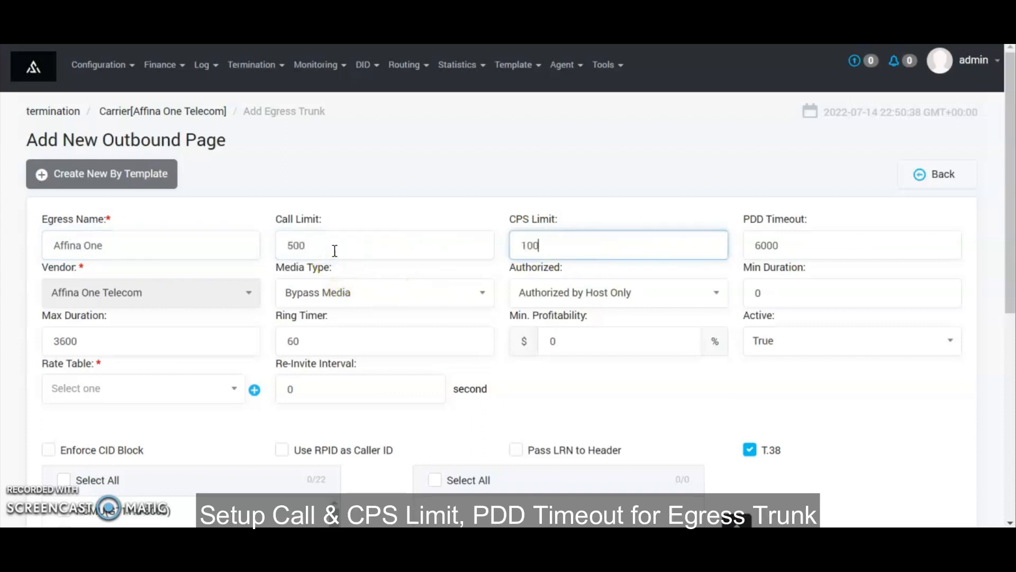
type("0")
Keep Bypass Media, set max duration 7200, and choose the Premium AZ Vendor rate table
left_click(801, 243)
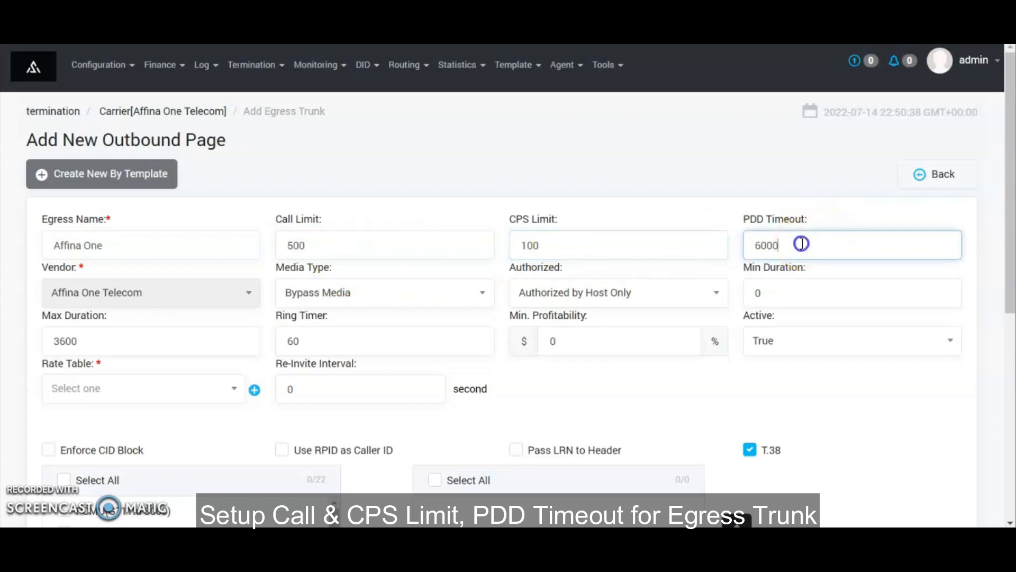
left_click(367, 300)
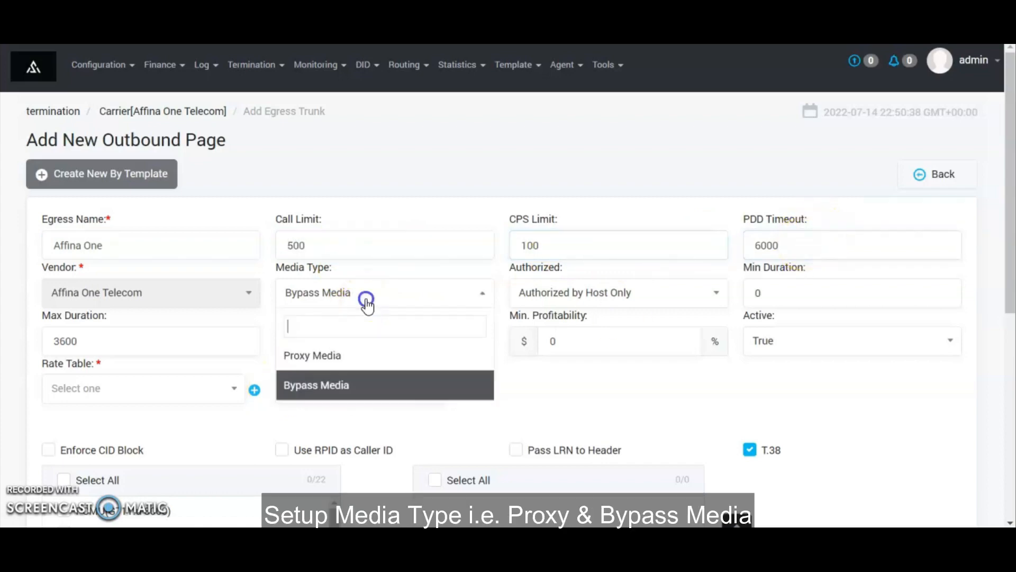
left_click(328, 383)
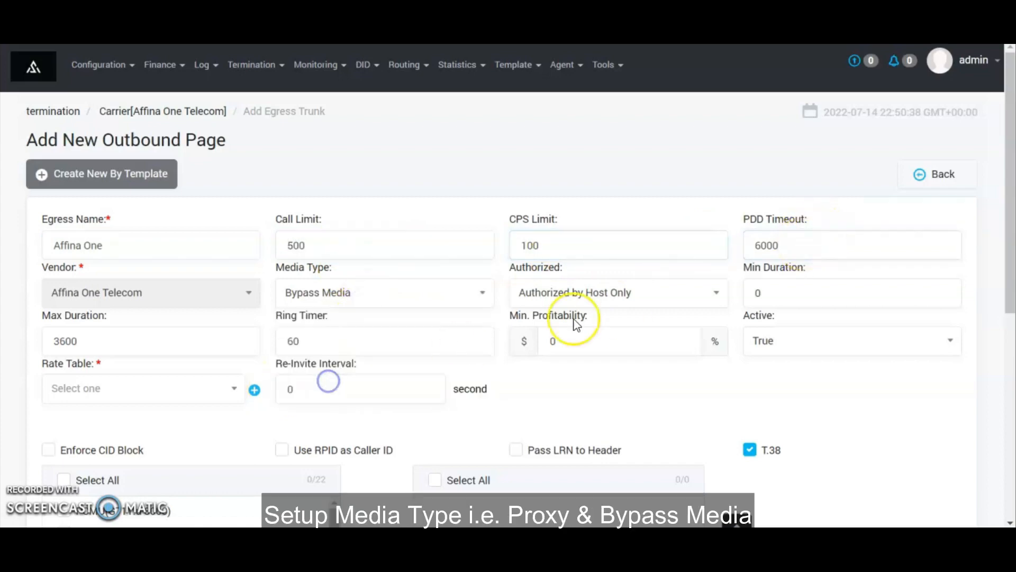
left_click(774, 297)
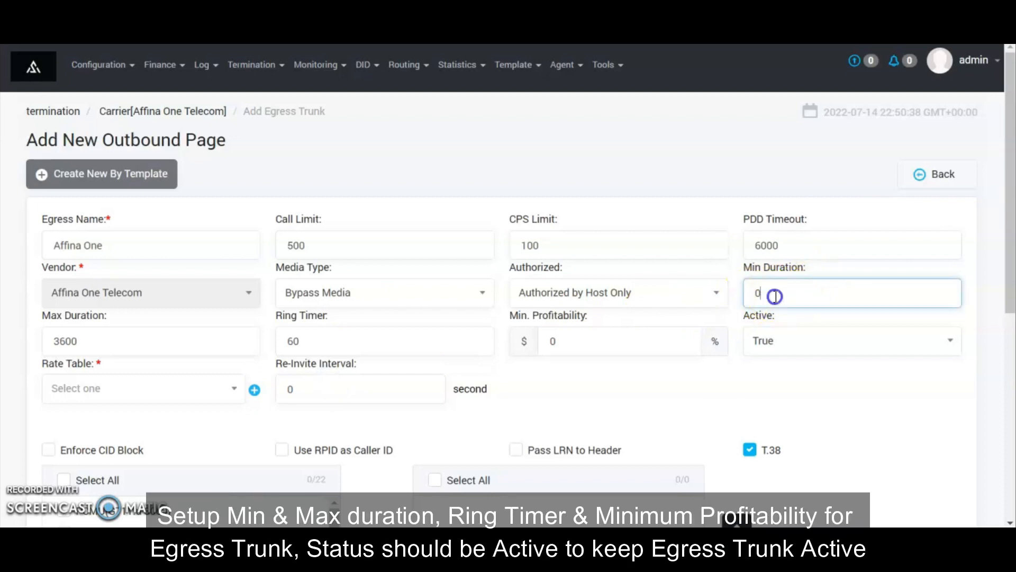
left_click_drag(98, 339, 28, 346)
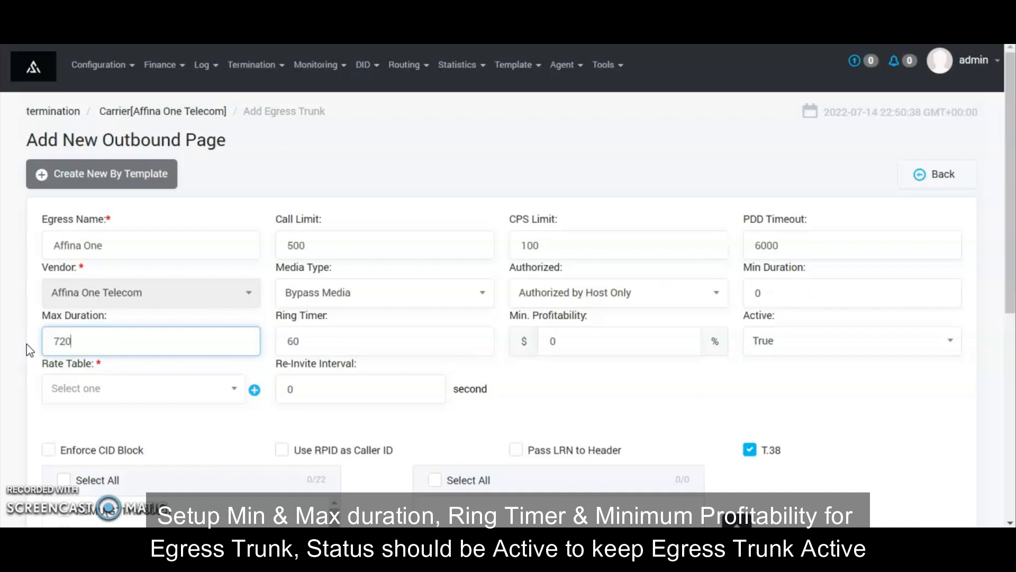
left_click(324, 347)
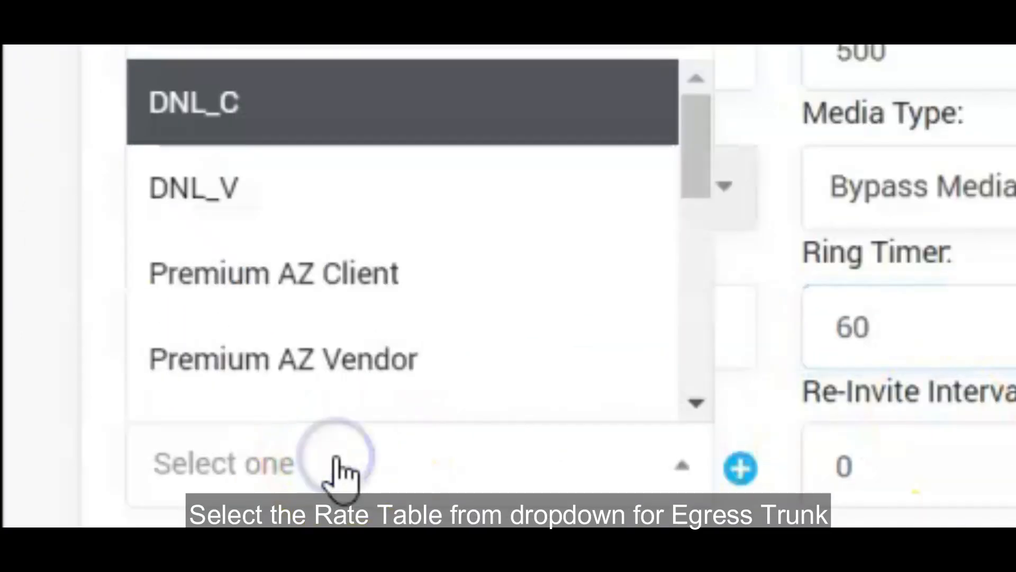
left_click(300, 352)
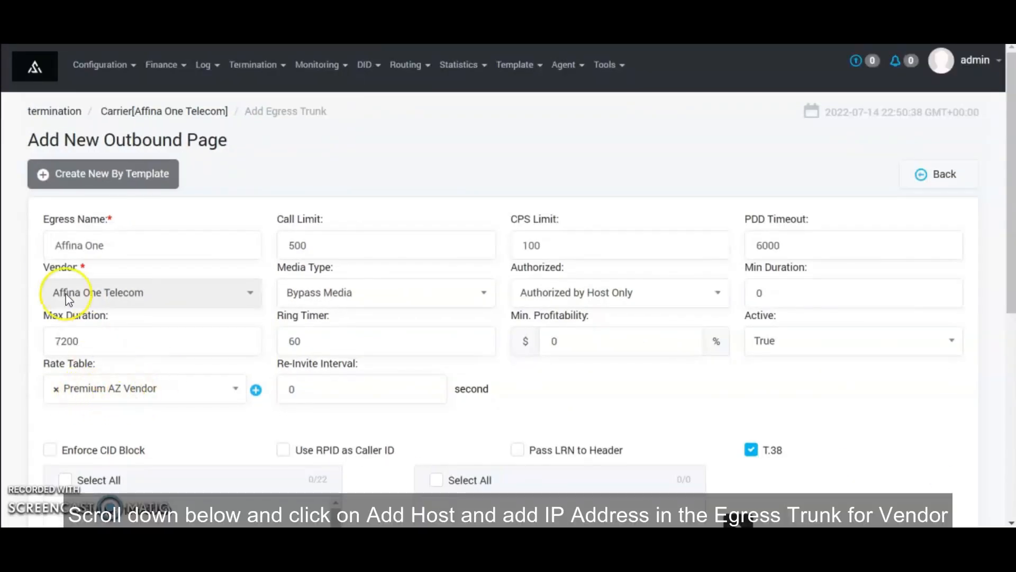
scroll(57, 277, "down", 3)
Add host 192.99.10.113 on port 1980 and save the Affina One egress trunk
scroll(57, 279, "down", 3)
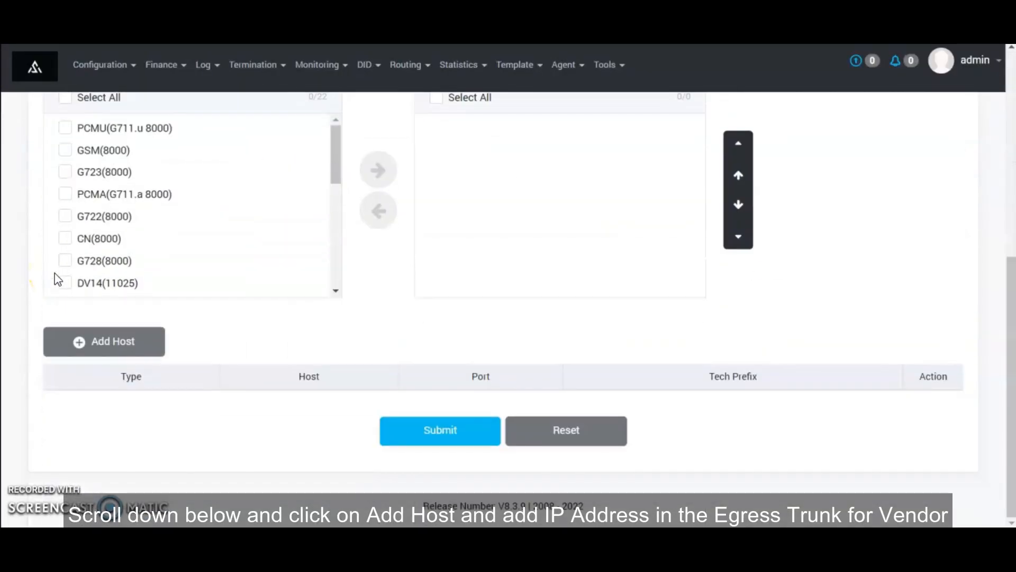
left_click(93, 343)
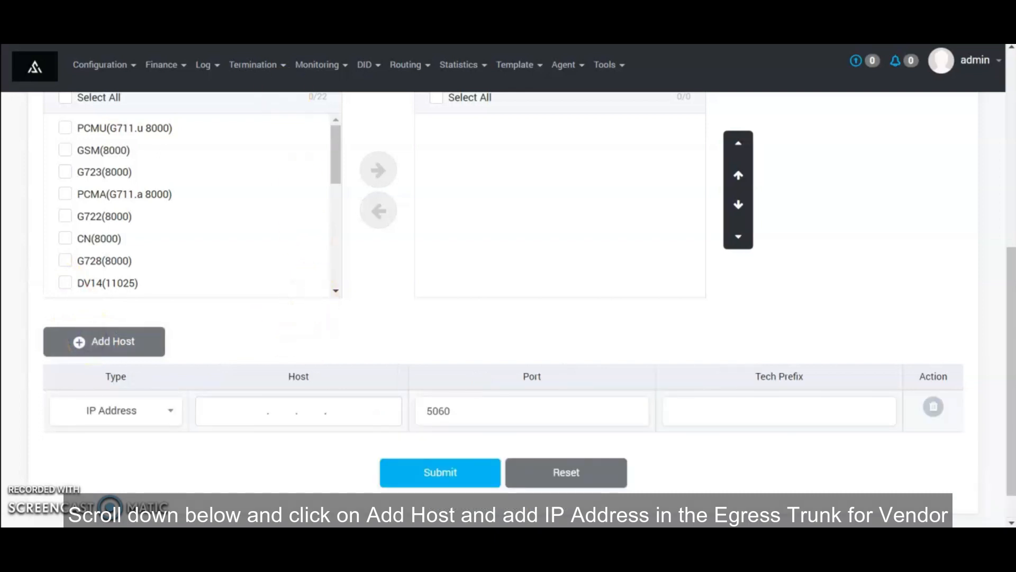
left_click(258, 416)
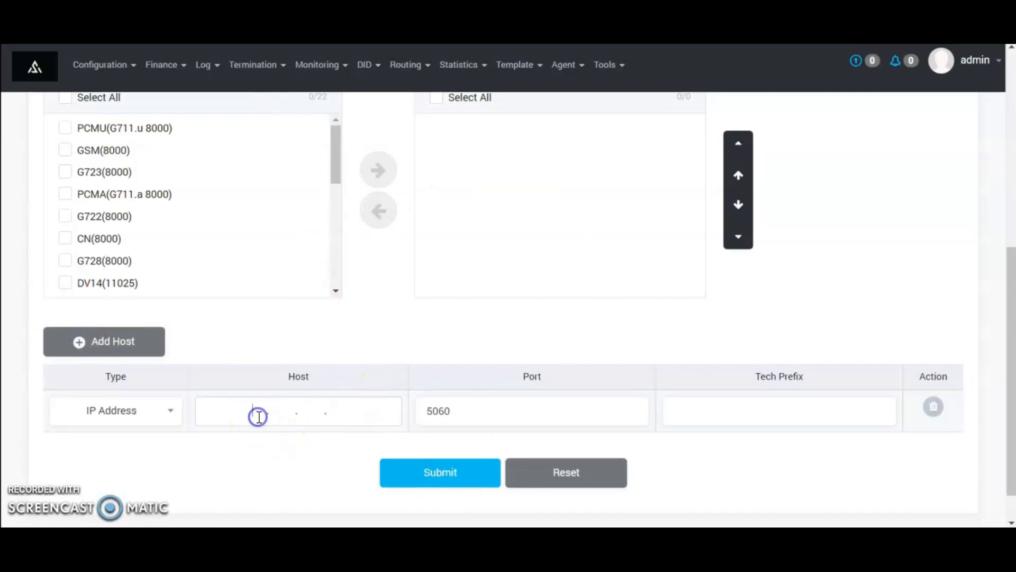
type("192.99.10.113")
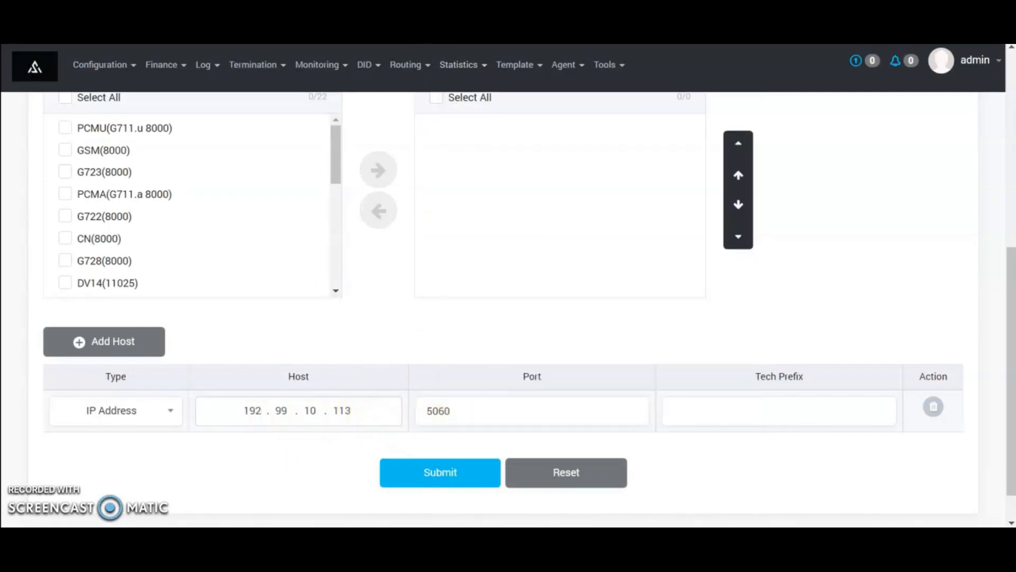
left_click_drag(471, 407, 394, 443)
type("19")
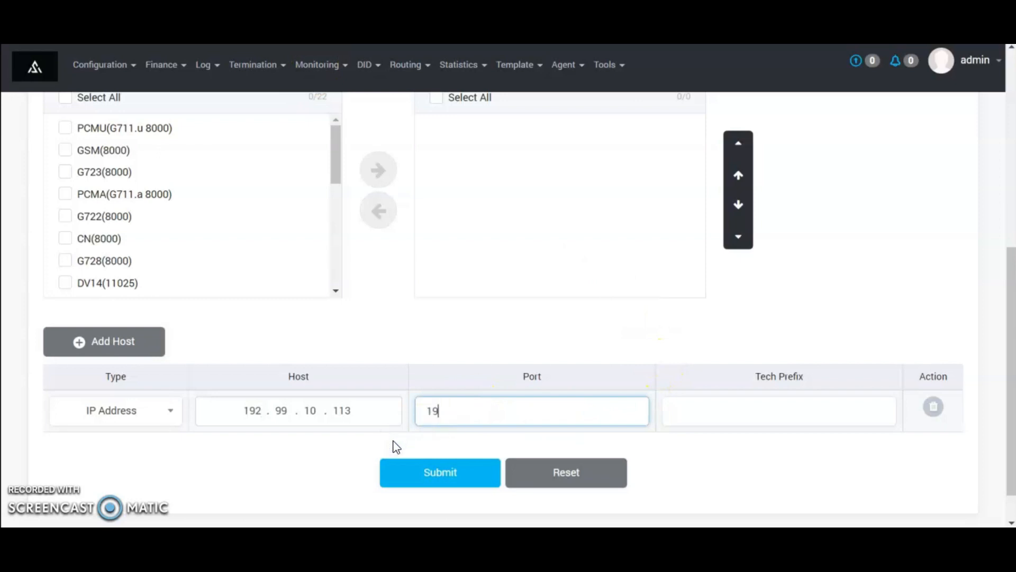
type("80")
left_click(431, 473)
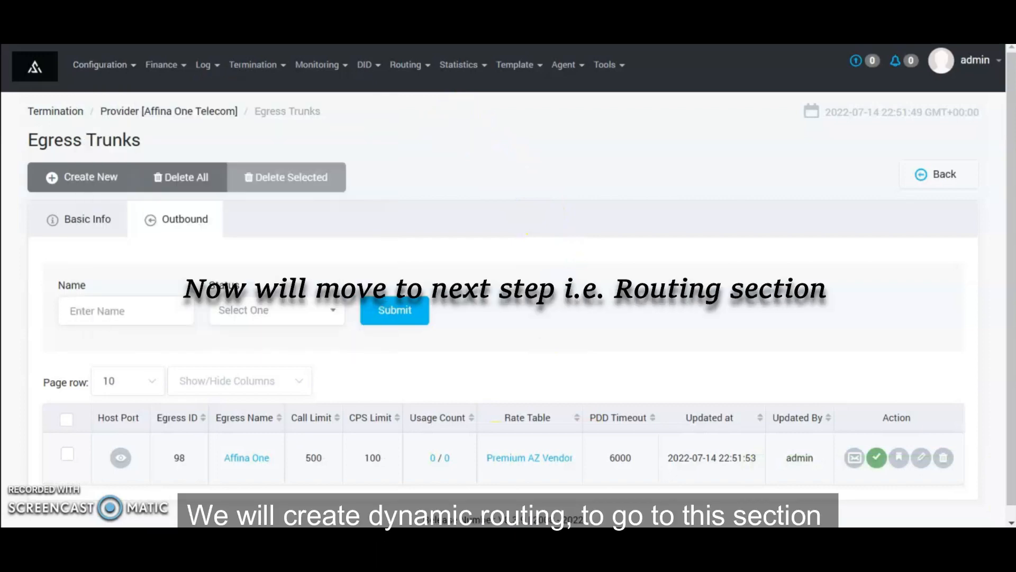
left_click(416, 75)
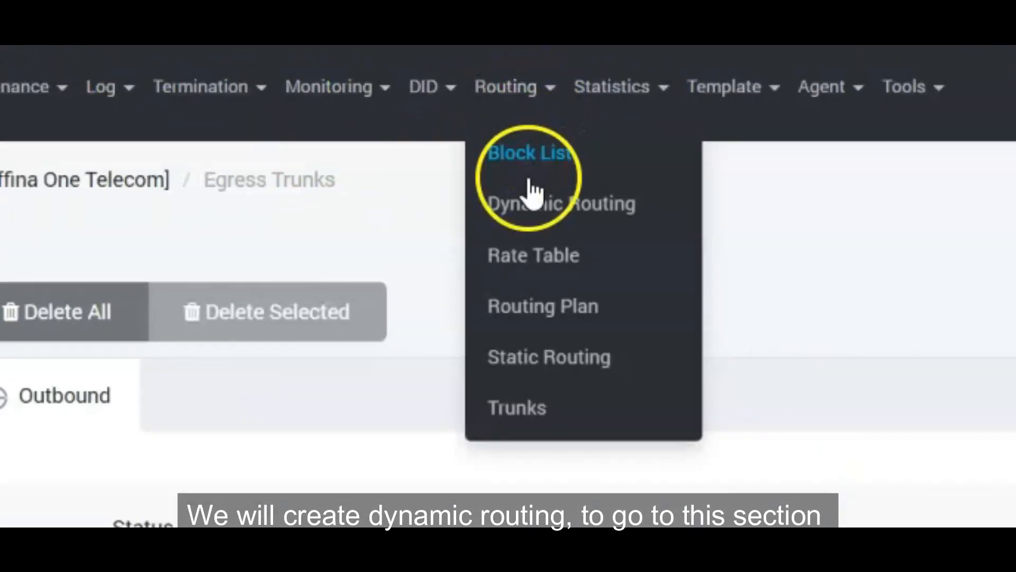
Start a new dynamic route named Premium AZ Route
left_click(538, 216)
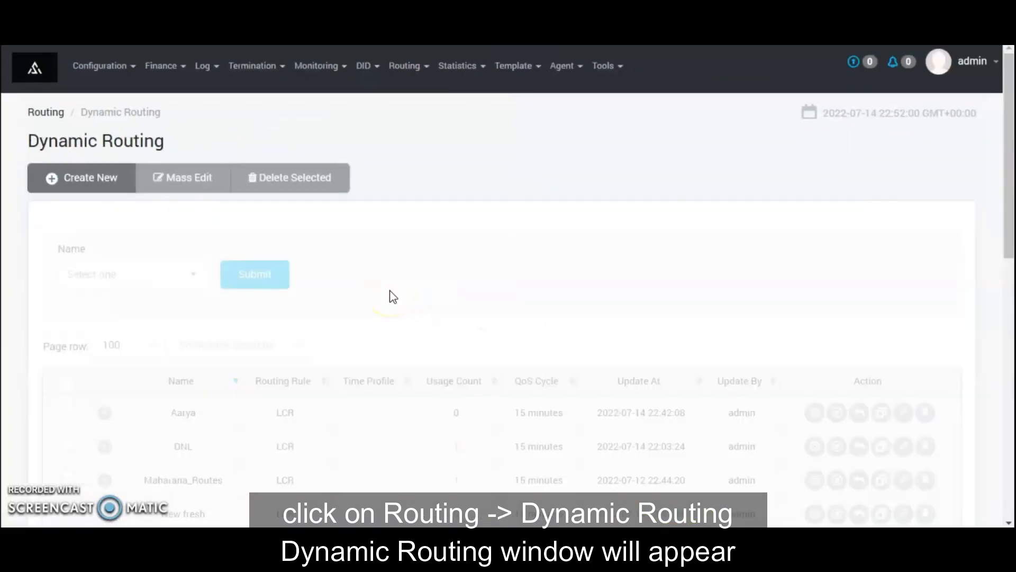
left_click(90, 177)
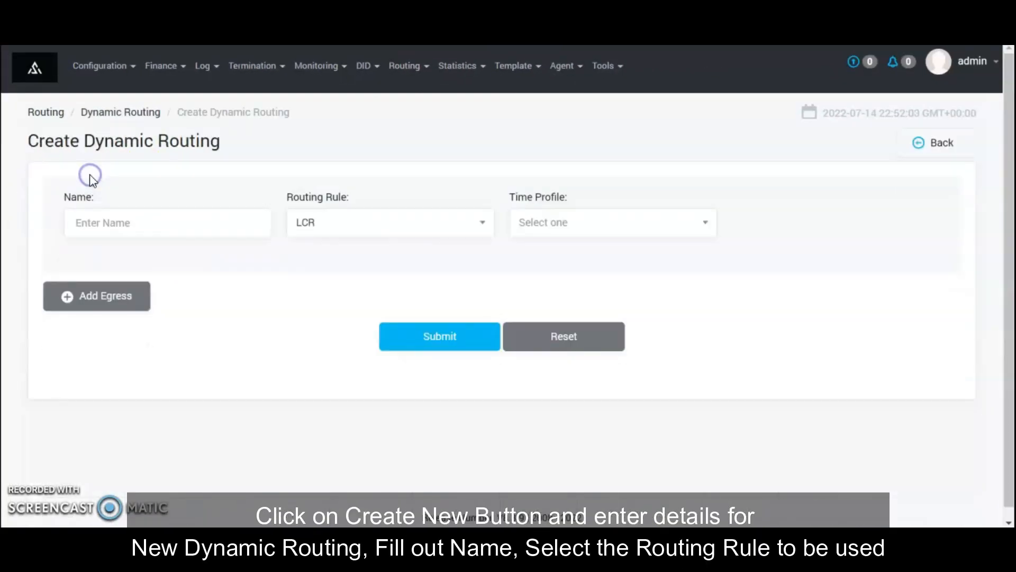
left_click(204, 227)
type("Premium AZ")
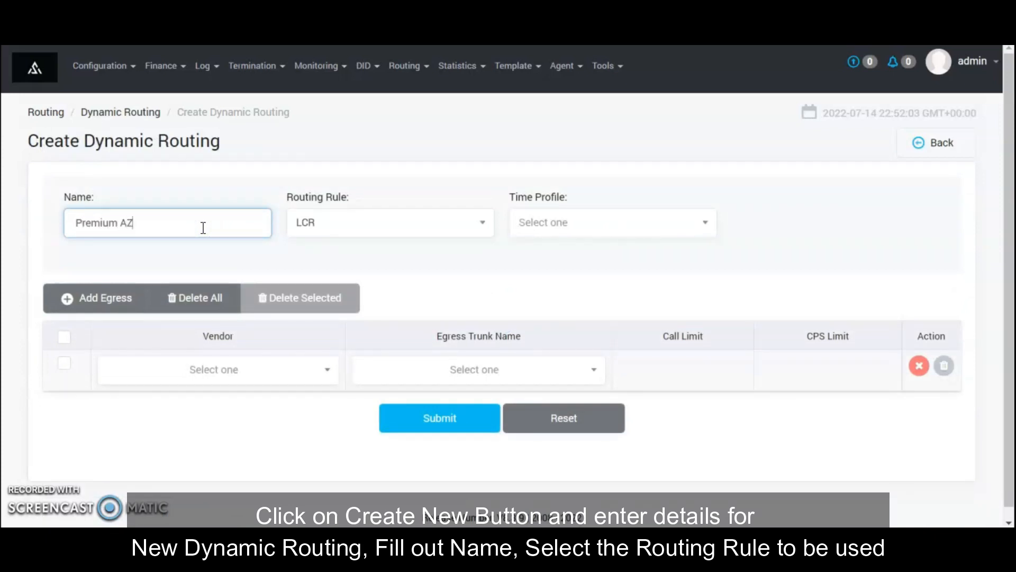
type(" Route")
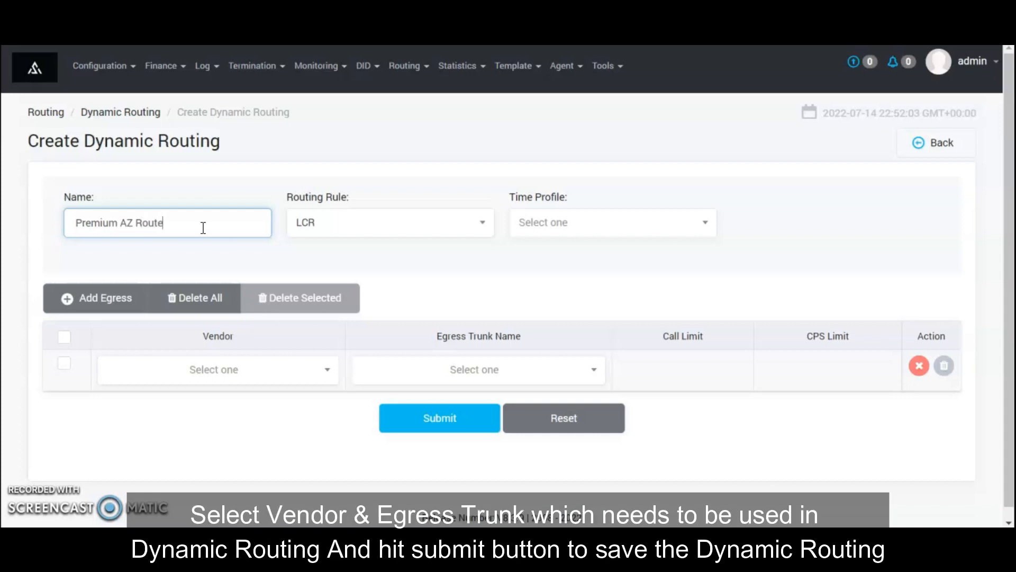
Set the route's egress to vendor Affina One Telecom, trunk Affina One, and save it
left_click(232, 370)
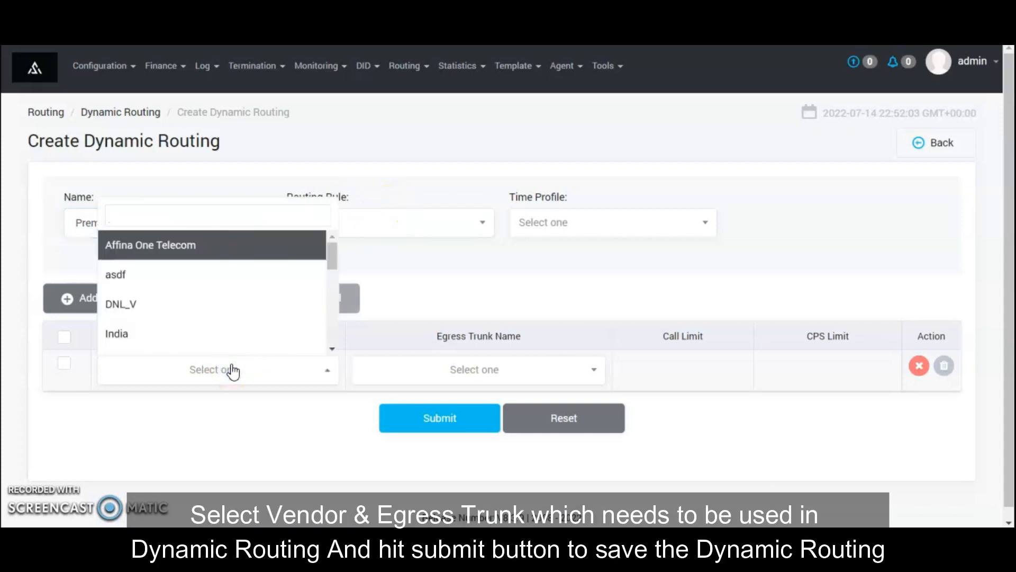
left_click(192, 246)
left_click(542, 386)
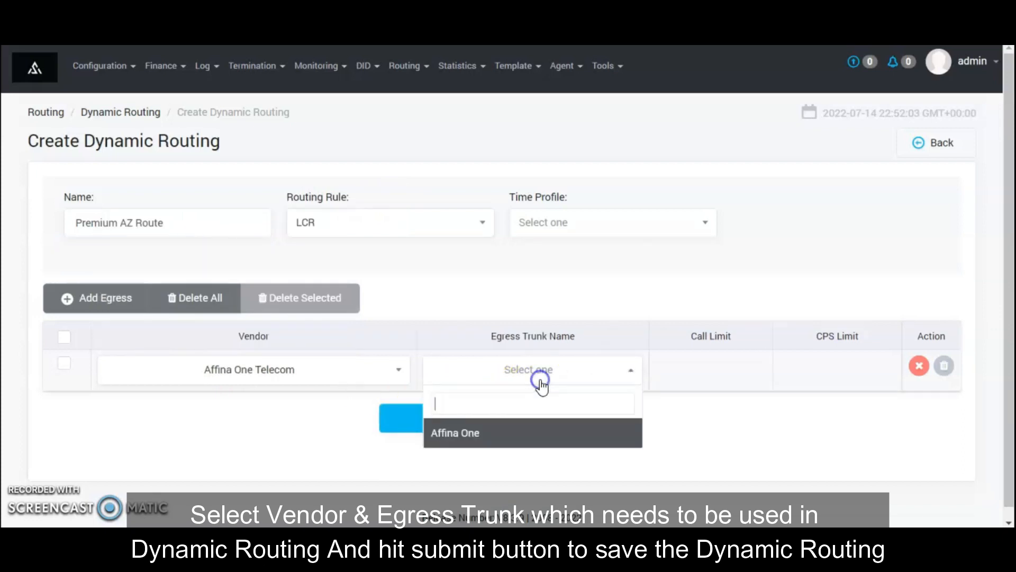
left_click(477, 433)
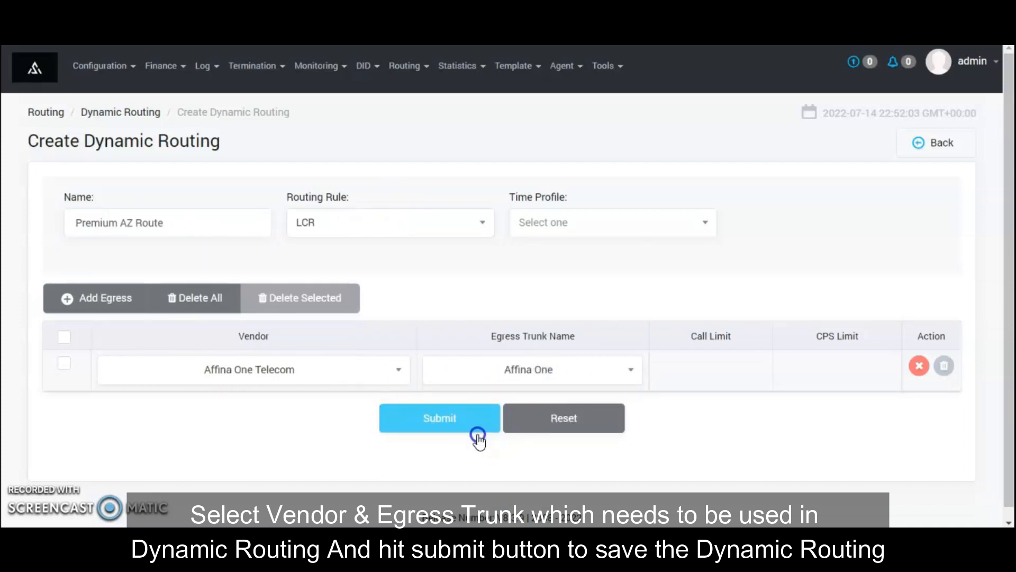
left_click(434, 421)
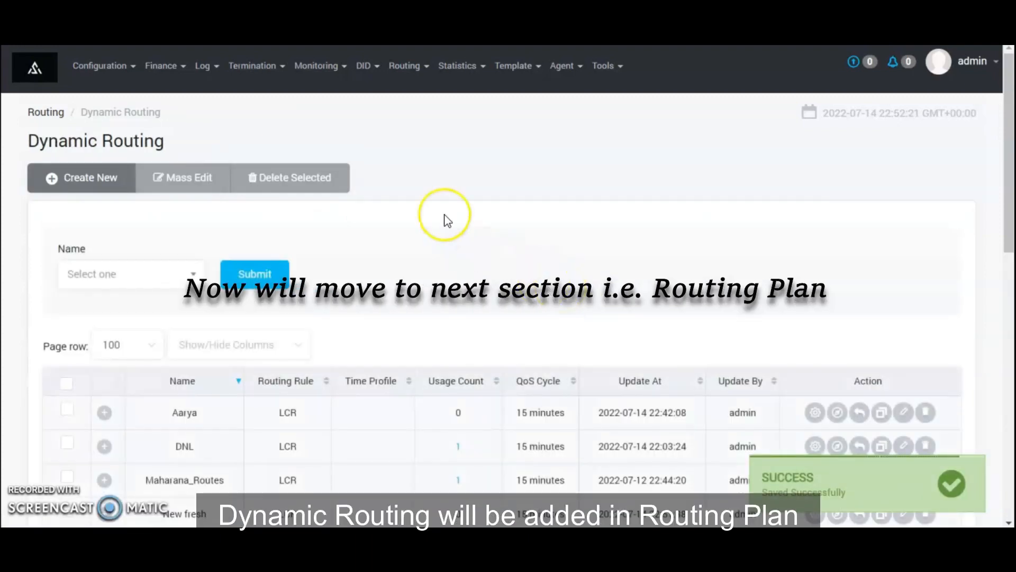
left_click(407, 66)
Add a routing plan row named Premium AZ and save it
left_click(422, 176)
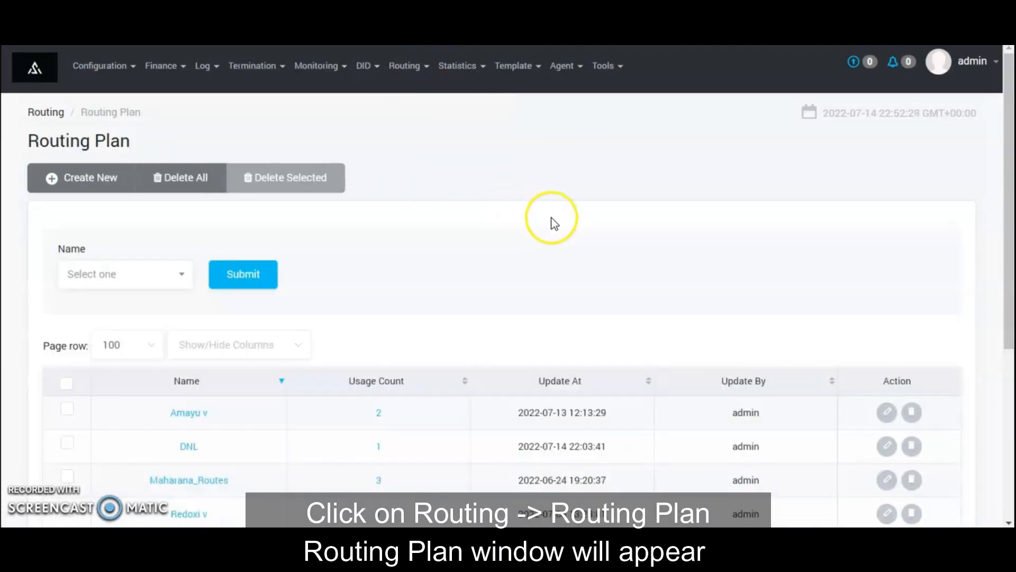
left_click(80, 183)
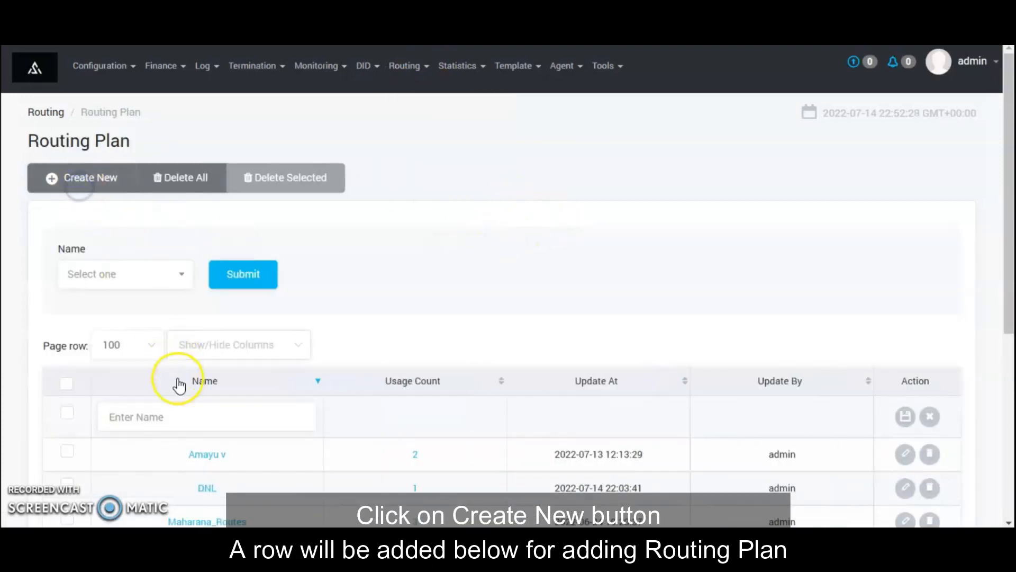
left_click(181, 416)
type("R")
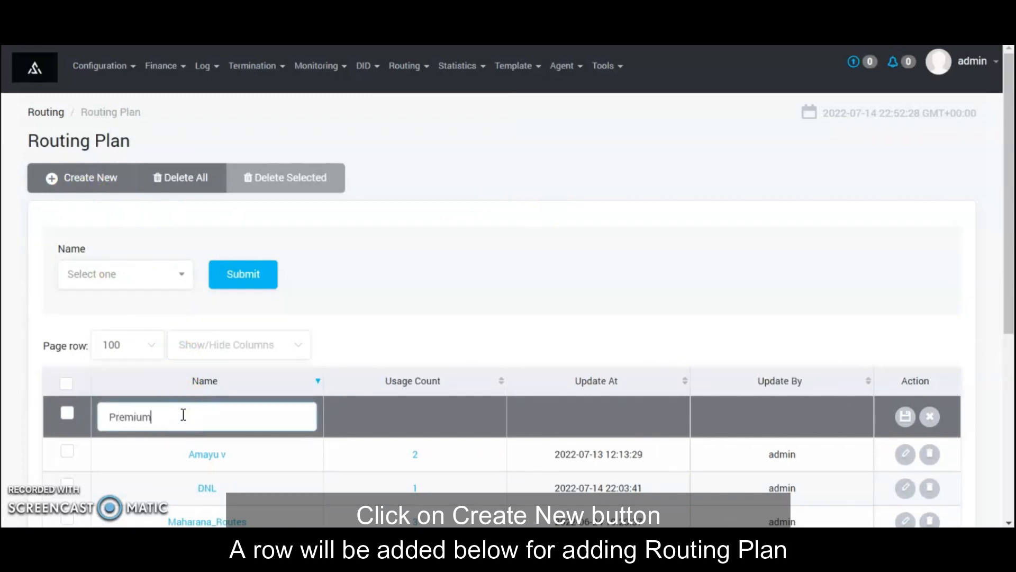
type("remium AZ")
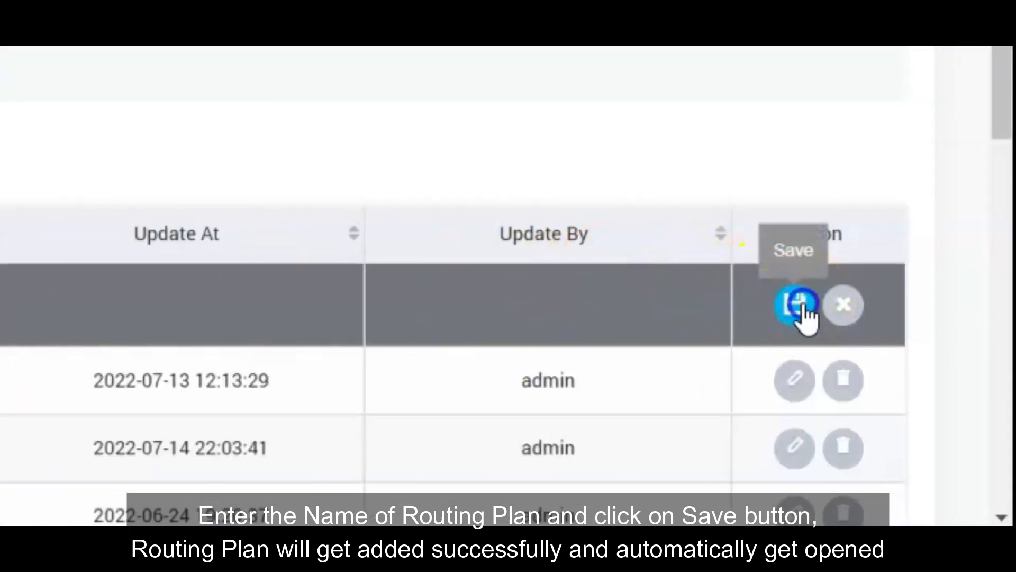
left_click(801, 305)
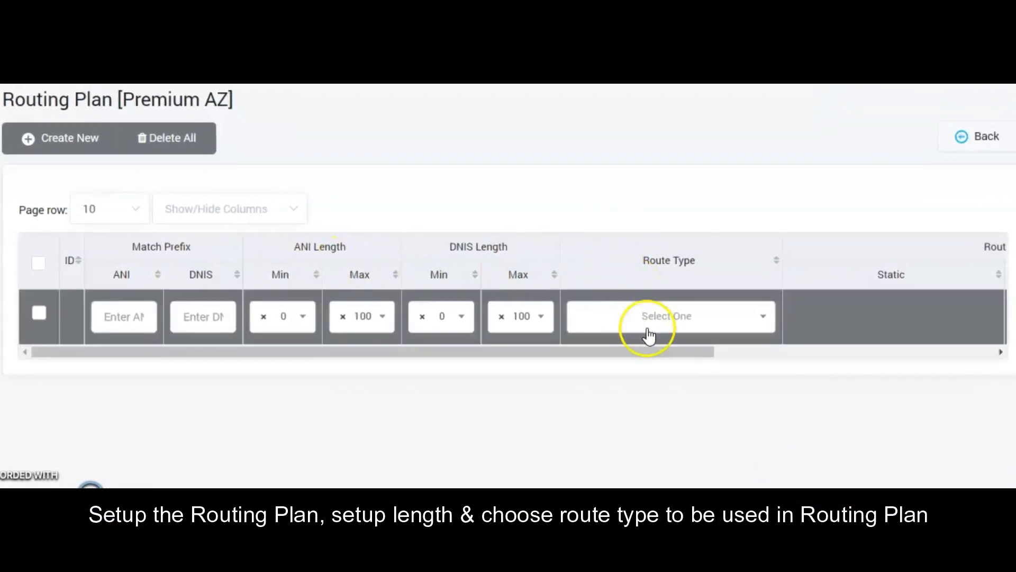
Save a Dynamic Routing rule using Premium AZ Route, lengths 0–100, in the Premium AZ plan
left_click(625, 352)
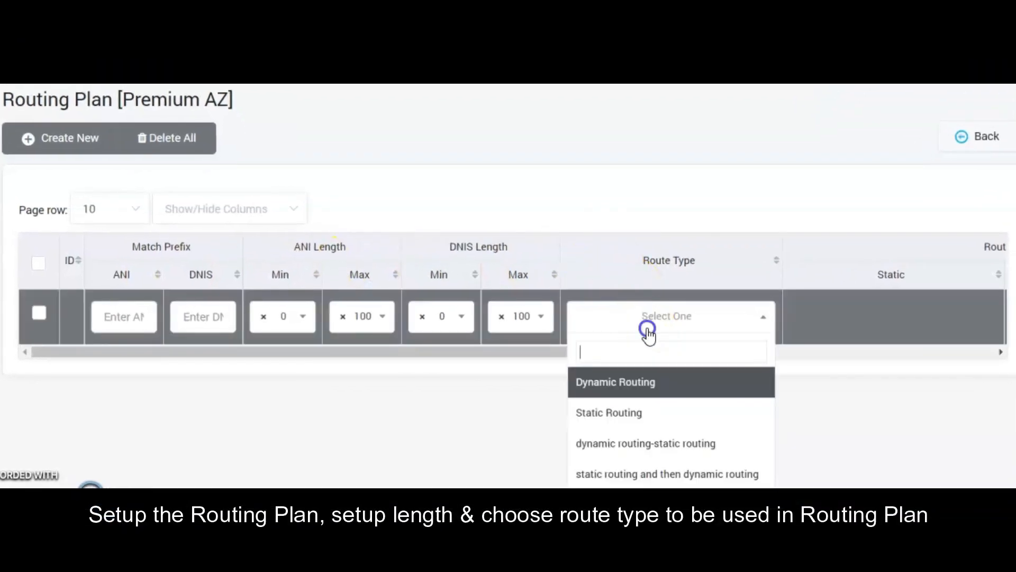
left_click(640, 385)
scroll(789, 328, "right", 3)
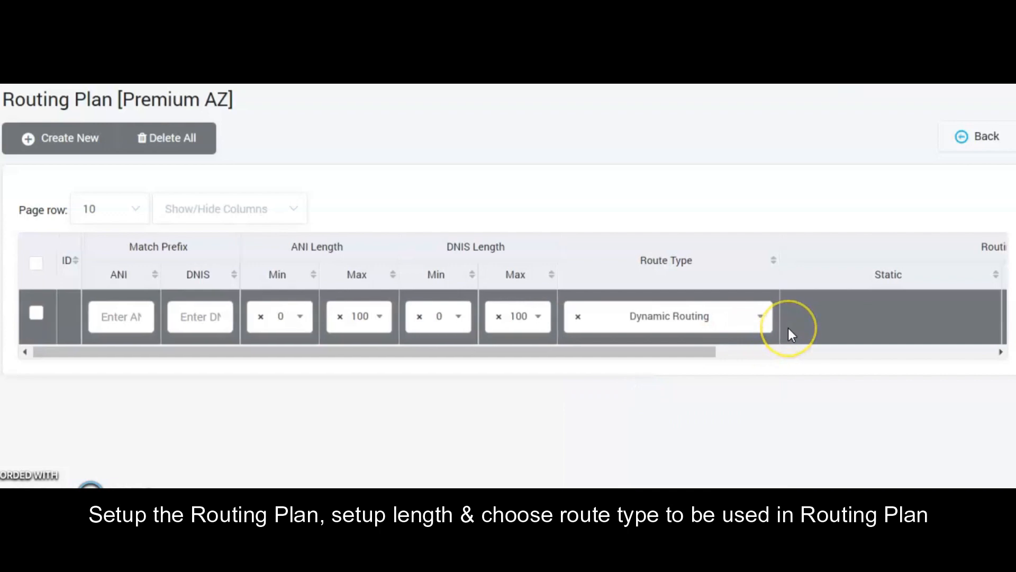
scroll(788, 328, "right", 3)
left_click(726, 327)
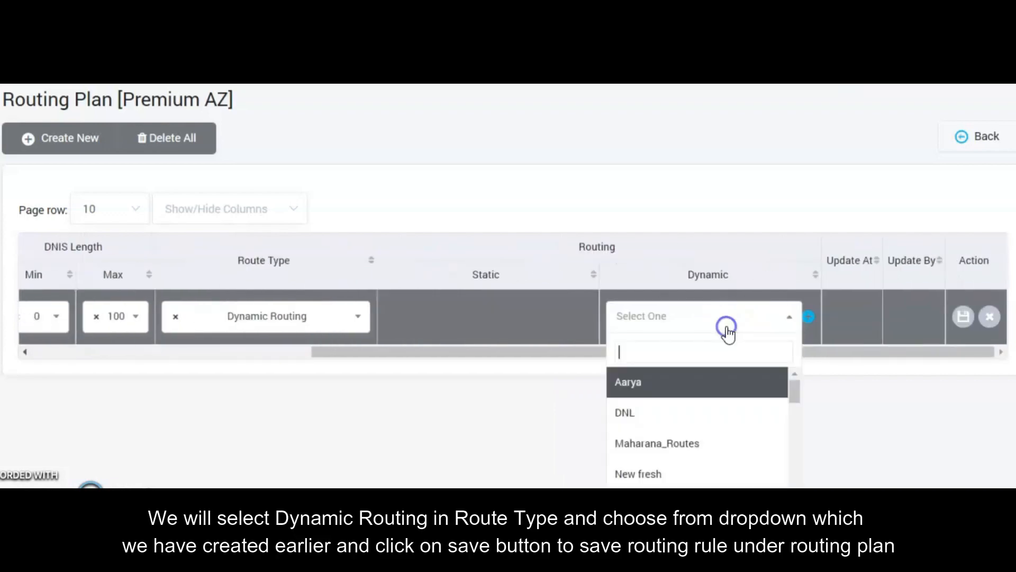
scroll(717, 403, "down", 2)
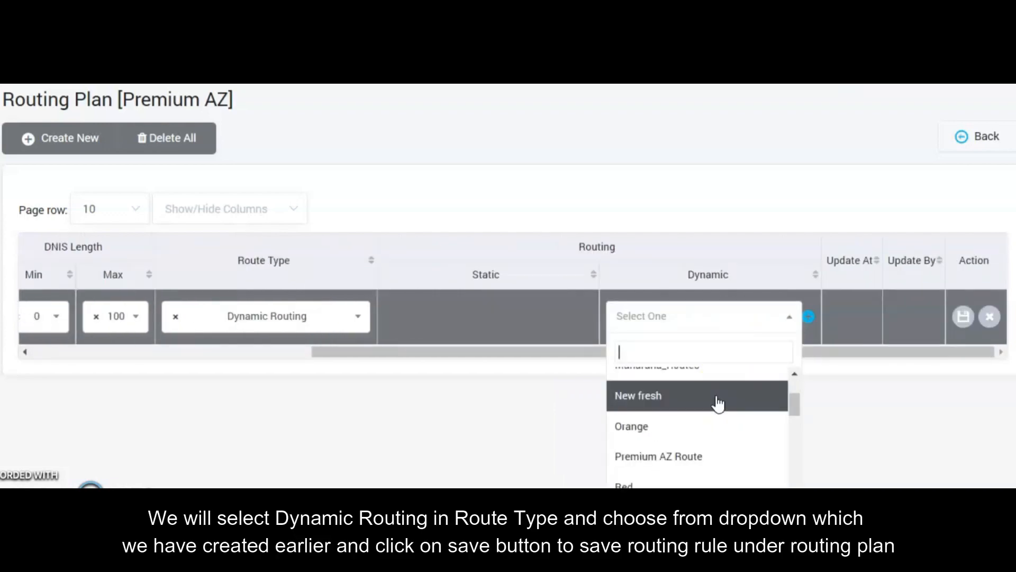
type("pre")
left_click(661, 391)
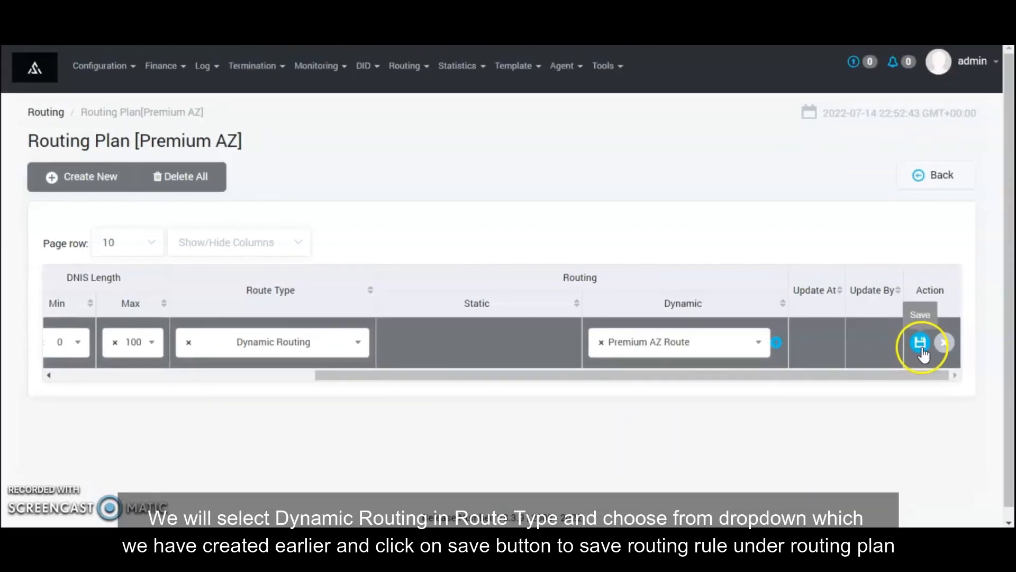
left_click(962, 316)
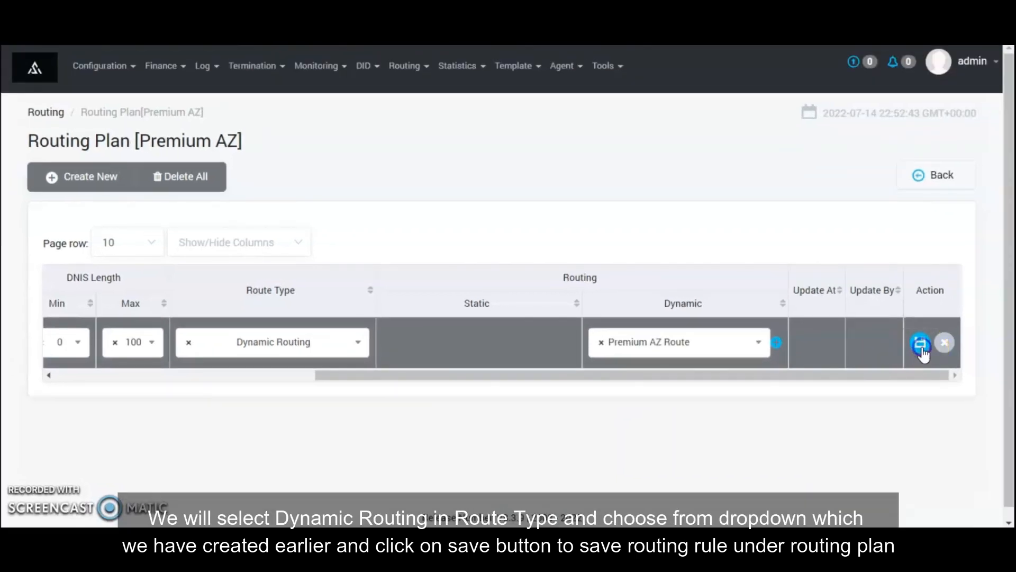
left_click(680, 251)
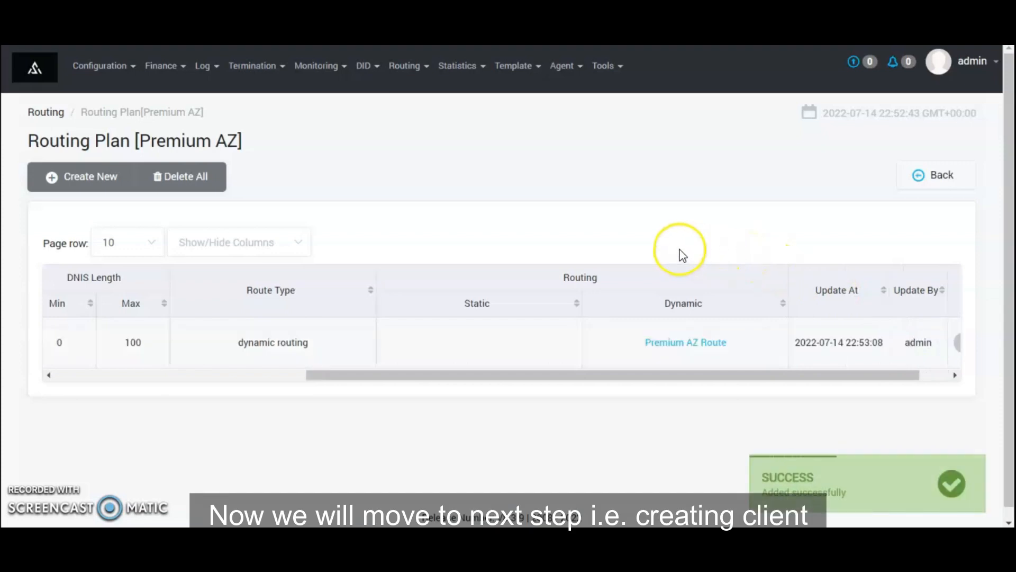
left_click(259, 76)
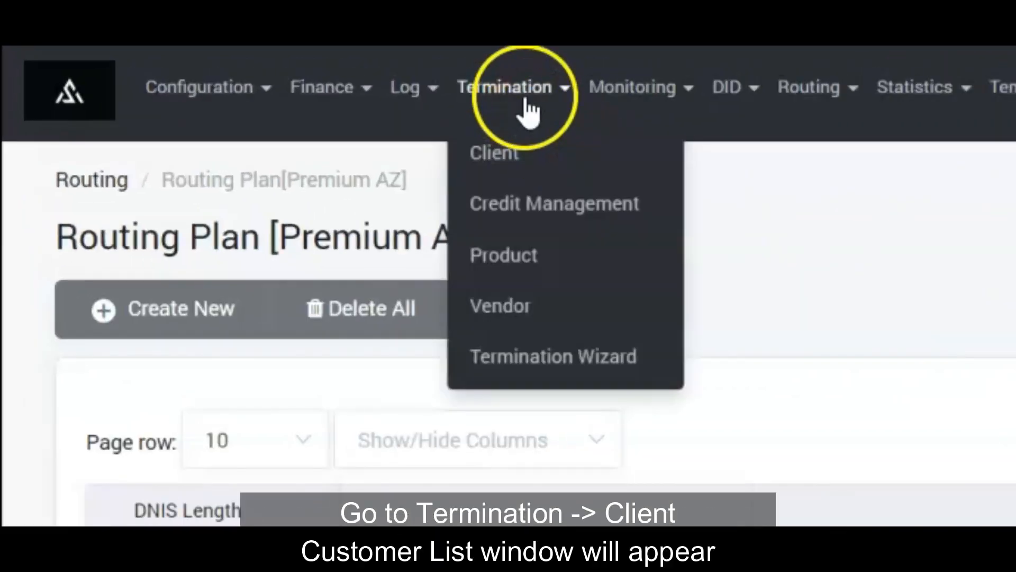
Create new customer Time Telecom, with the same address for main and NOC e-mail
left_click(518, 152)
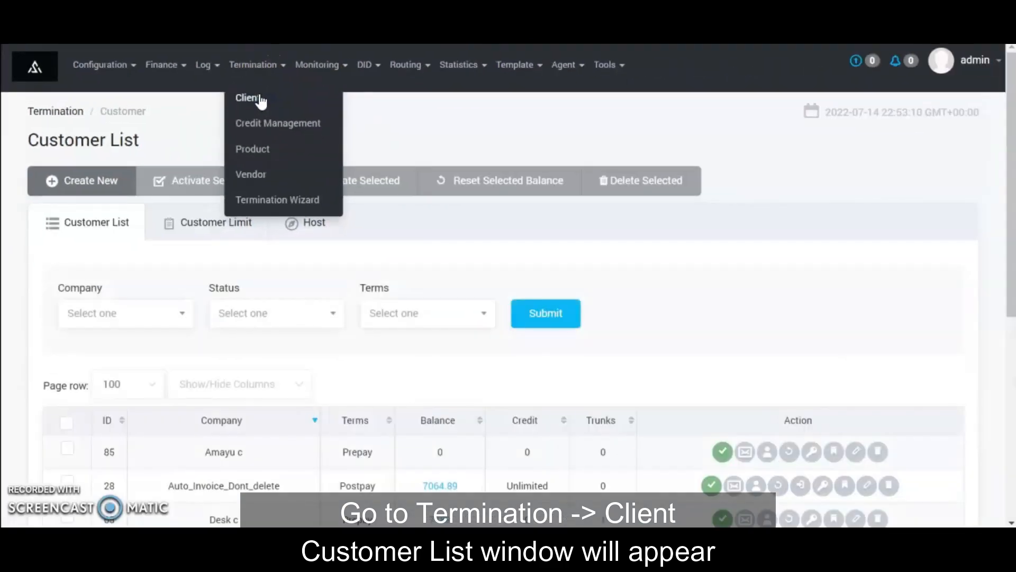
left_click(99, 197)
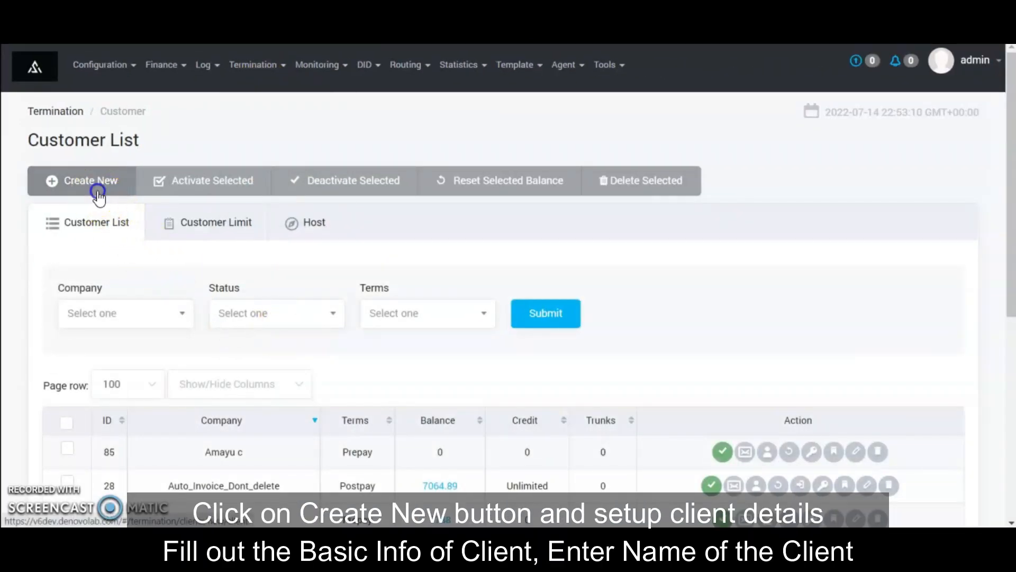
left_click(309, 280)
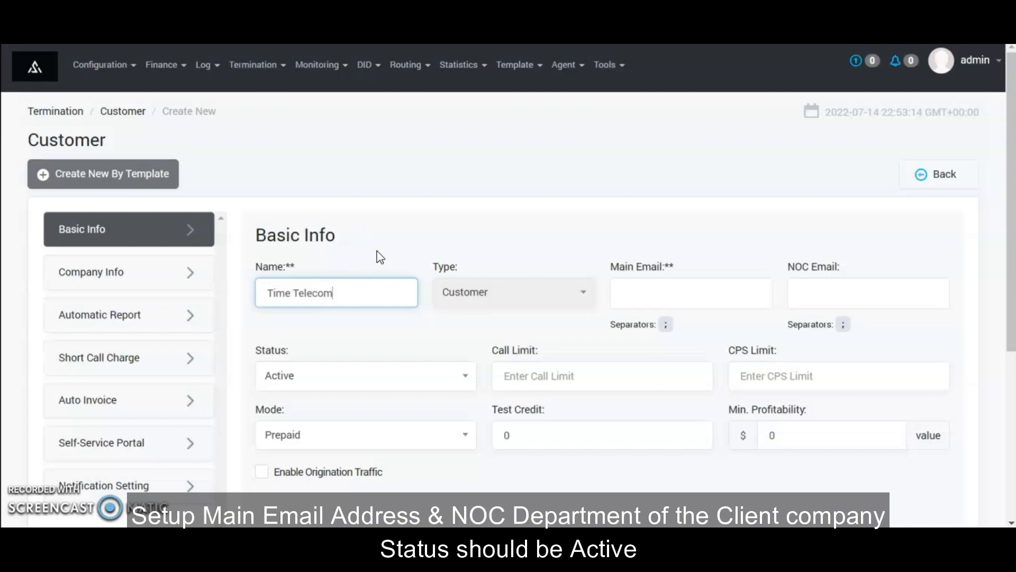
key("Tab")
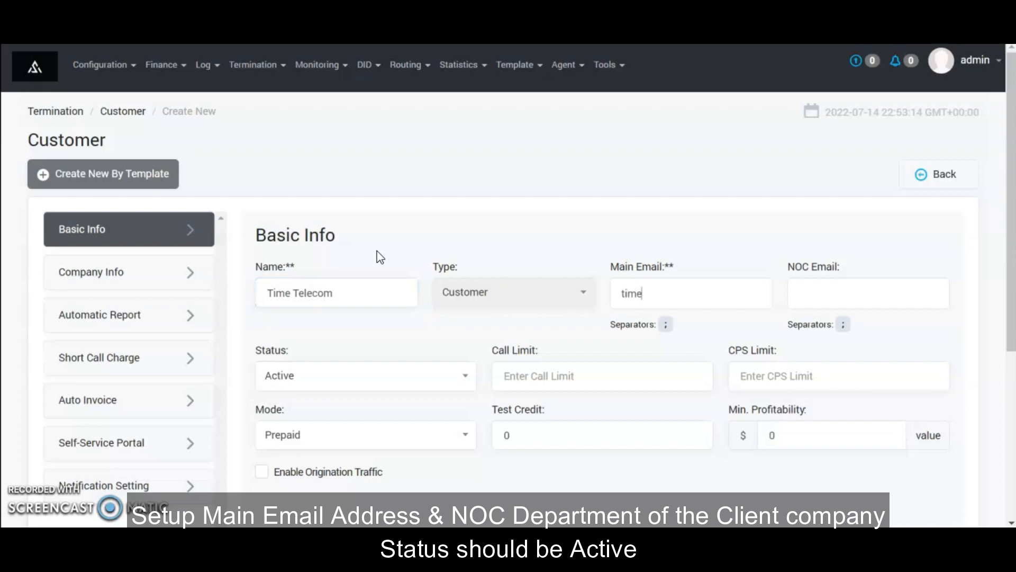
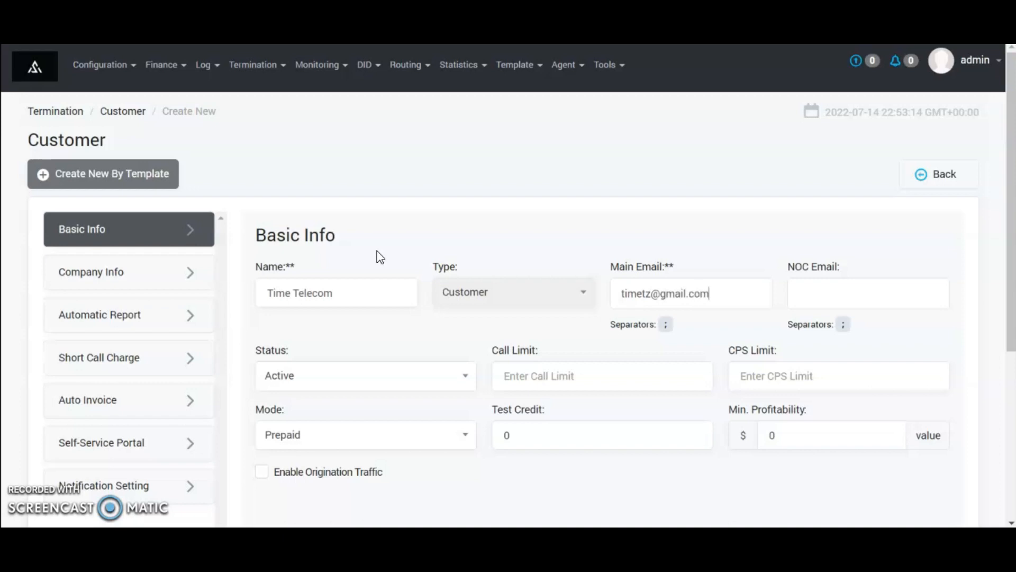
key("ctrl+a")
key("ctrl+c")
key("Tab")
key("ctrl+v")
Set call limit 500, CPS 100, Prepaid mode and a test credit of 200
left_click(555, 377)
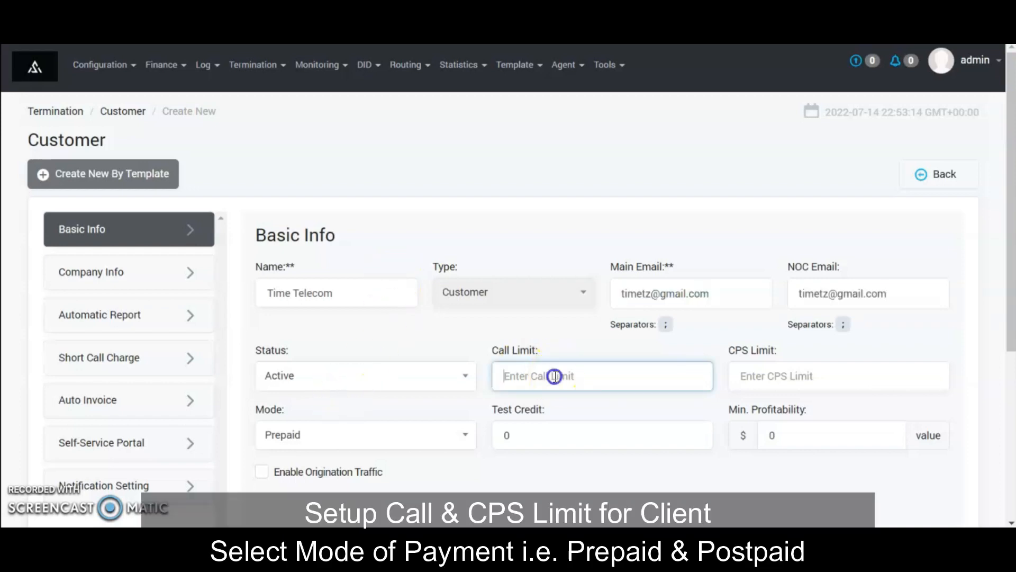
type("500")
key("Tab")
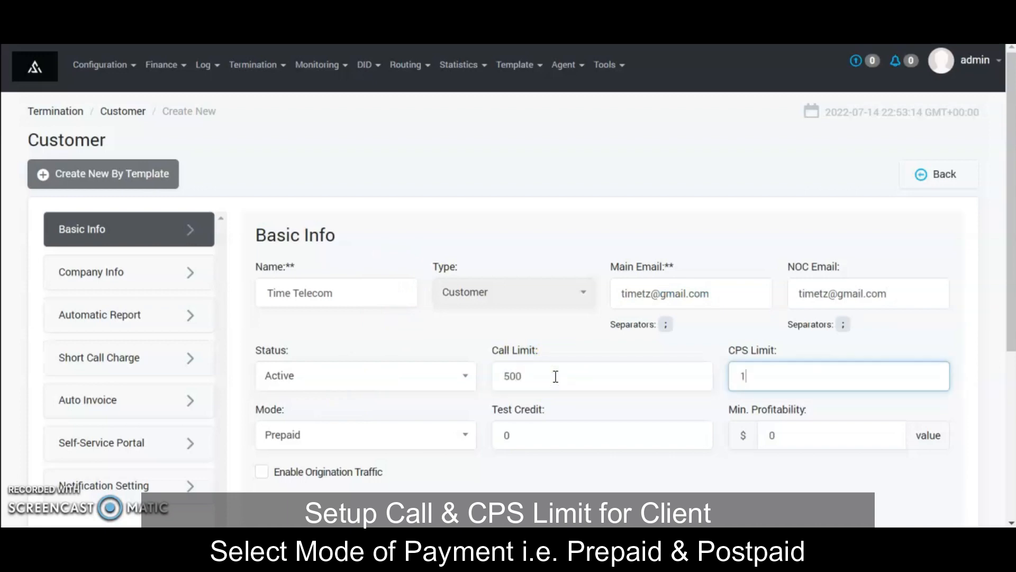
left_click(275, 435)
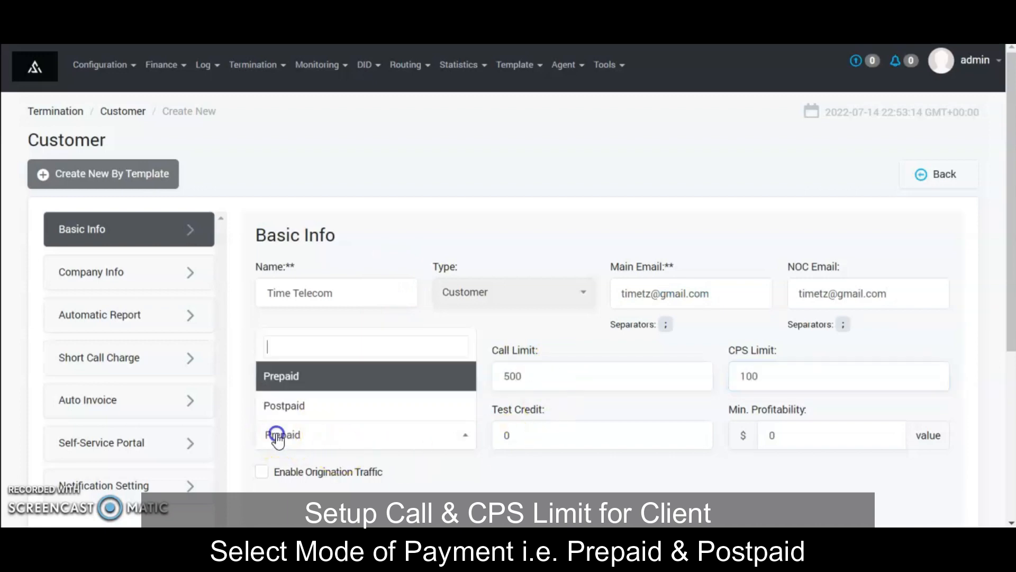
left_click(310, 385)
left_click(532, 435)
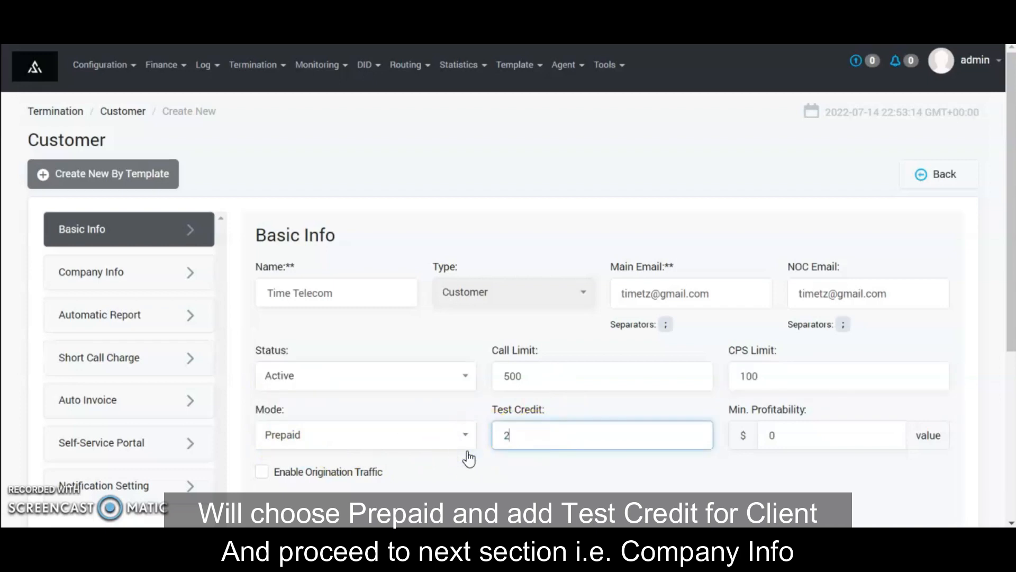
type("200")
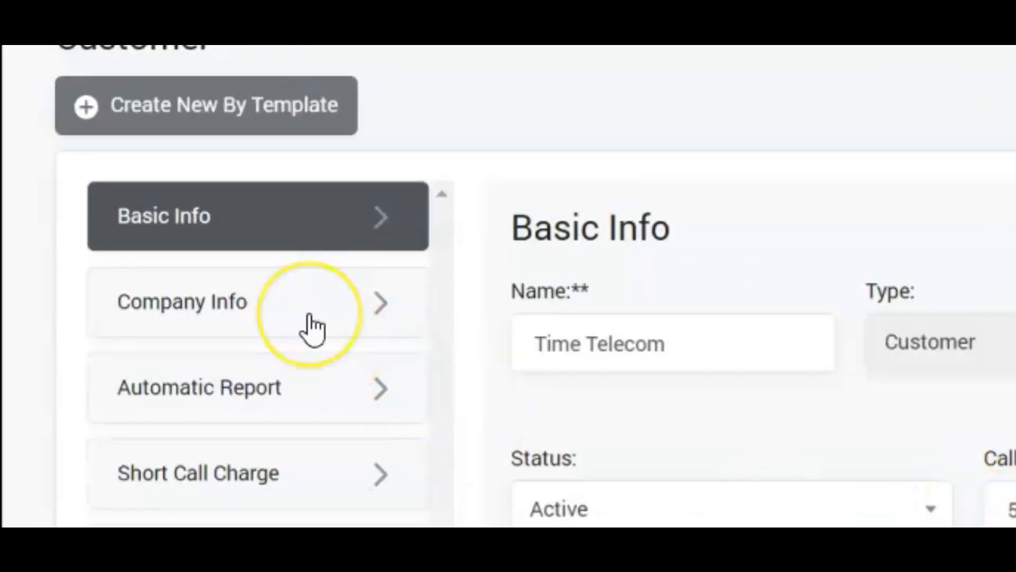
left_click(309, 328)
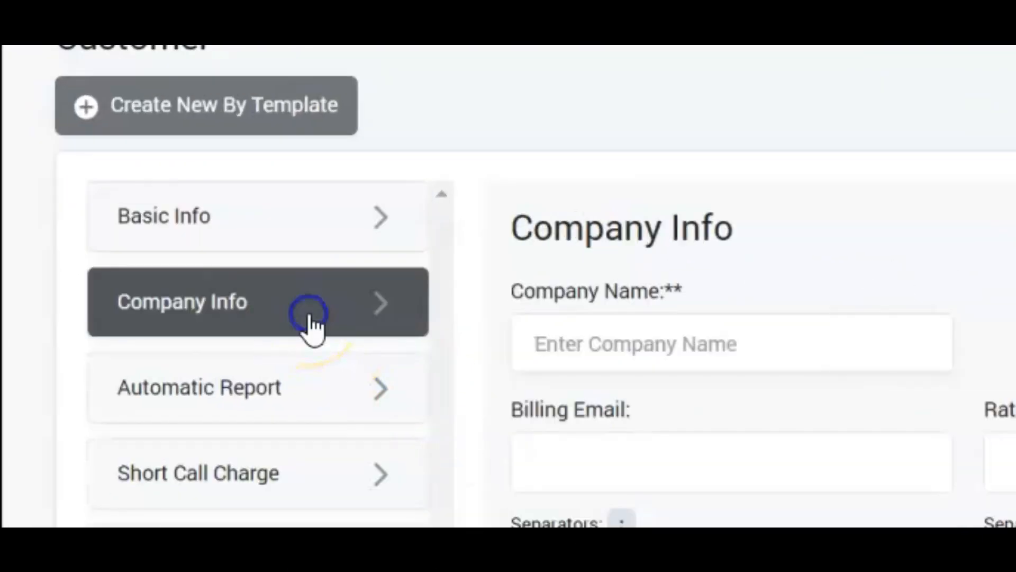
Enter company name Time Telecom and reuse the customer e-mail for billing and rates
left_click(593, 360)
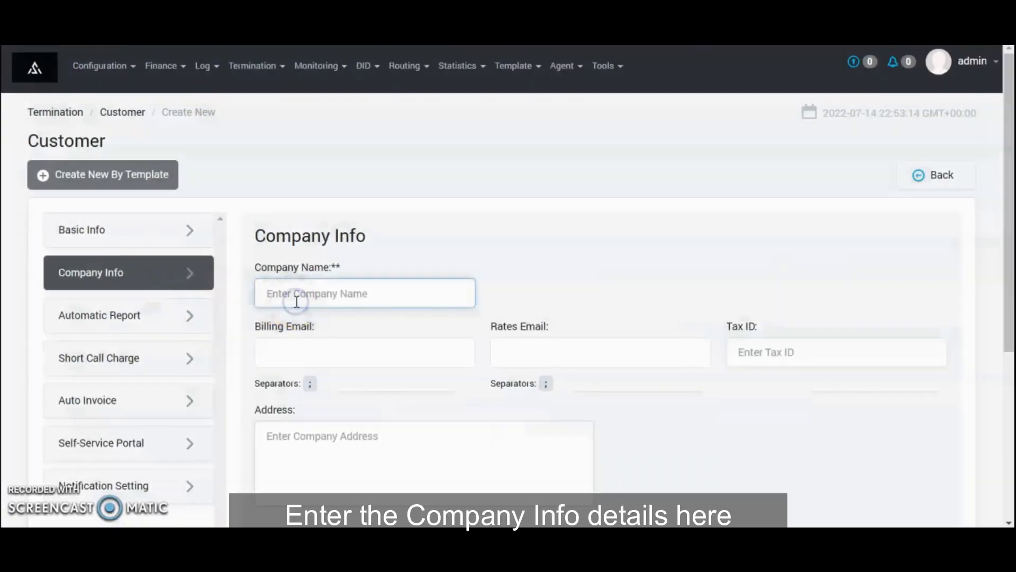
type("Ti")
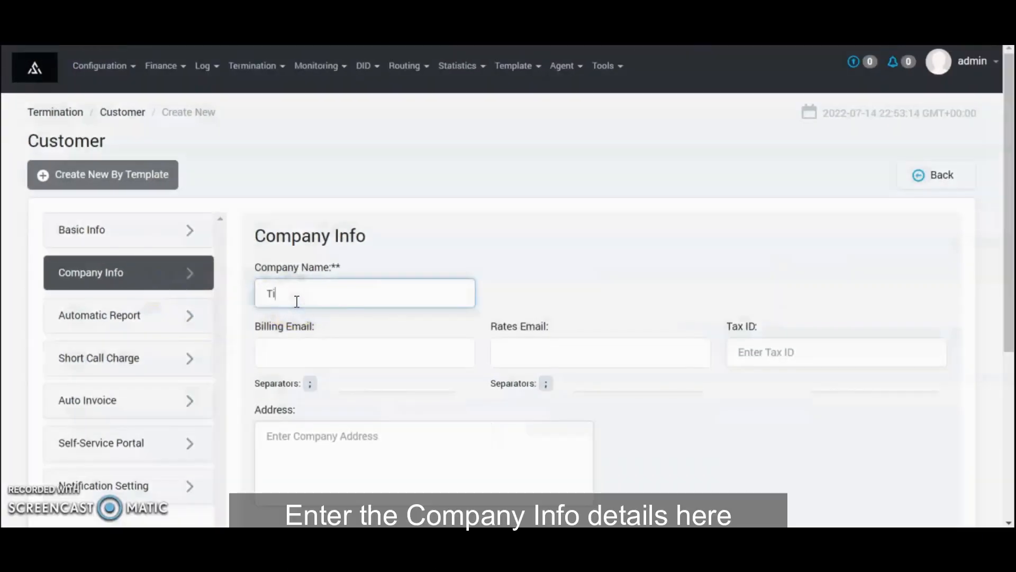
type("me Tele")
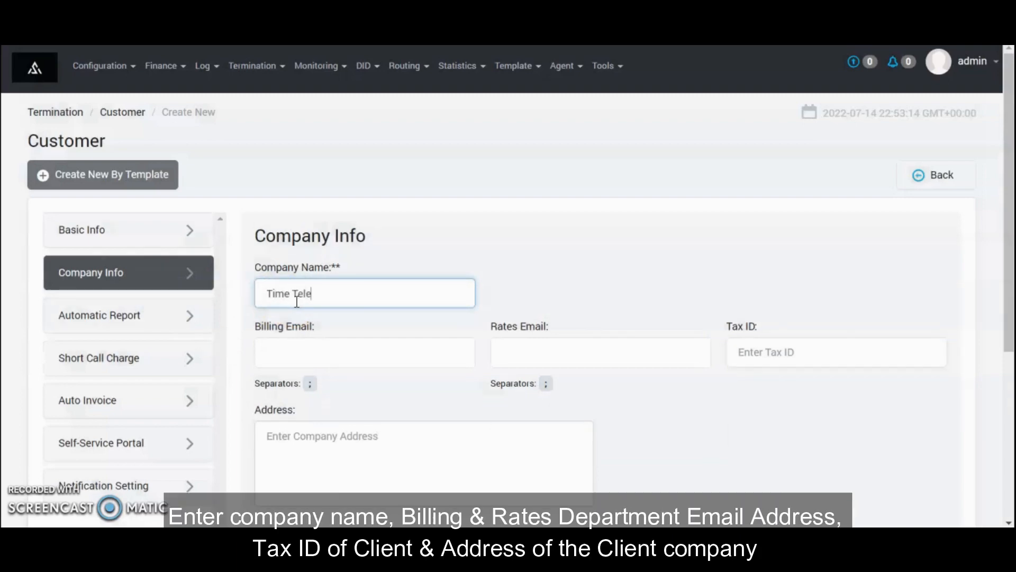
type("com")
key("Tab")
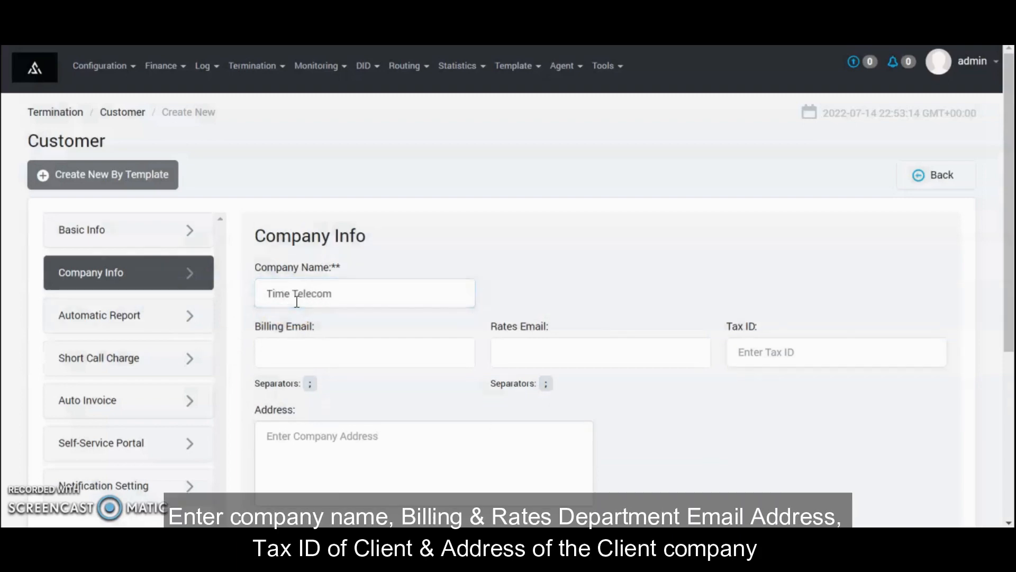
key("ctrl+v")
key("Tab")
key("ctrl+v")
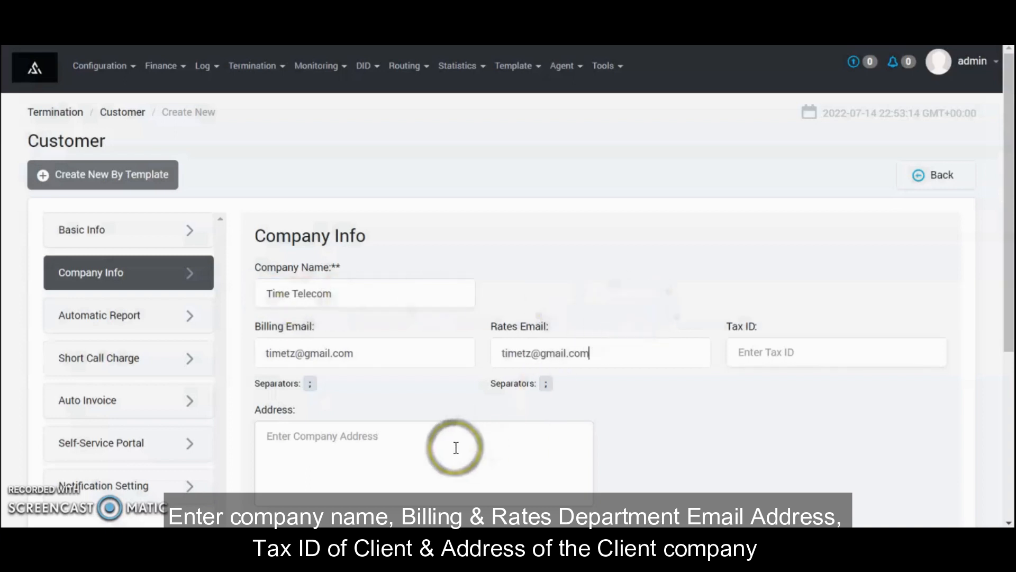
Enter 'Time TZ' as the company address
left_click(751, 352)
left_click(466, 453)
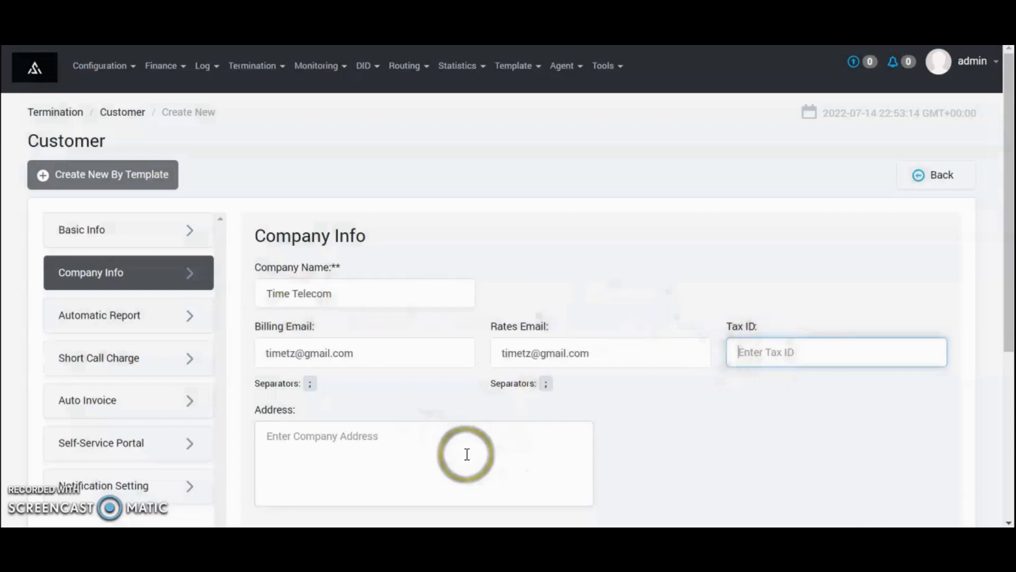
type("Time")
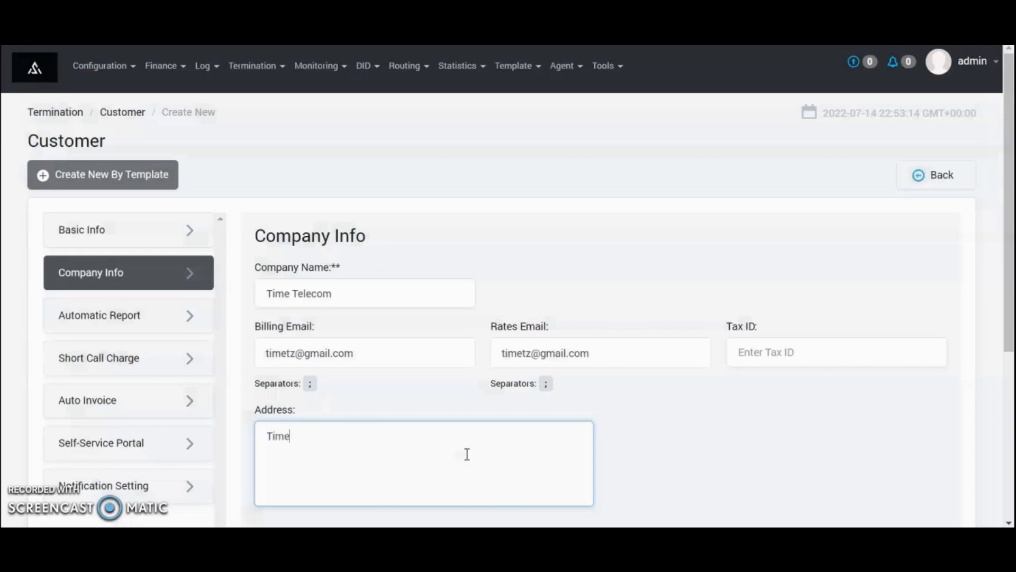
type(" TZ")
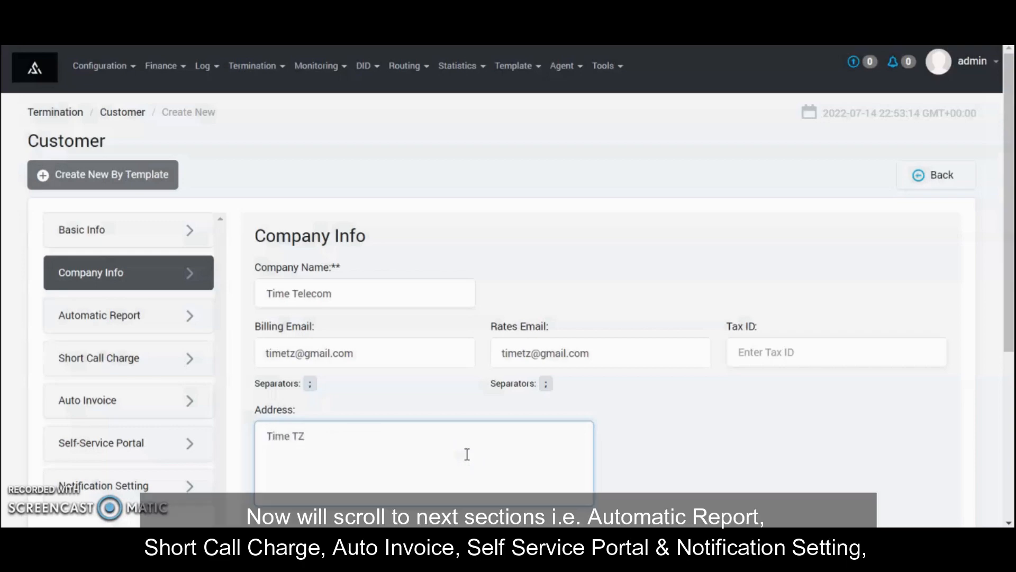
left_click(68, 320)
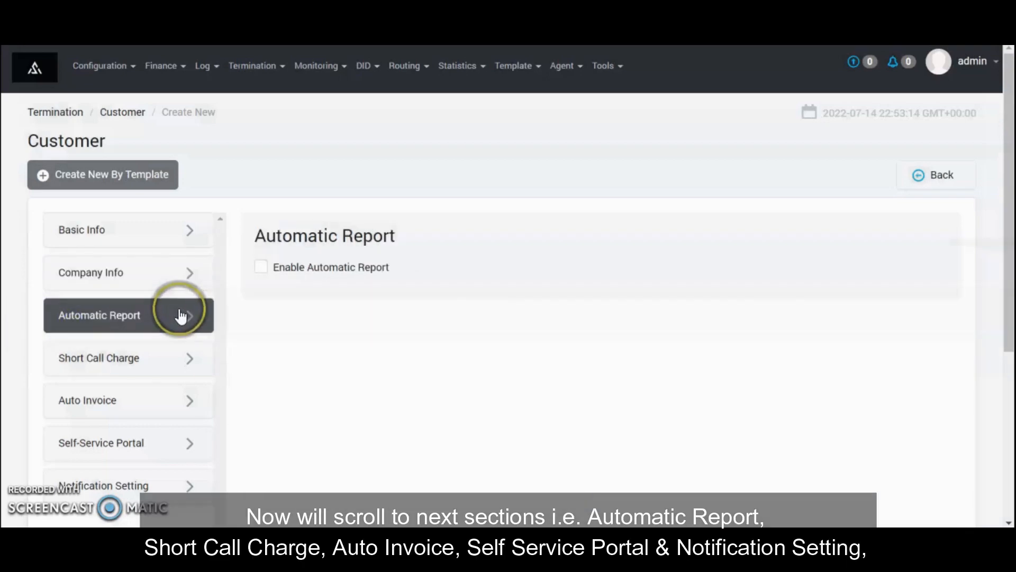
Go through Short Call Charge, Auto Invoice, Self-Service Portal and Notification settings, then Submit and Create Trunk
left_click(145, 361)
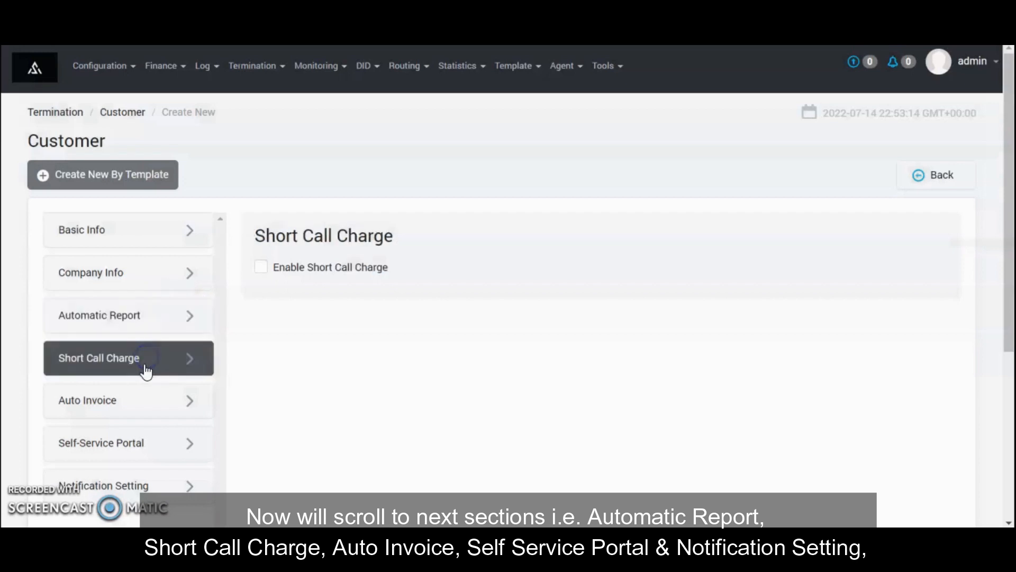
left_click(144, 401)
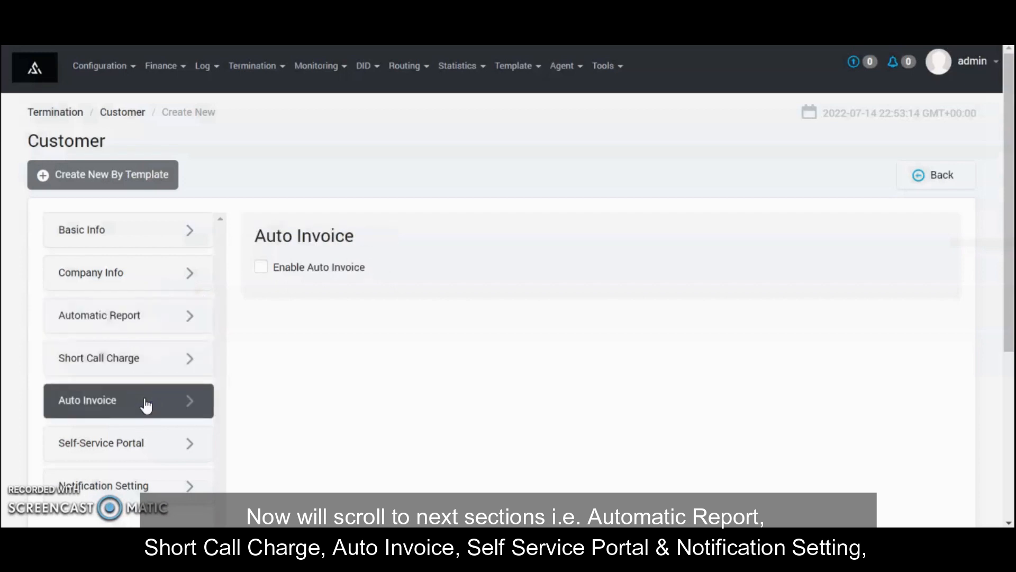
left_click(150, 440)
scroll(154, 440, "down", 1)
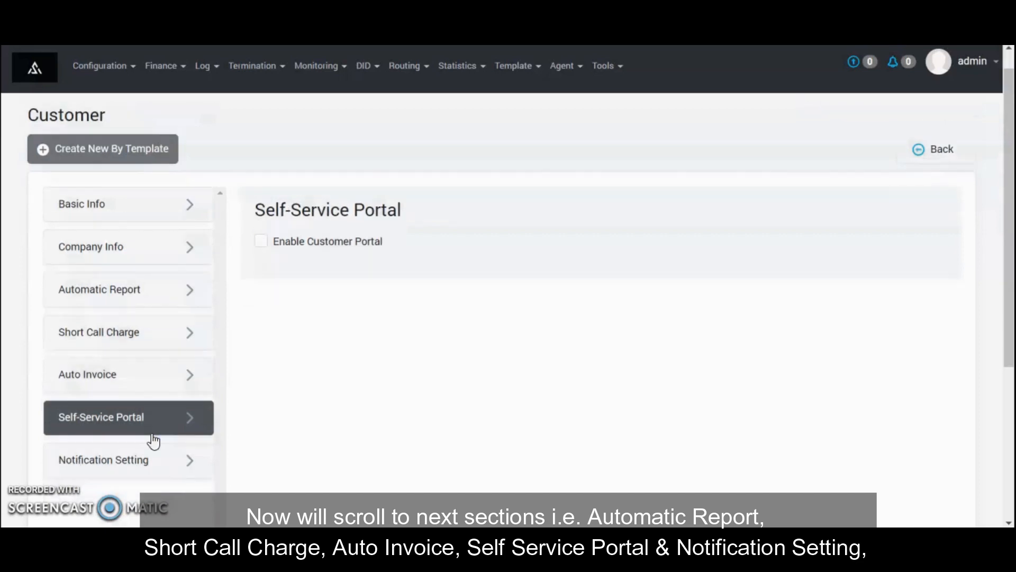
left_click(138, 454)
left_click(270, 438)
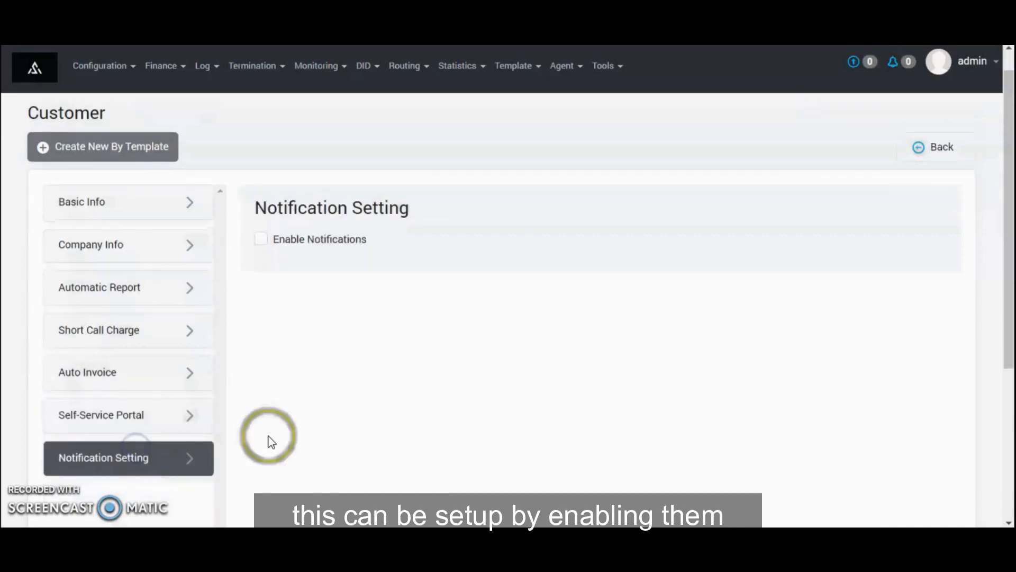
scroll(288, 438, "down", 5)
left_click(596, 442)
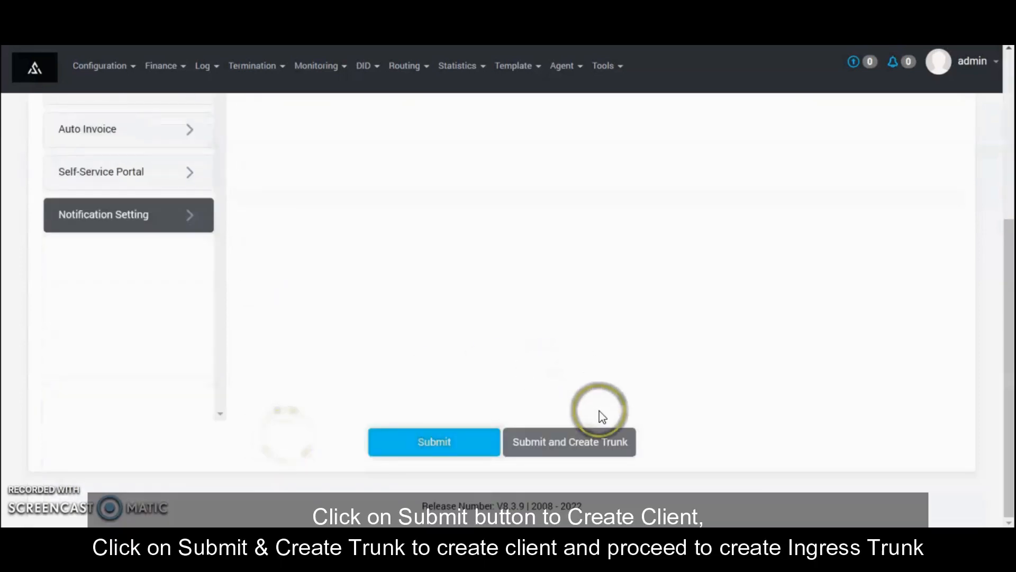
left_click(596, 442)
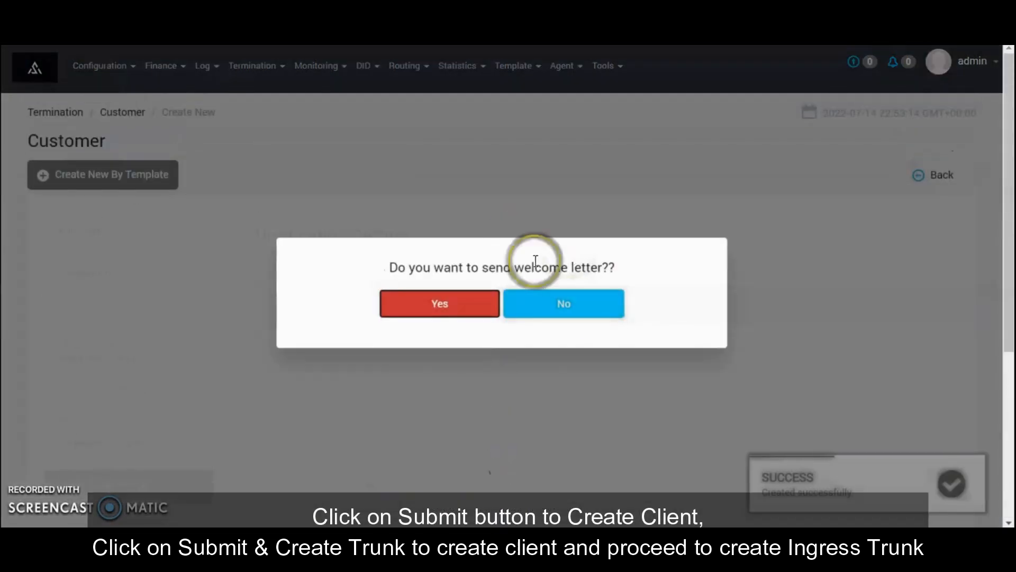
Decline the welcome letter and name the ingress trunk with call limit 500 and CPS 100
left_click(595, 306)
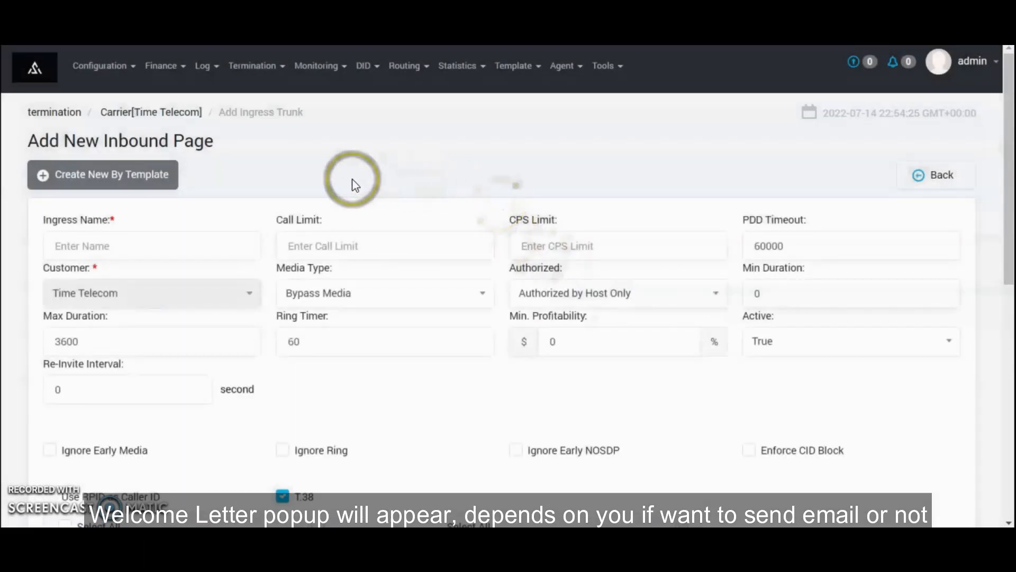
left_click(178, 244)
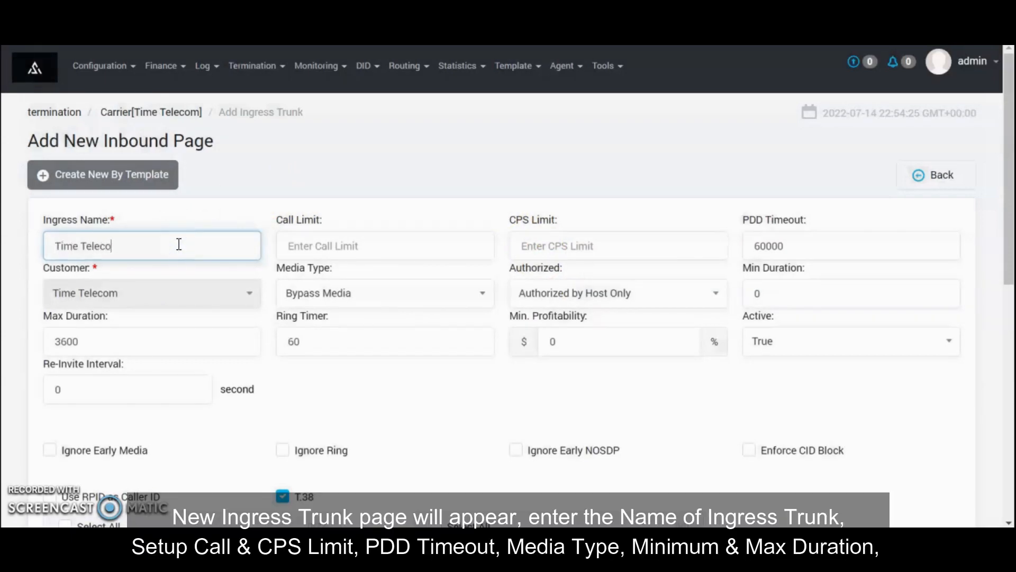
left_click(391, 241)
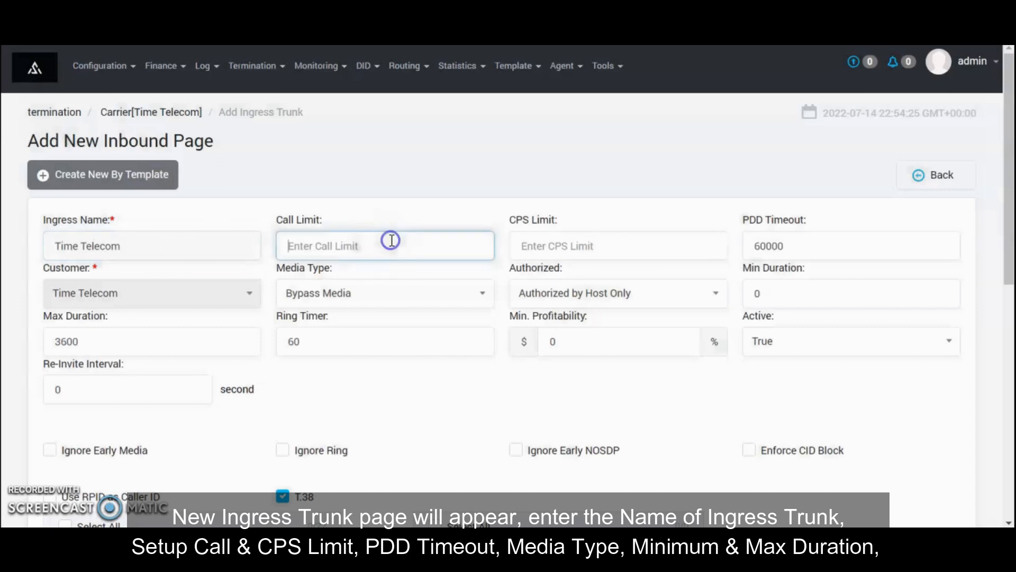
type("500")
key("Tab")
type("1")
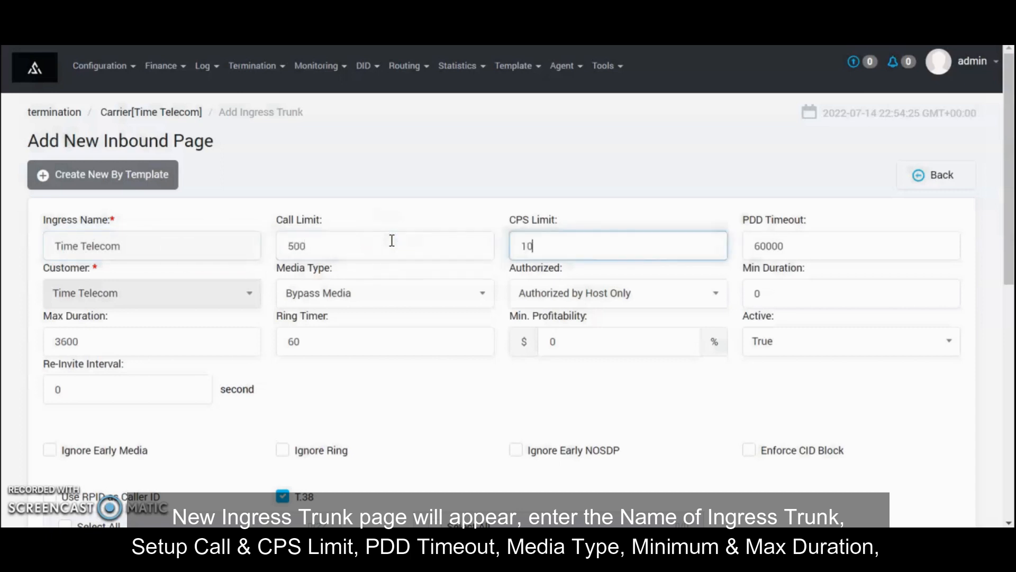
Set the trunk's PDD timeout to 6000 and max duration to 7200
left_click(821, 243)
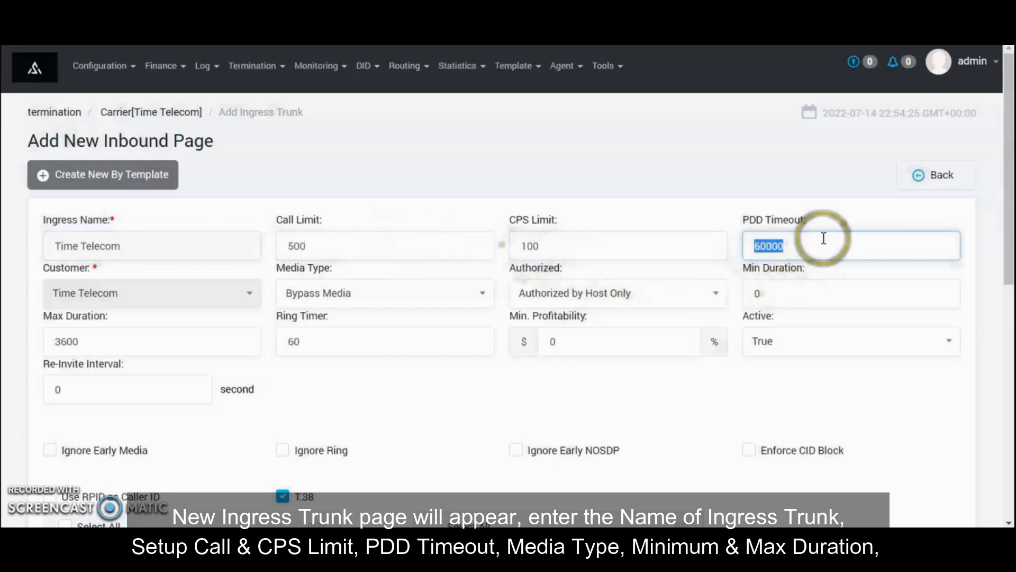
type("6000")
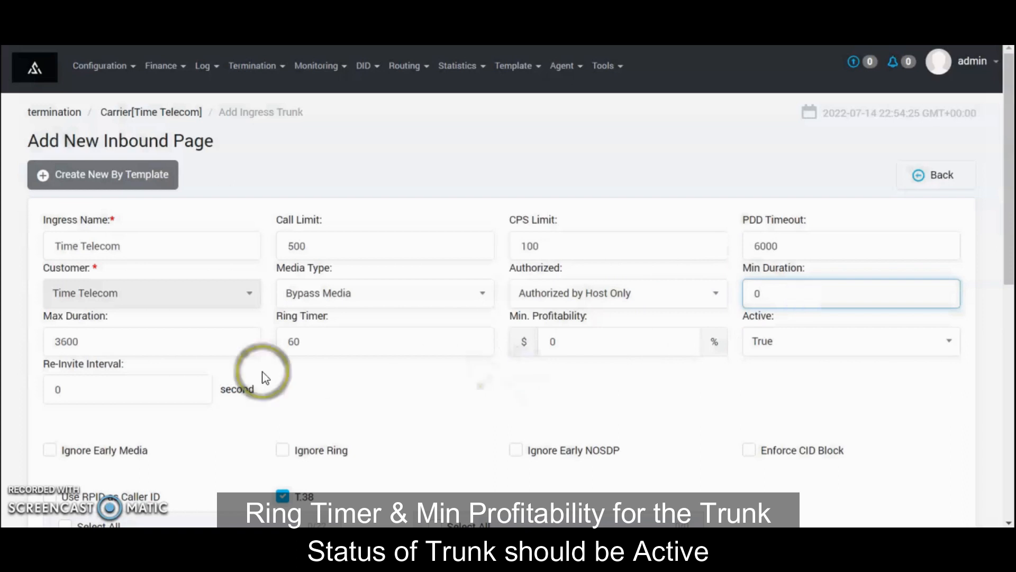
left_click_drag(140, 345, 32, 355)
type("7200")
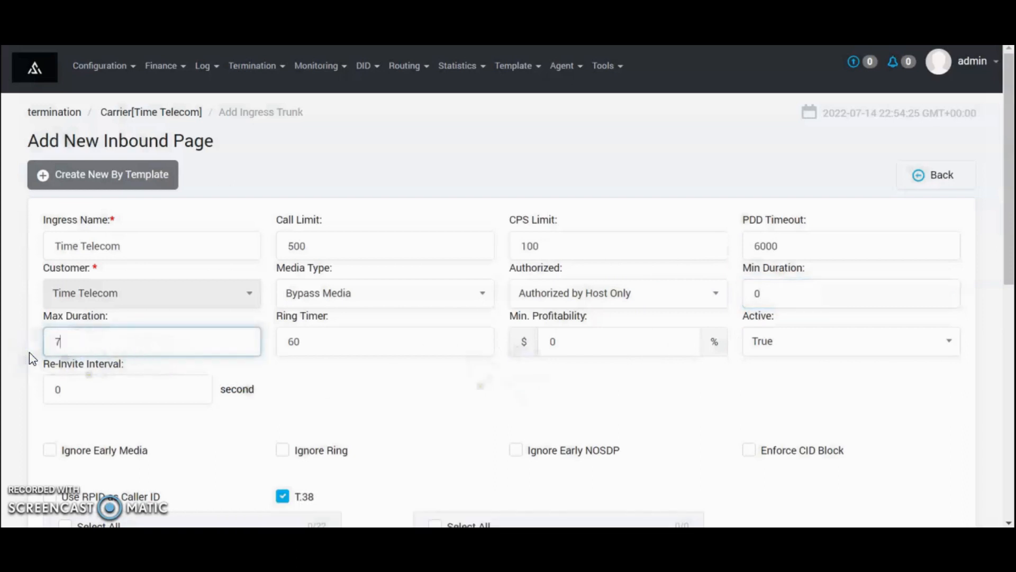
left_click(344, 348)
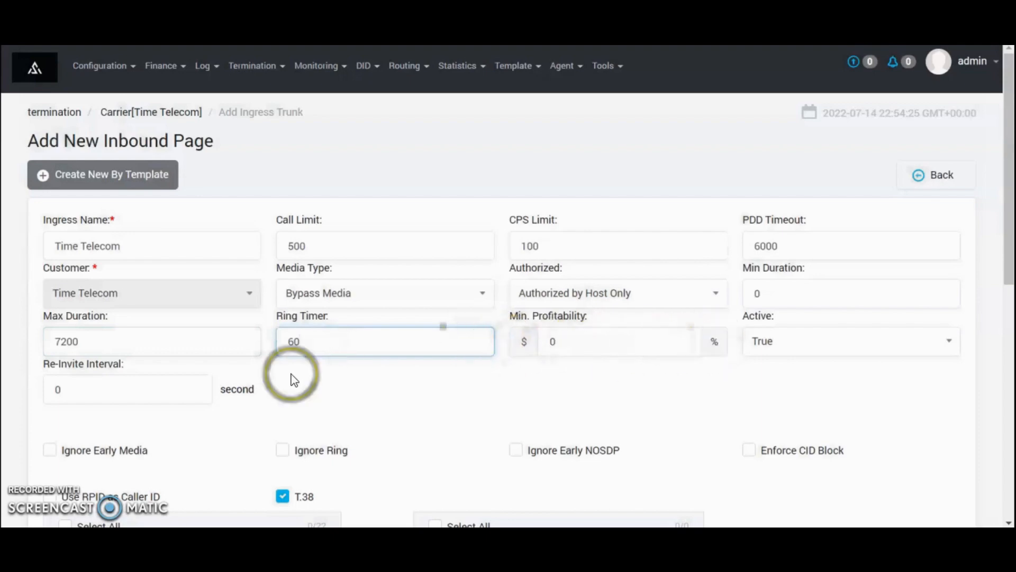
Add a trunk host at 192.99.10.113, changing its port from 5060 to 2680
scroll(130, 386, "down", 1)
scroll(127, 385, "down", 3)
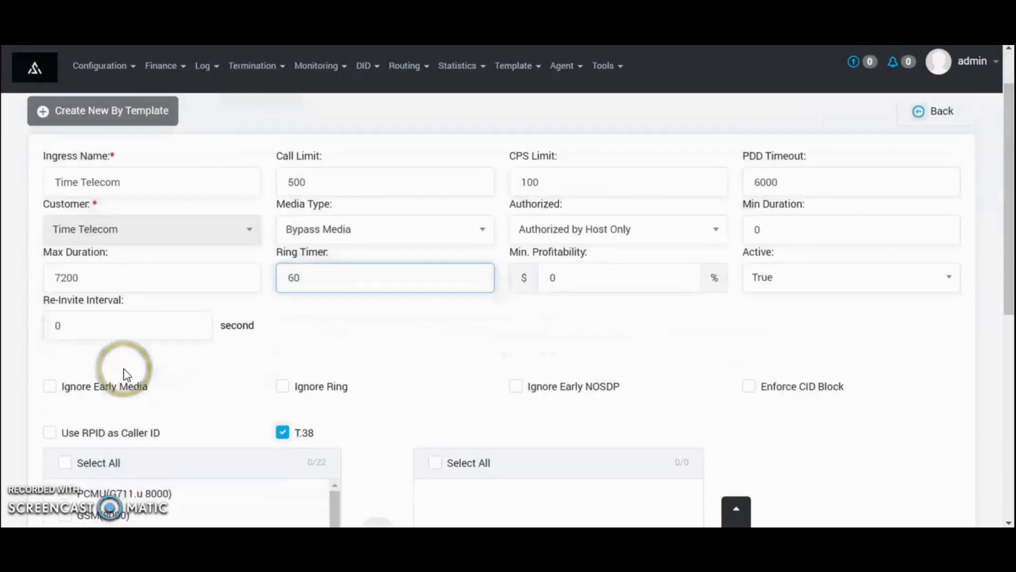
scroll(125, 375, "down", 1)
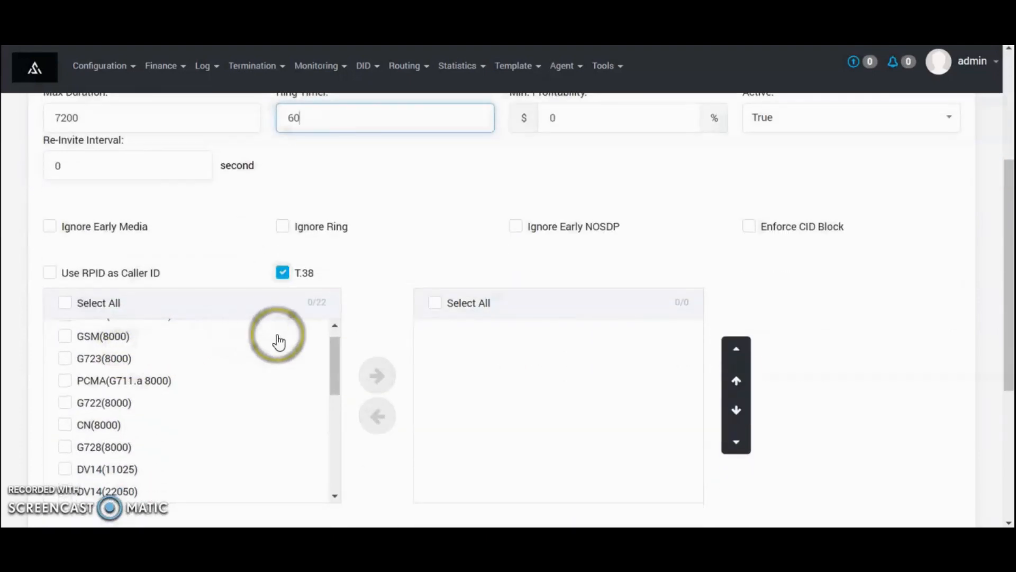
scroll(378, 341, "down", 5)
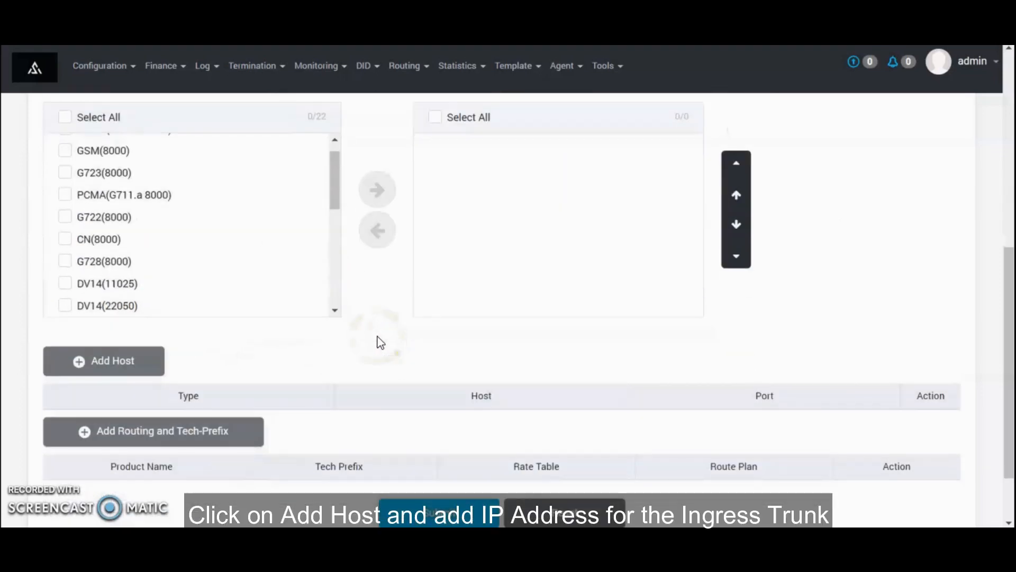
left_click(125, 288)
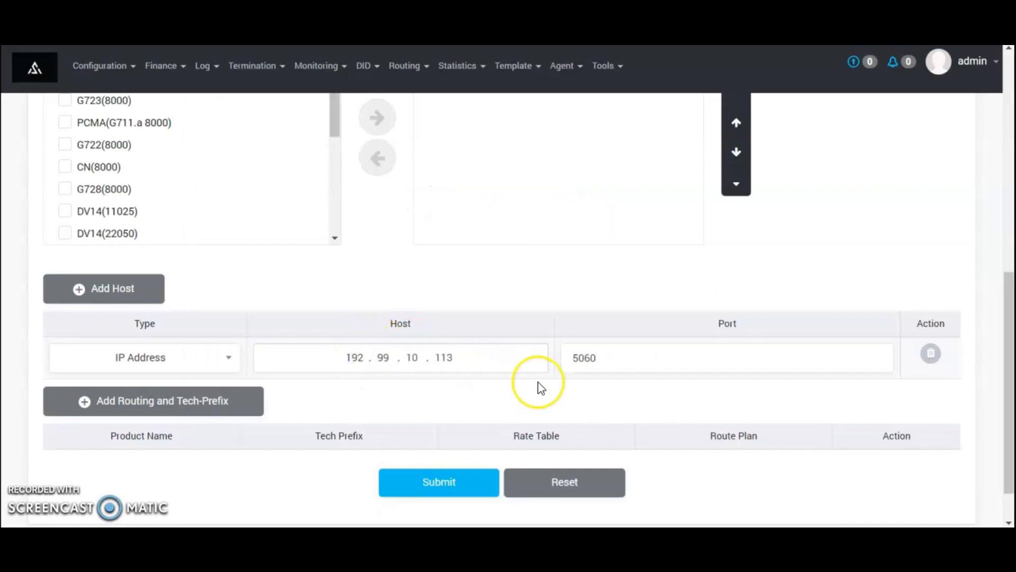
left_click(588, 374)
left_click_drag(589, 375, 556, 390)
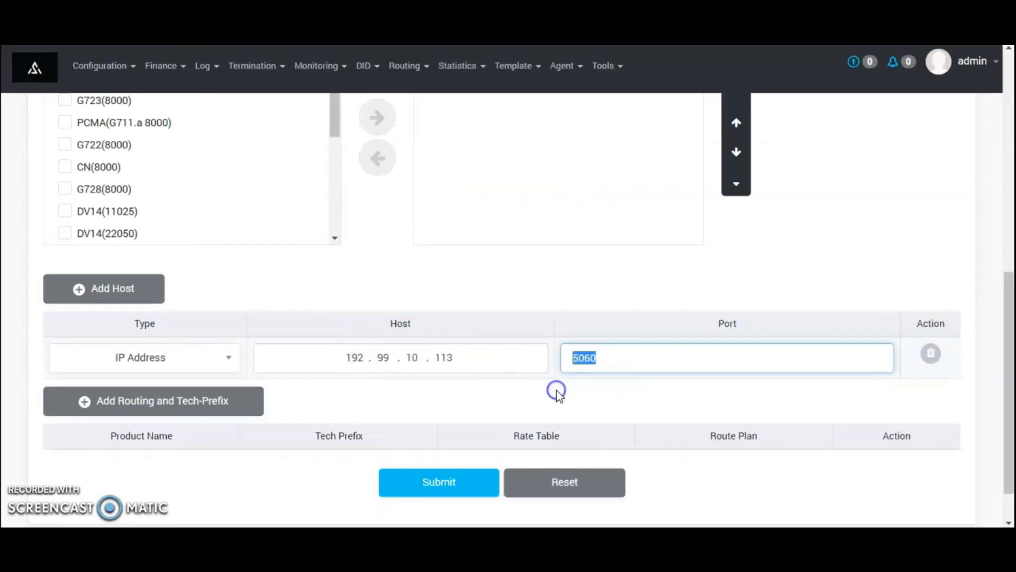
type("2680")
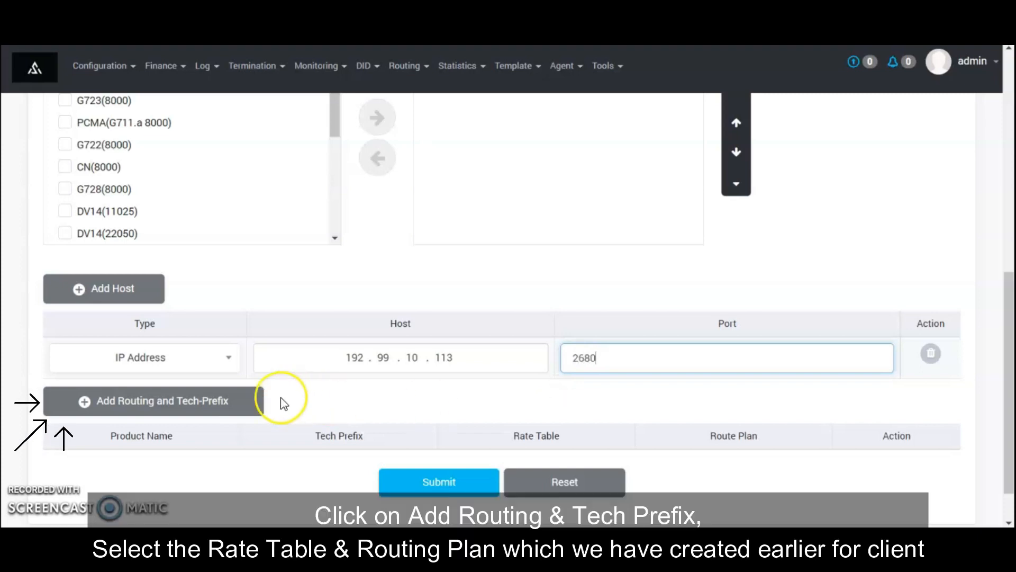
Add routing with rate table Premium AZ Client and route plan Premium AZ, then submit the trunk
left_click(236, 400)
scroll(505, 436, "down", 1)
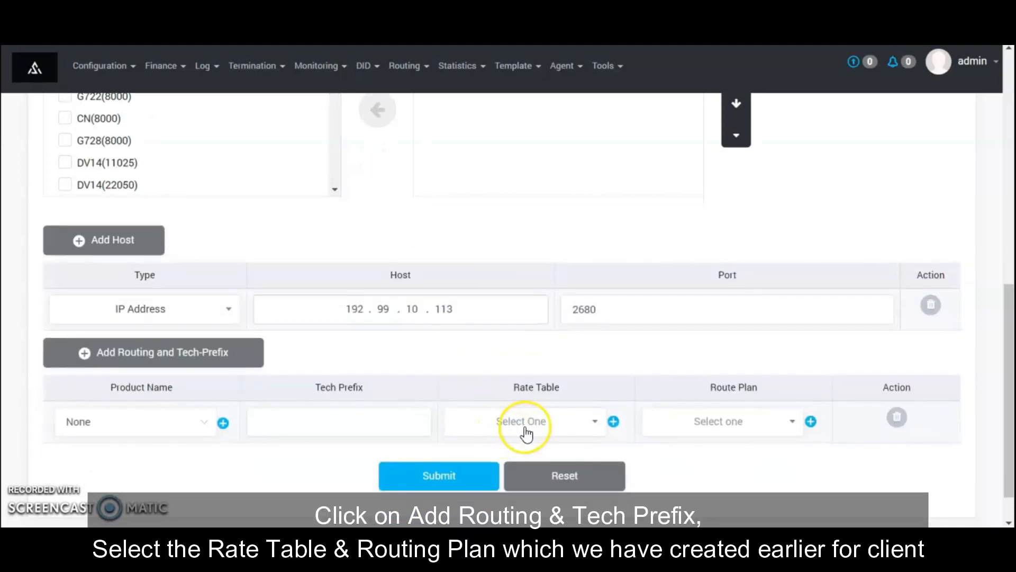
left_click(531, 426)
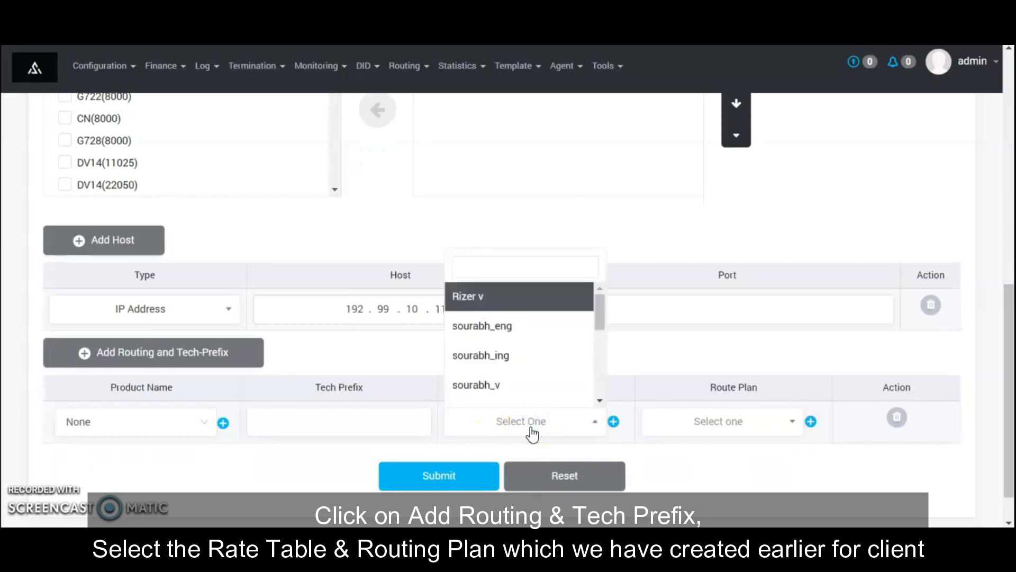
type("pre")
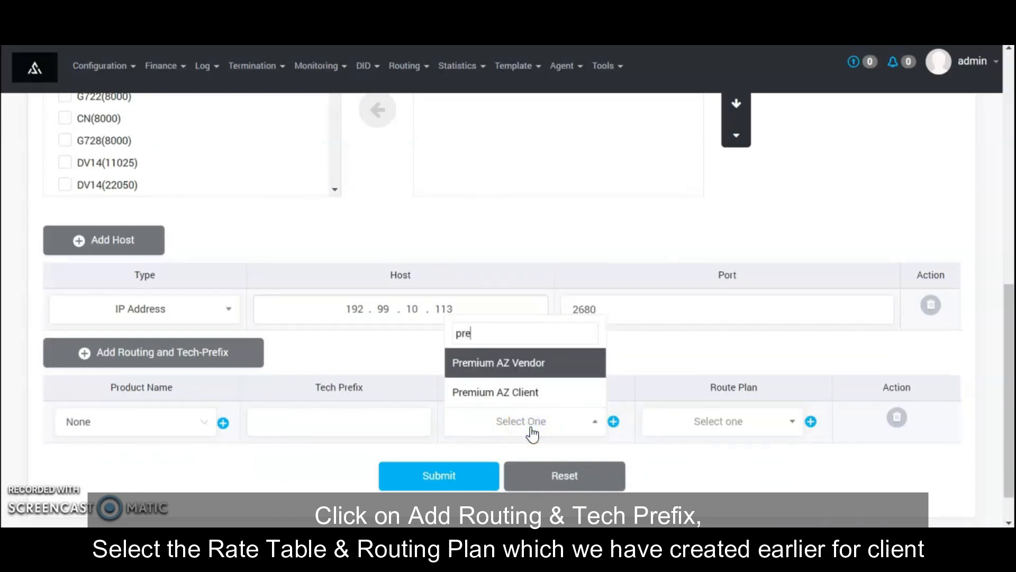
left_click(506, 398)
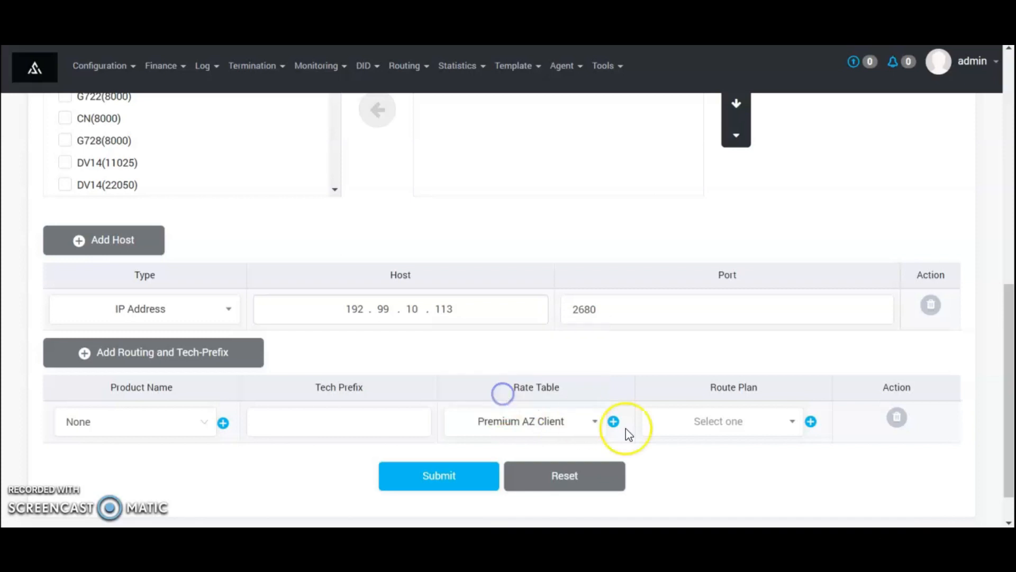
left_click(703, 427)
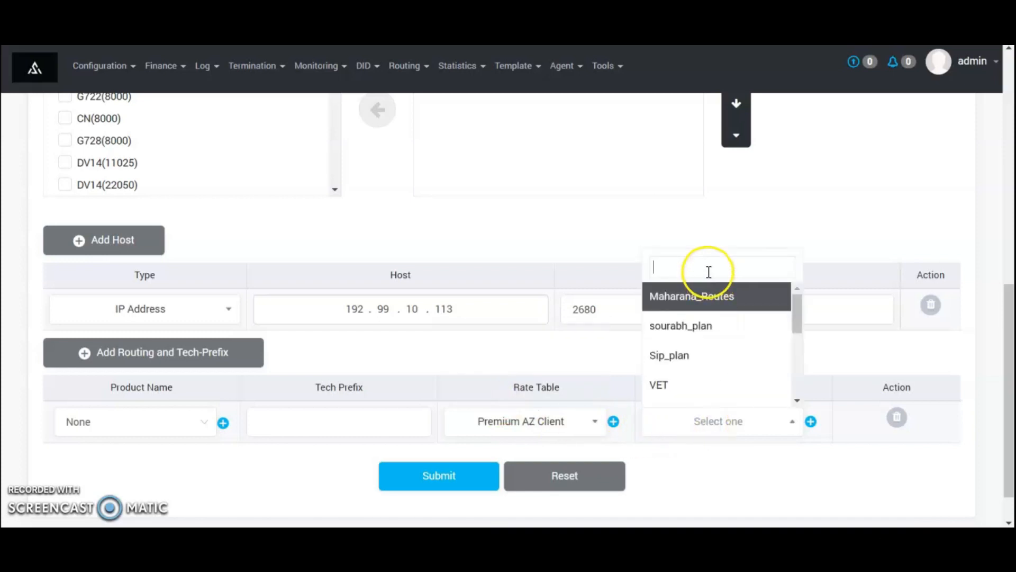
type("pre")
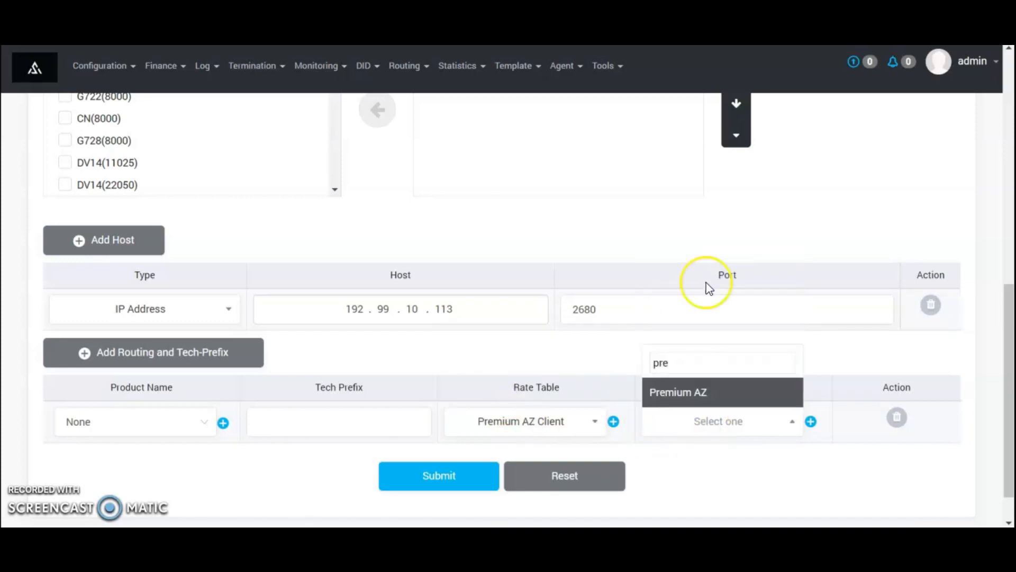
left_click(697, 395)
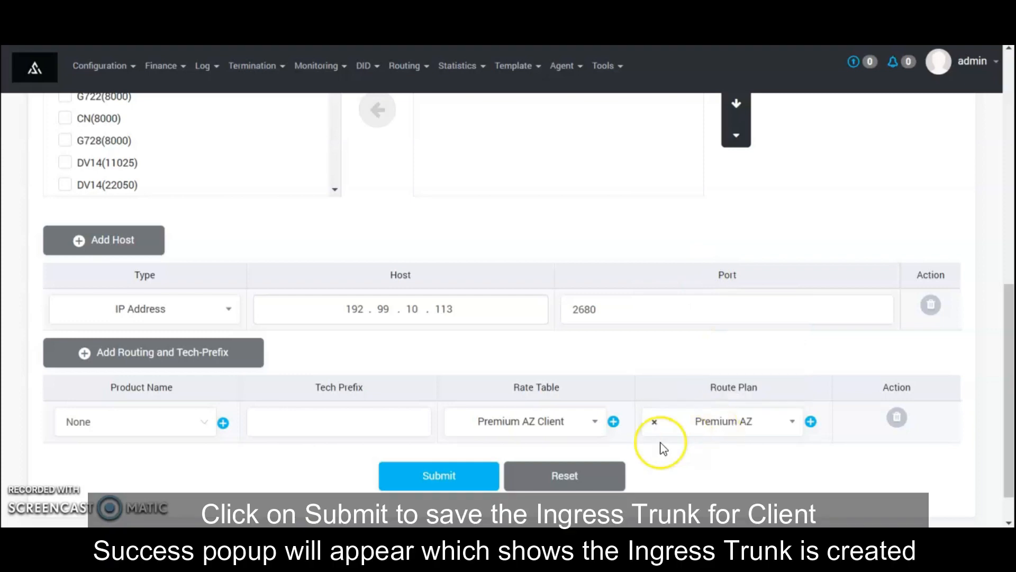
left_click(434, 476)
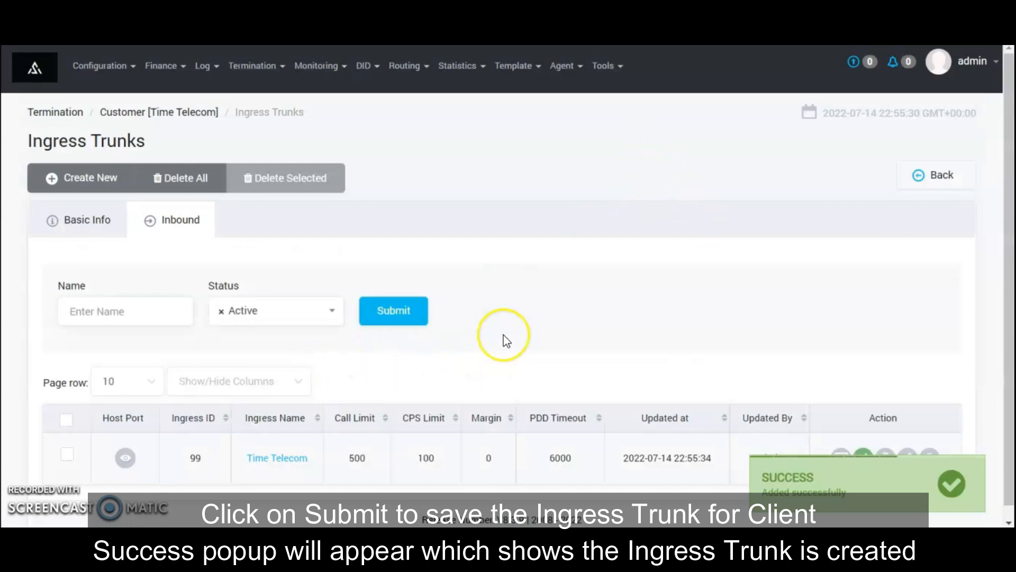
Run a Call Simulation from ingress trunk Time Telecom with a test ANI and dialled DNIS
left_click(604, 65)
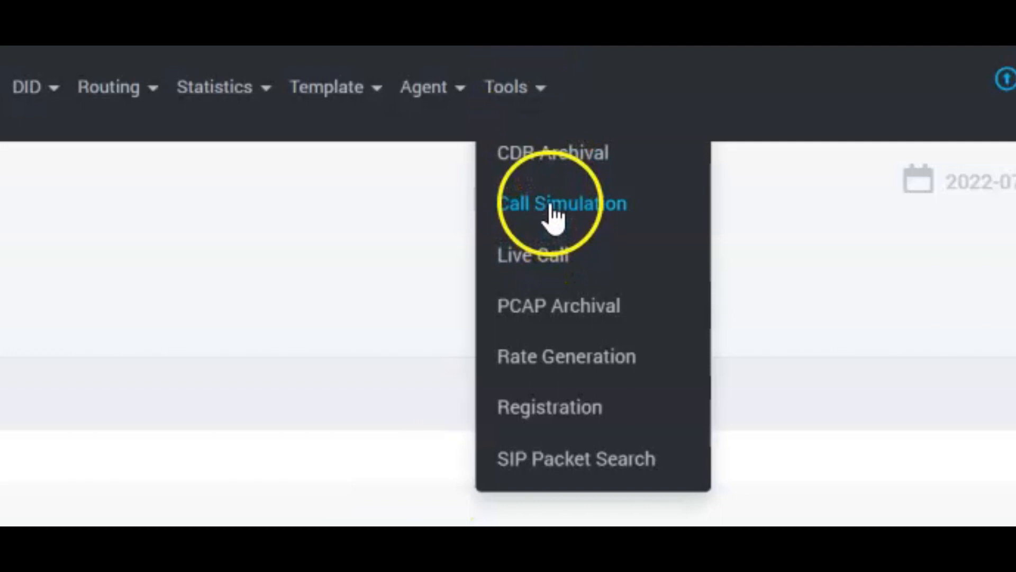
left_click(553, 209)
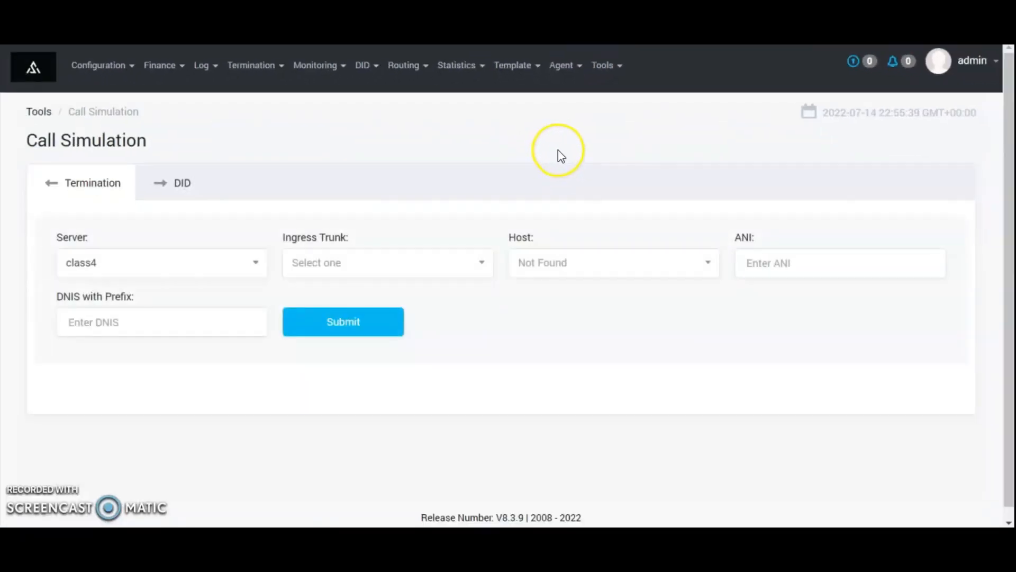
left_click(405, 265)
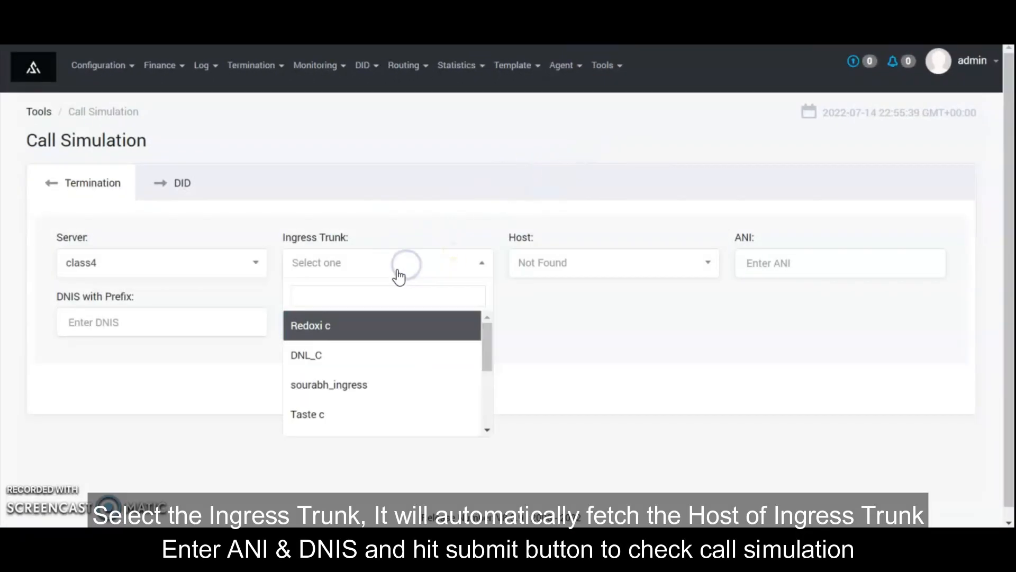
type("Time")
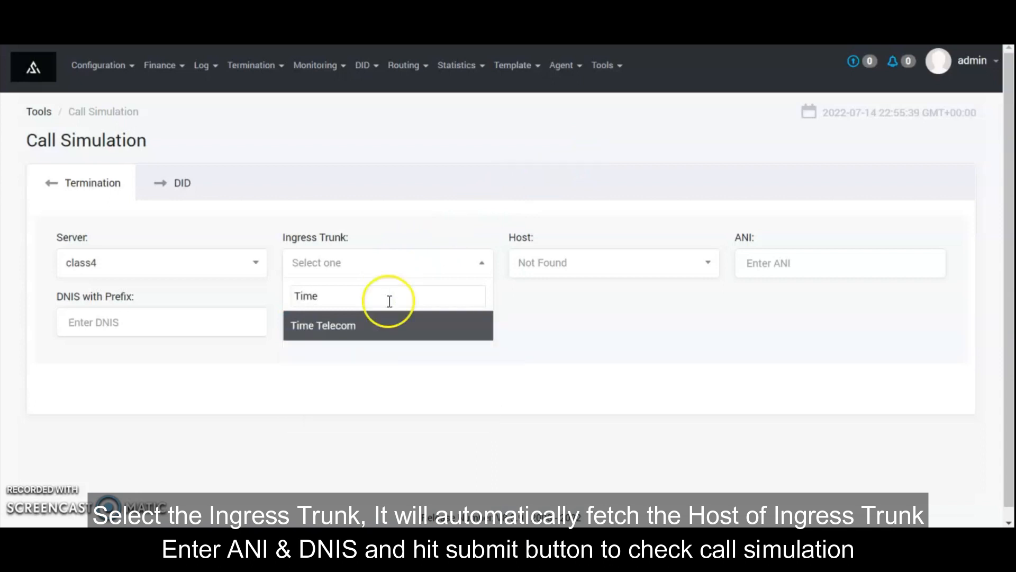
left_click(376, 328)
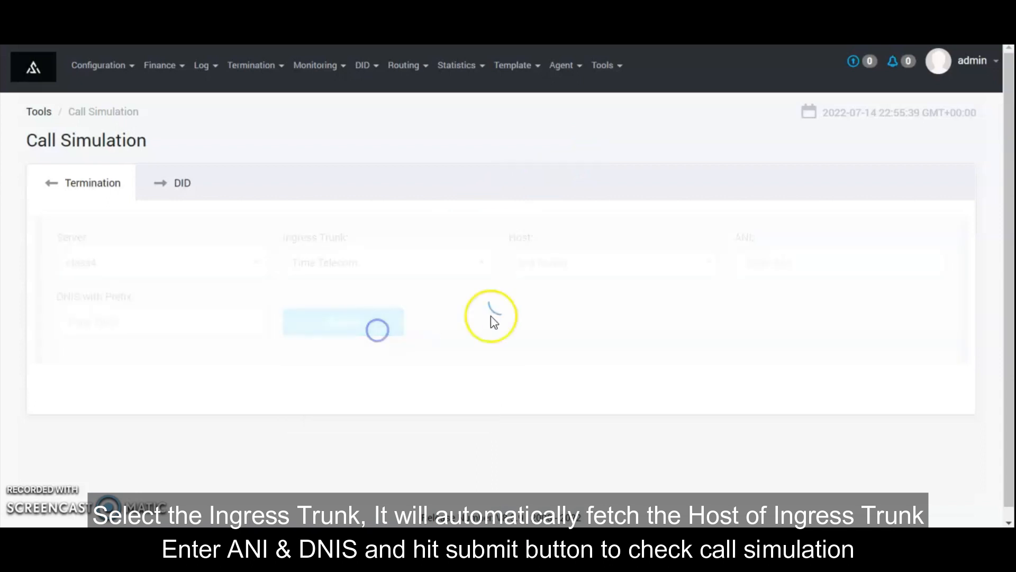
left_click(809, 267)
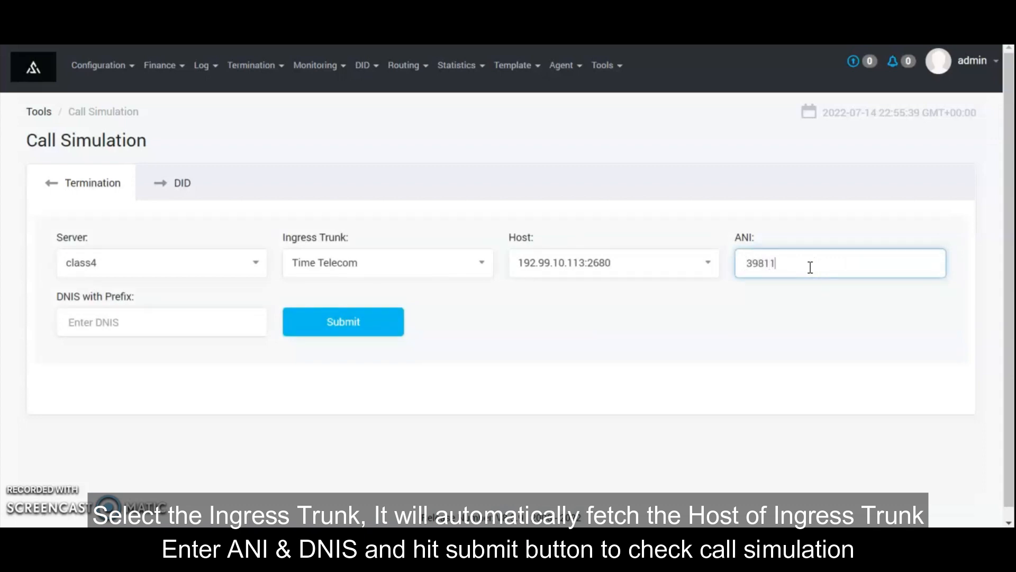
type("398115478")
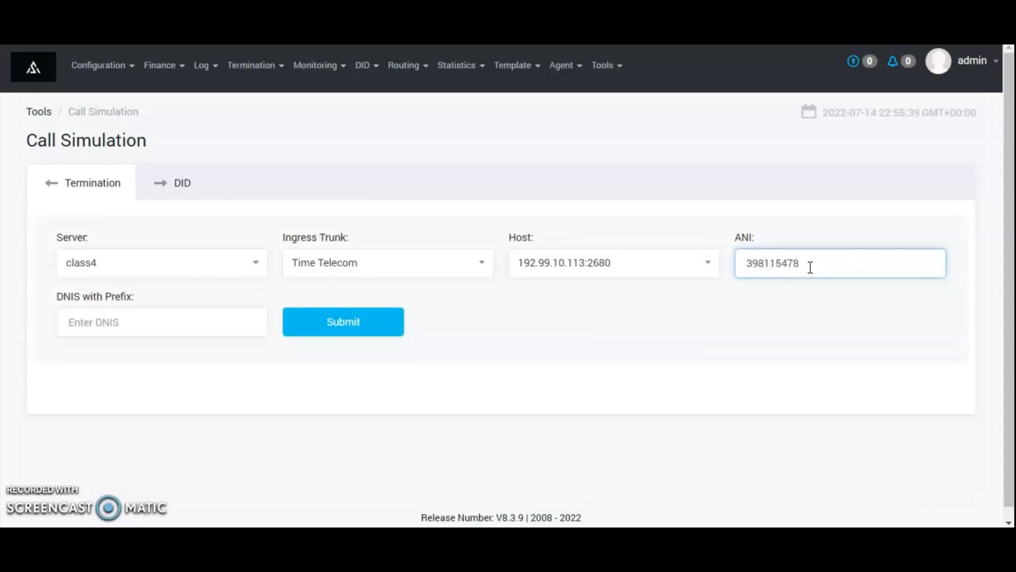
key("Tab")
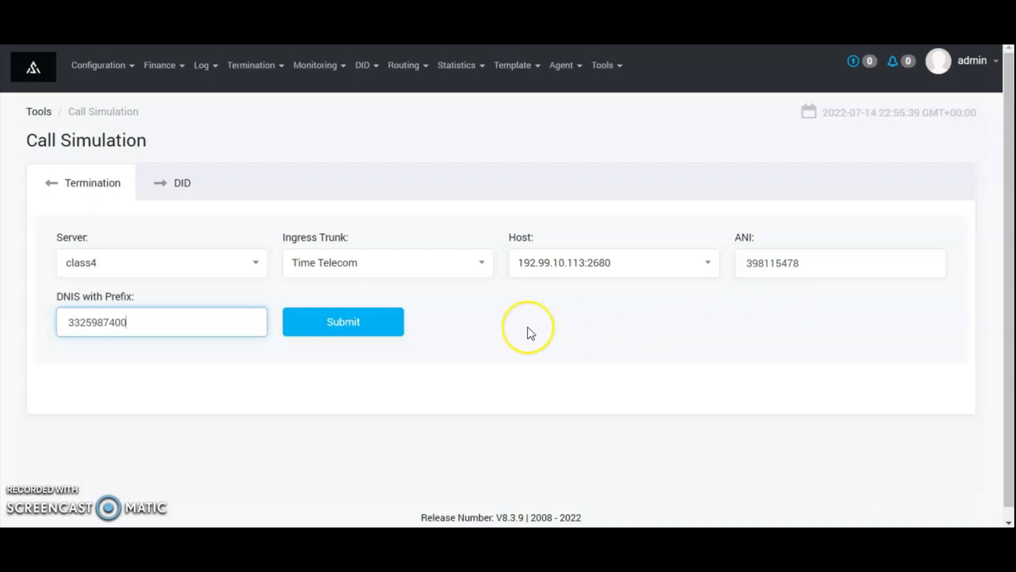
left_click(402, 329)
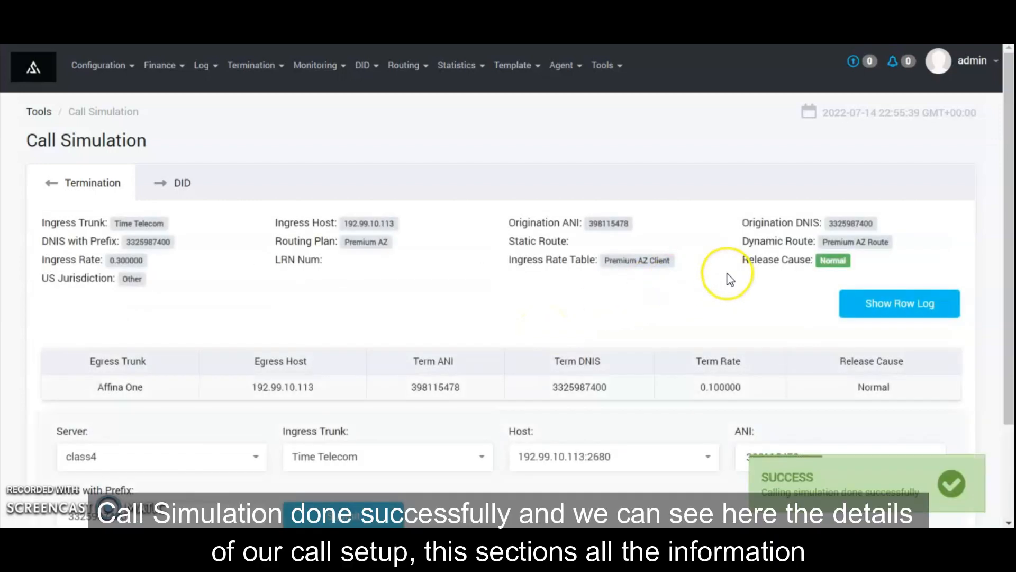
Check the simulation result: egress Affina One, rate 0.1, release cause Normal
left_click_drag(739, 258, 822, 265)
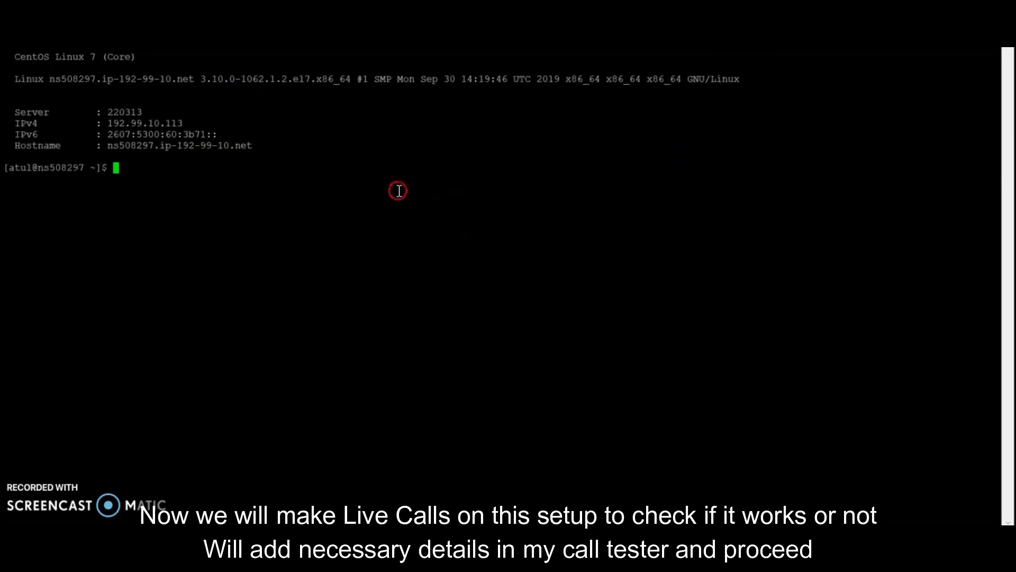
Run the pasted SIPp command against 94.23.45.147:5060 and review the call and 200-answer counters
right_click(398, 191)
key("Return")
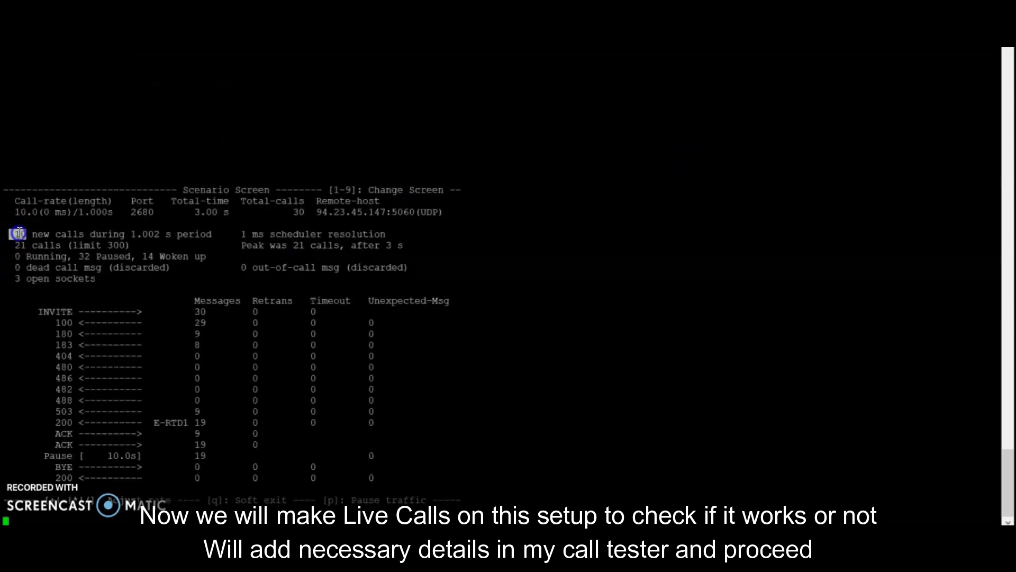
left_click_drag(180, 233, 198, 251)
left_click_drag(45, 427, 92, 425)
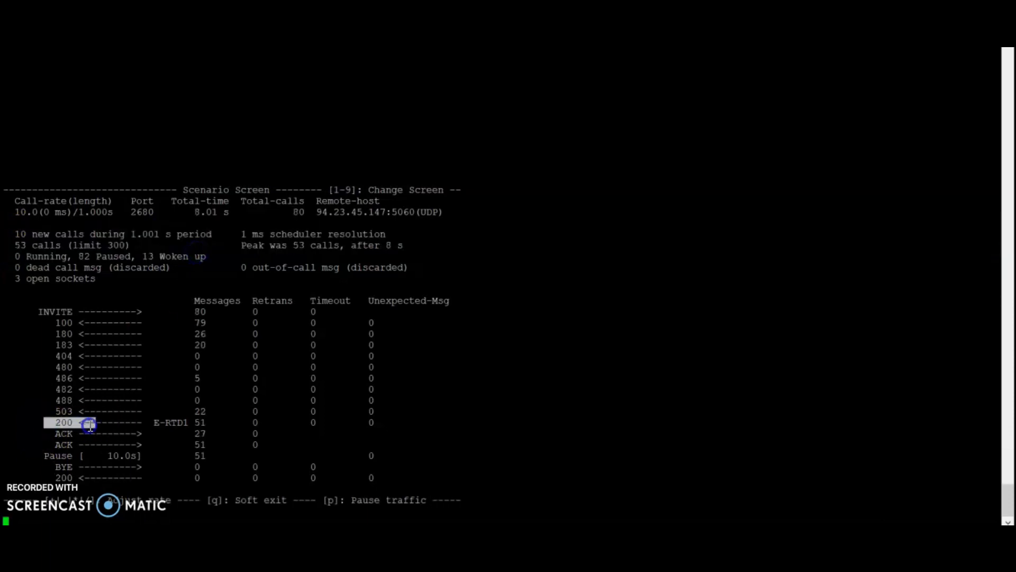
mouse_move(704, 536)
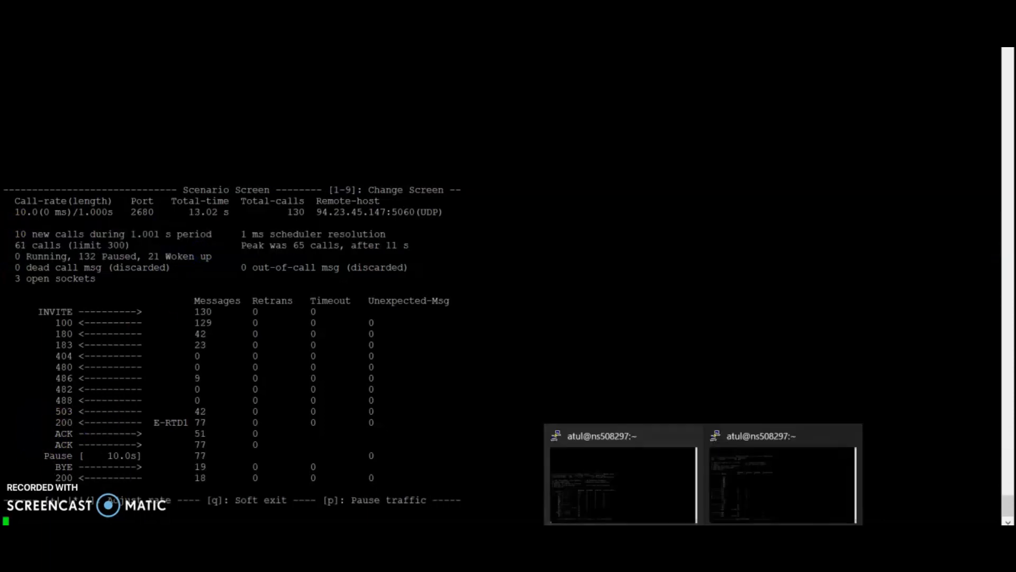
left_click(643, 516)
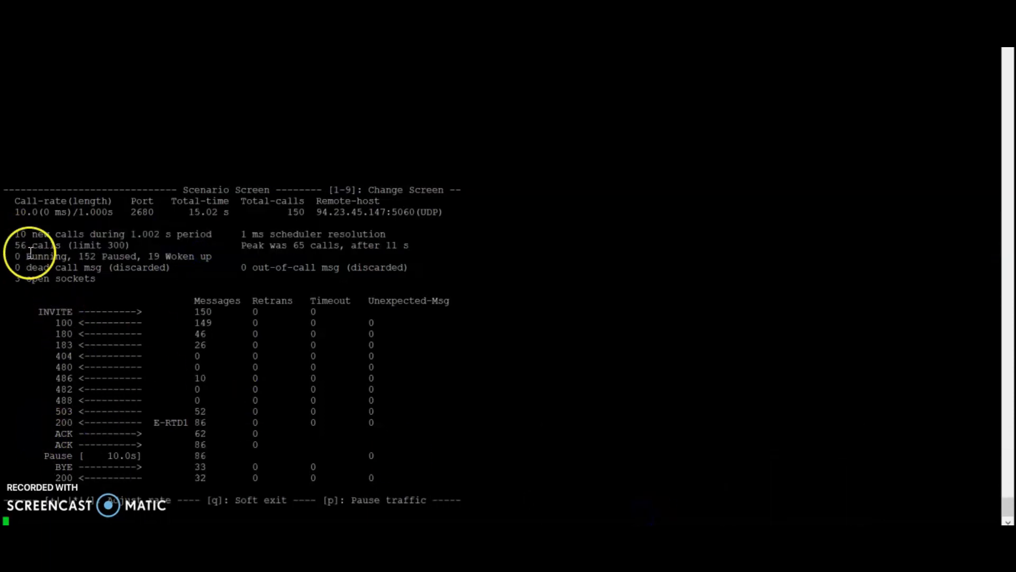
left_click_drag(9, 242, 80, 240)
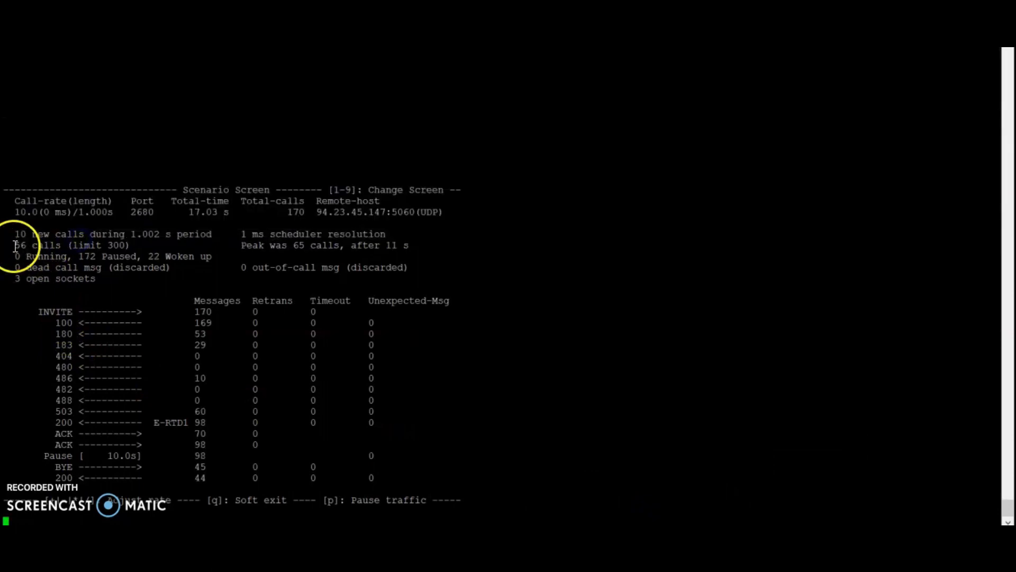
left_click_drag(15, 246, 159, 264)
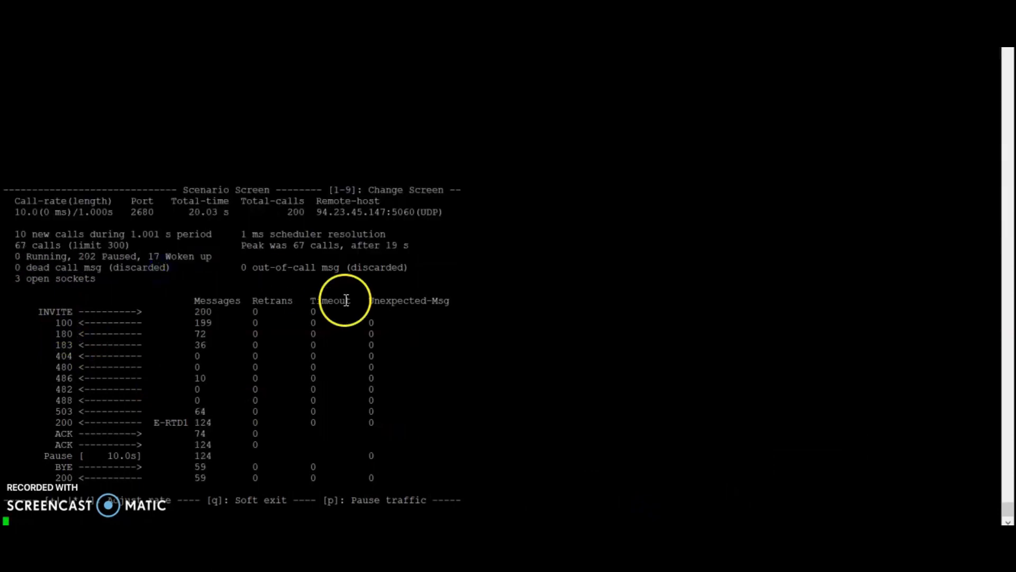
left_click_drag(346, 300, 377, 311)
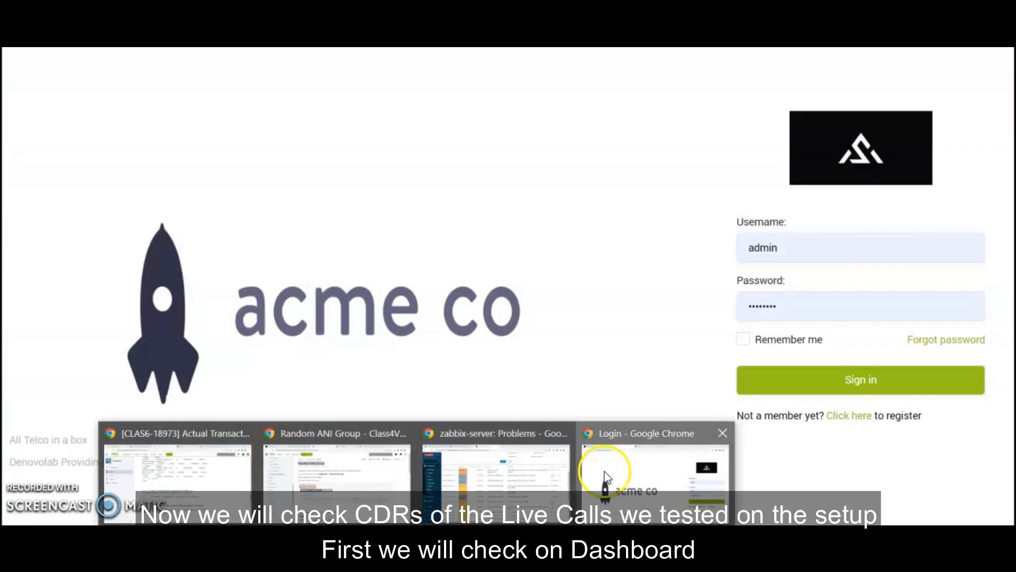
Return to the softswitch portal and open the Statistics termination dashboard
left_click(604, 469)
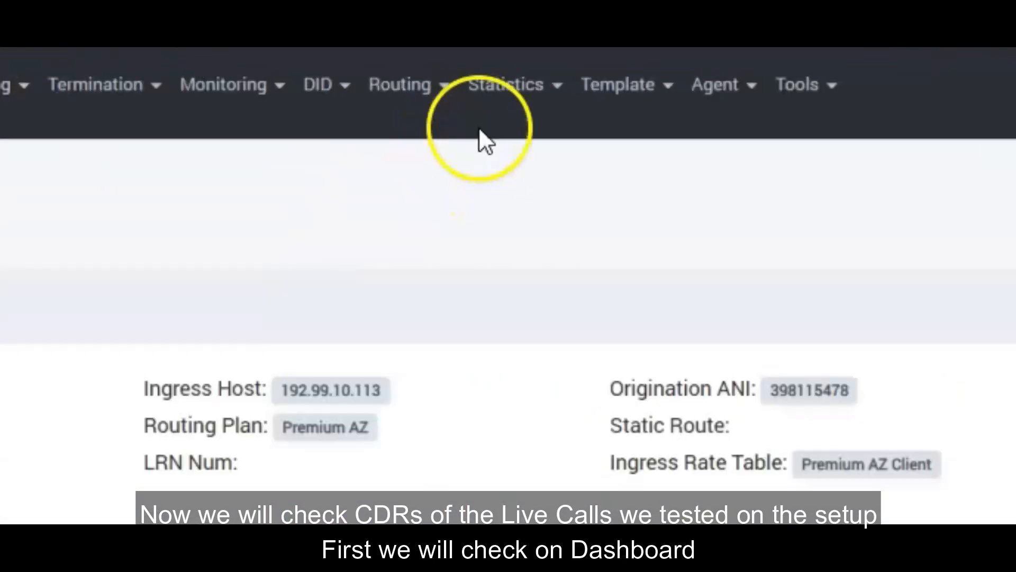
left_click(506, 85)
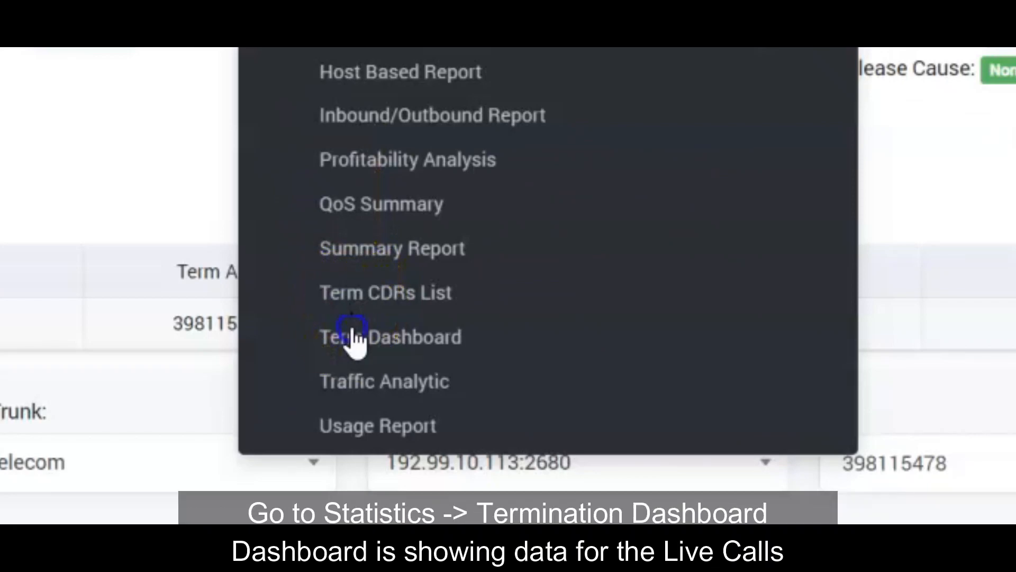
left_click(503, 389)
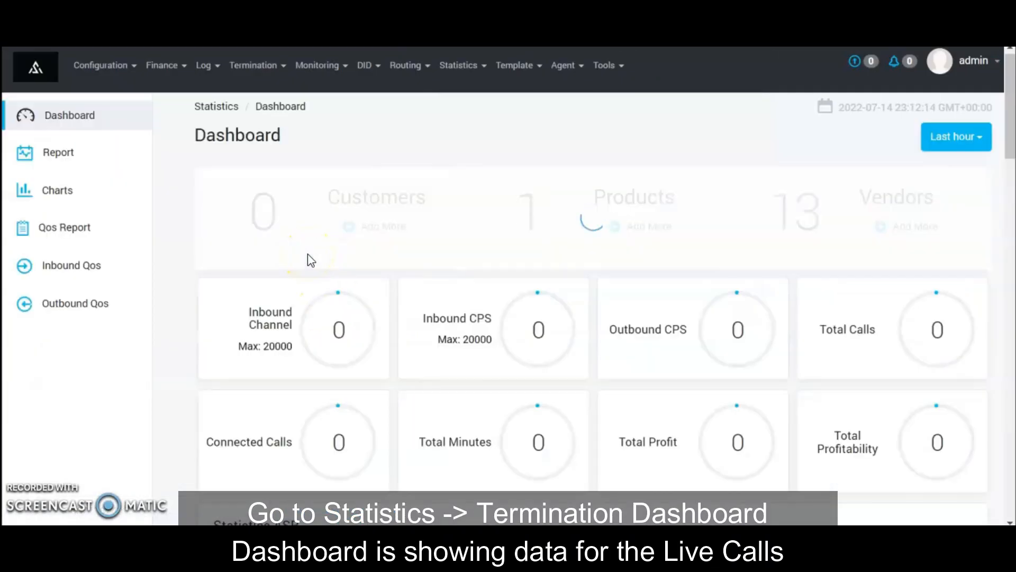
Read the dashboard graph peaks: Time Telecom at 63 connected calls and 64 ingress channels
scroll(310, 260, "down", 3)
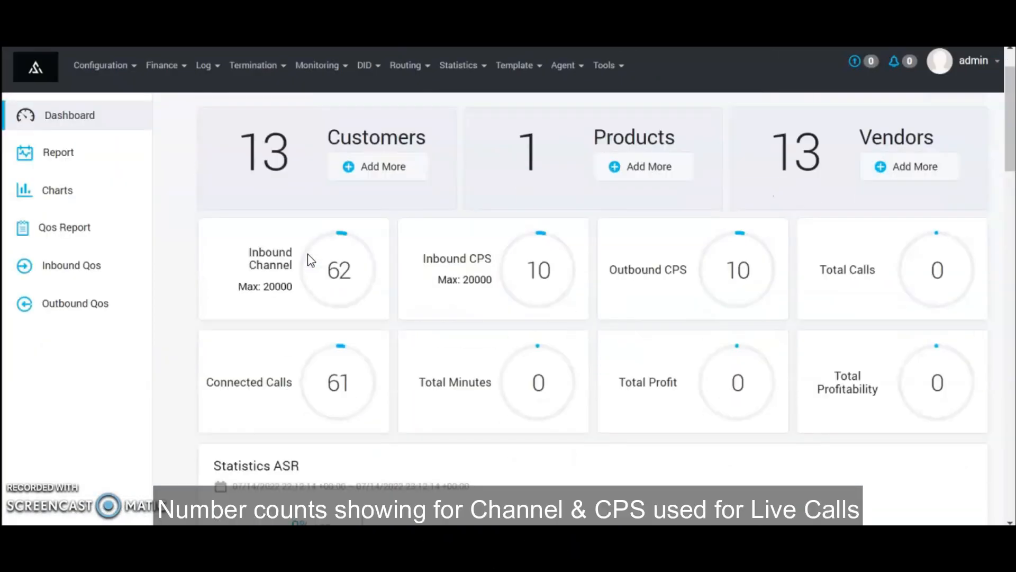
scroll(311, 260, "up", 2)
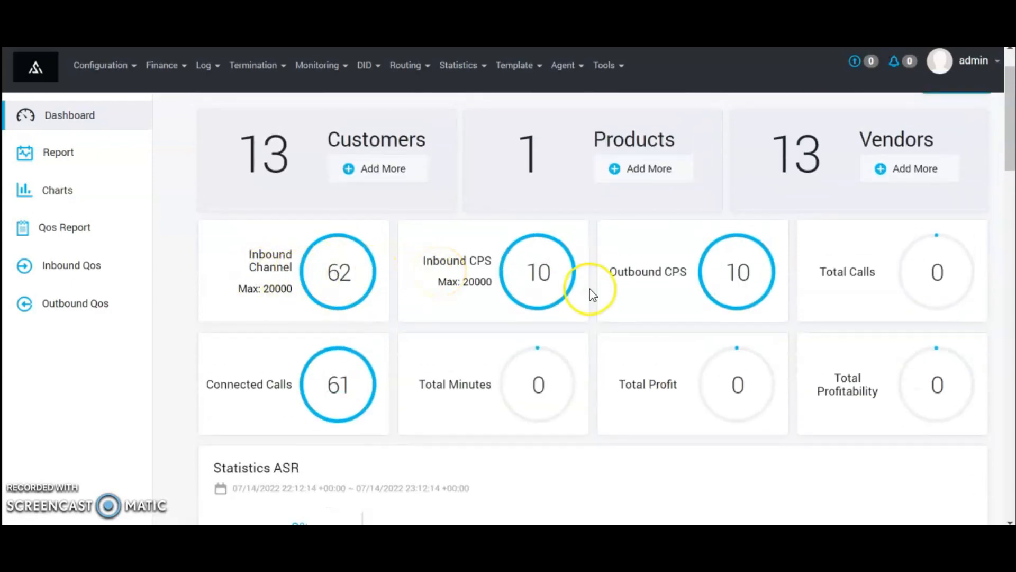
scroll(592, 292, "down", 10)
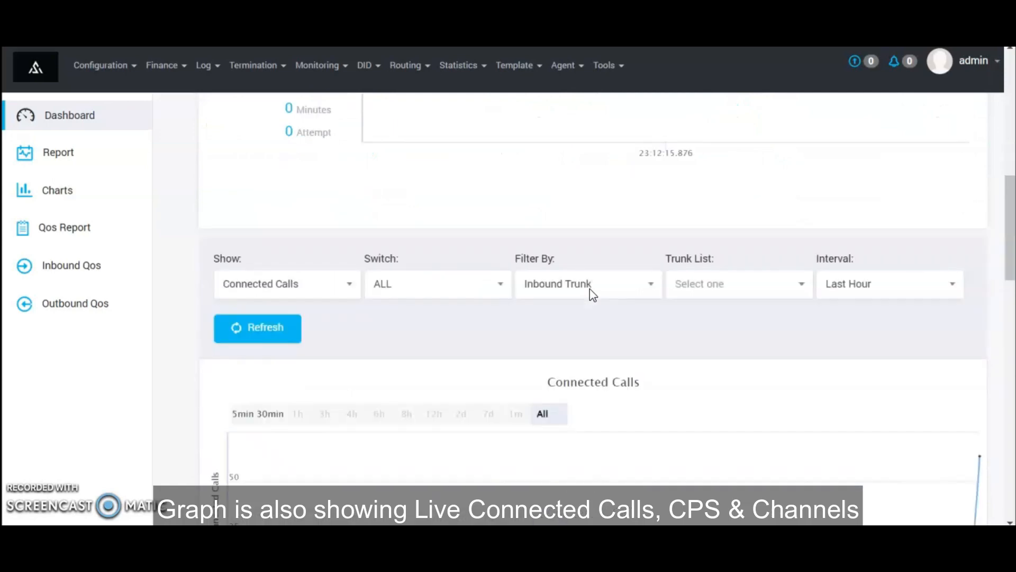
scroll(590, 288, "down", 3)
mouse_move(951, 394)
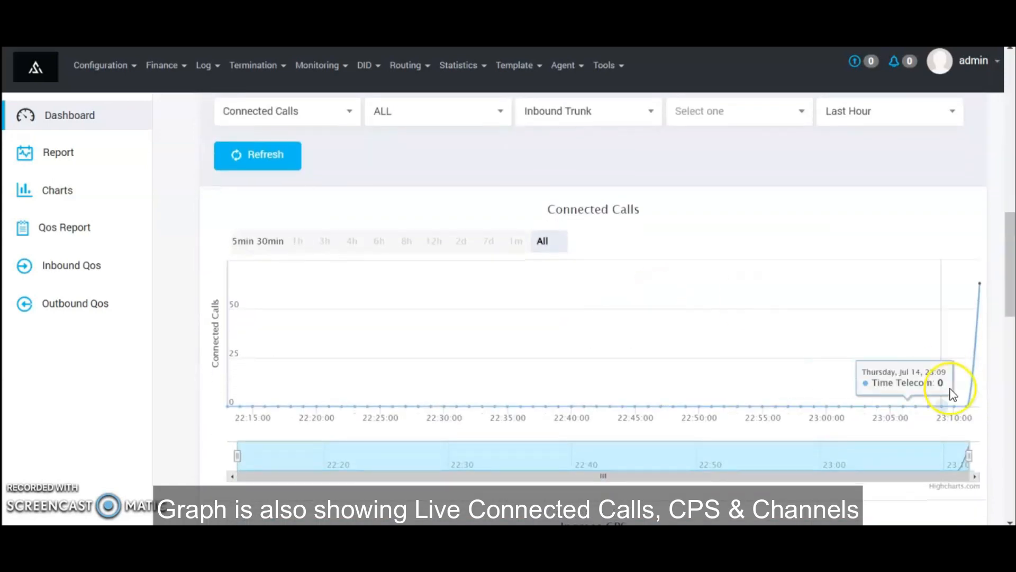
mouse_move(982, 329)
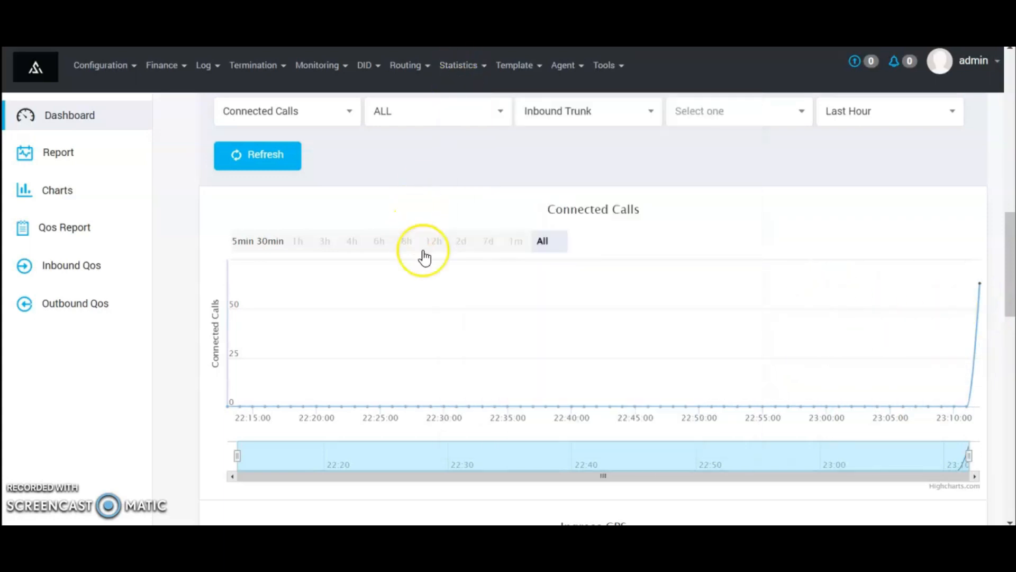
scroll(421, 256, "down", 5)
scroll(579, 311, "down", 1)
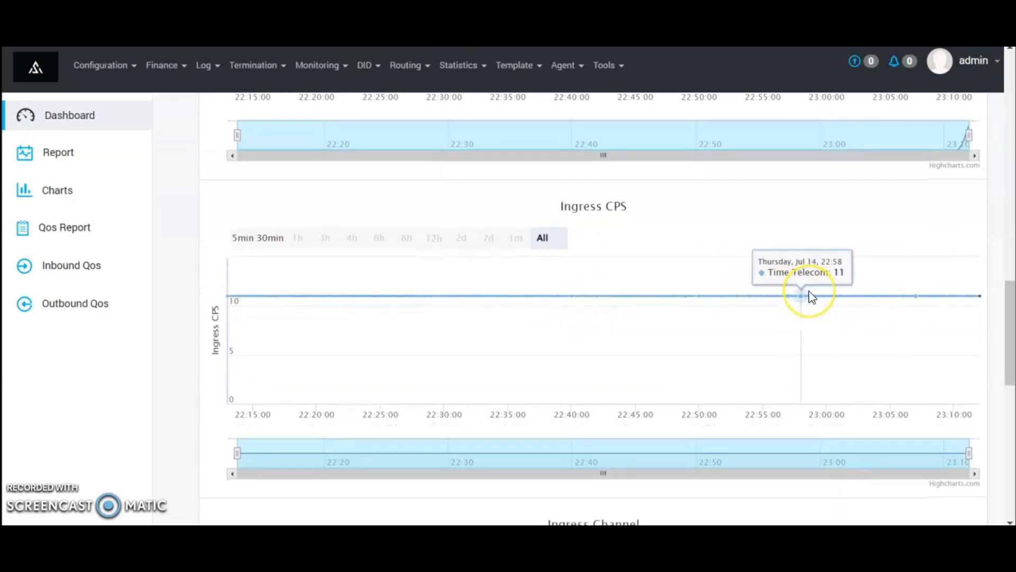
scroll(810, 296, "down", 5)
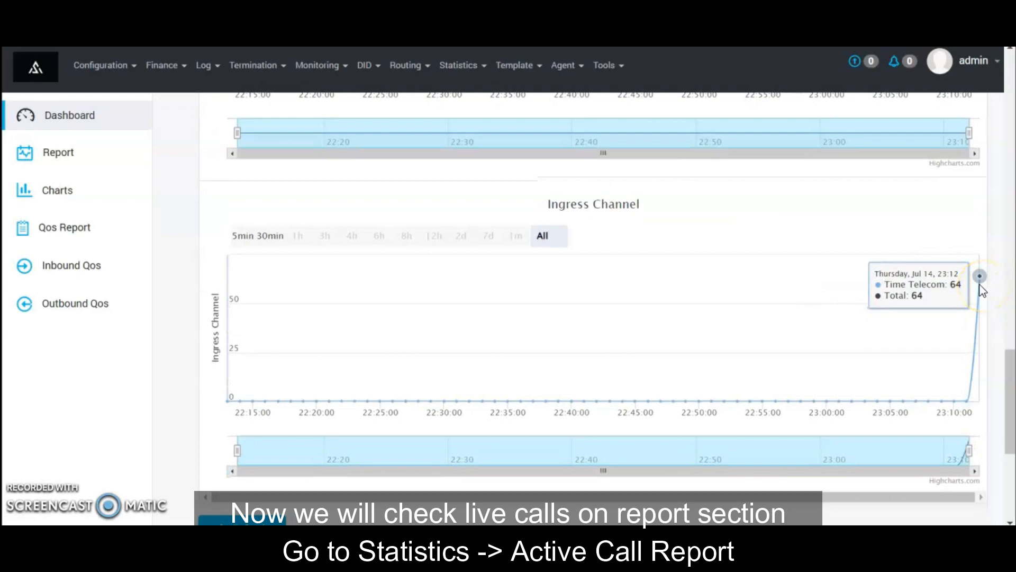
scroll(980, 288, "up", 10)
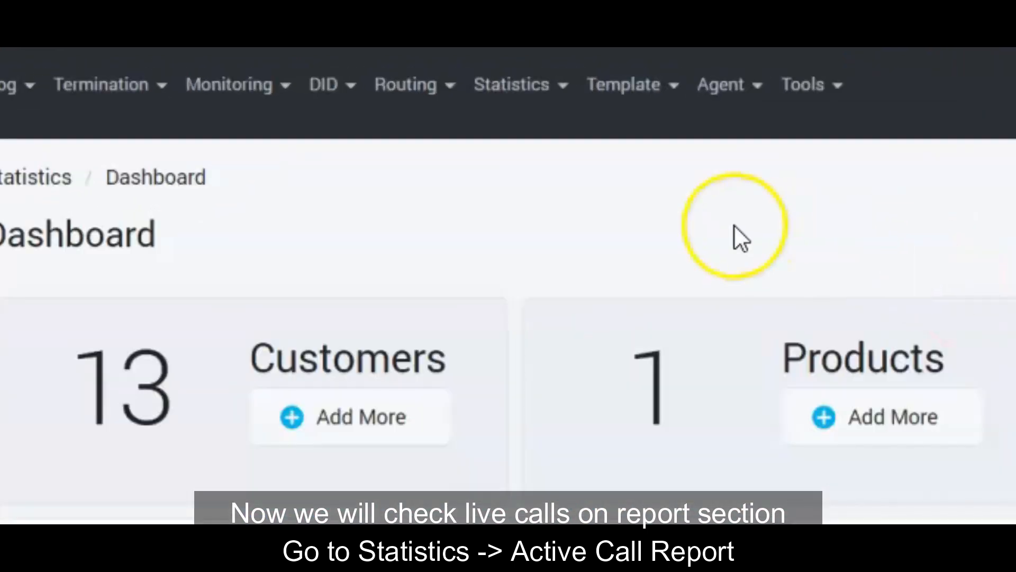
Run the Statistics Active Call Report with Time Telecom as the inbound customer
left_click(555, 90)
left_click(603, 201)
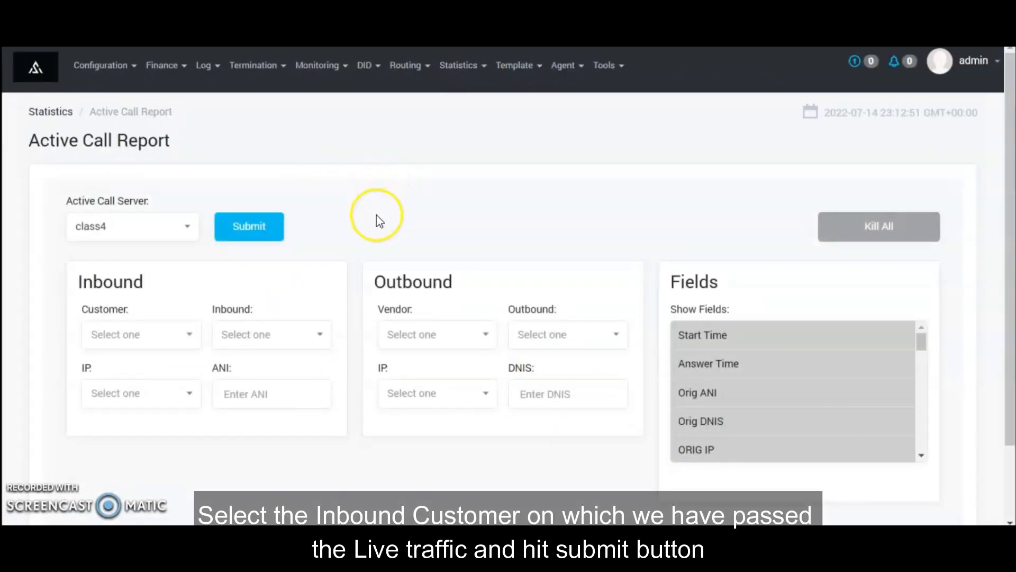
left_click(146, 335)
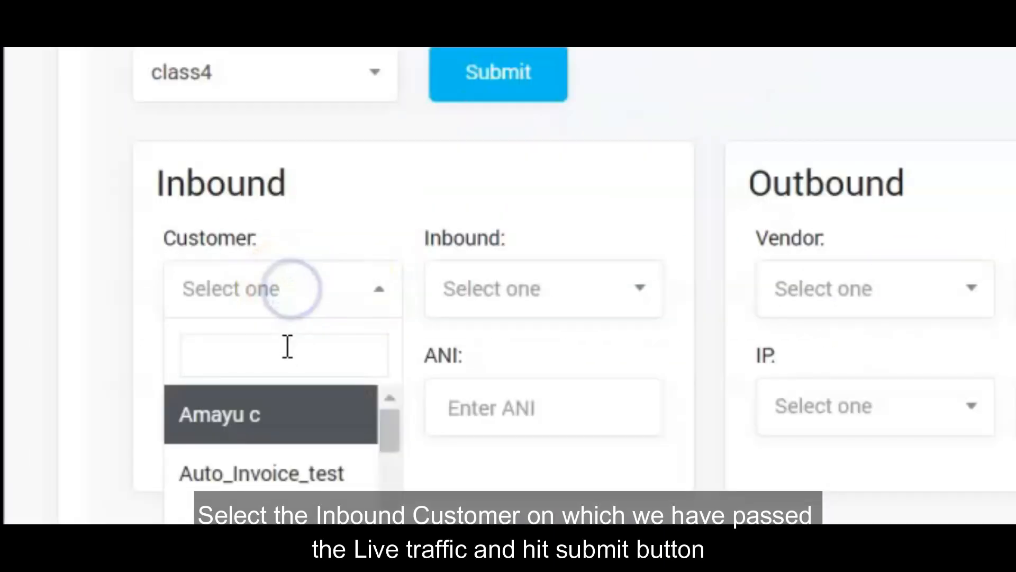
left_click(286, 346)
type("time")
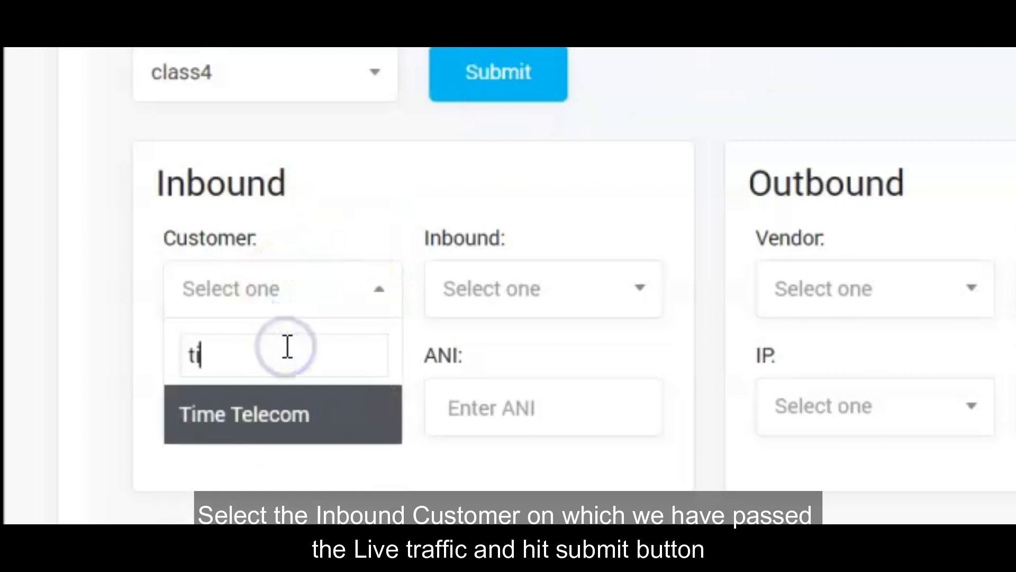
key("Return")
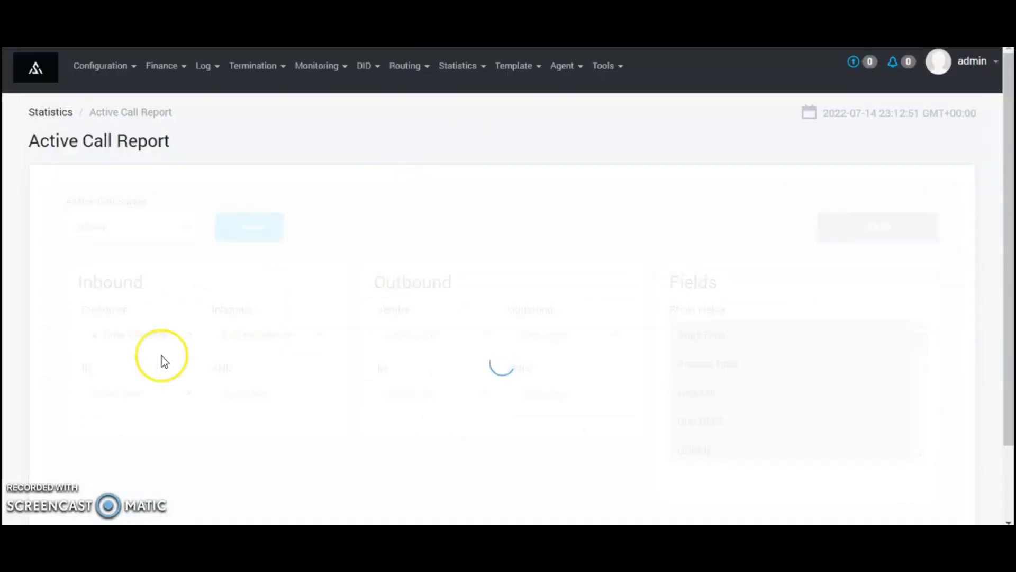
left_click(239, 228)
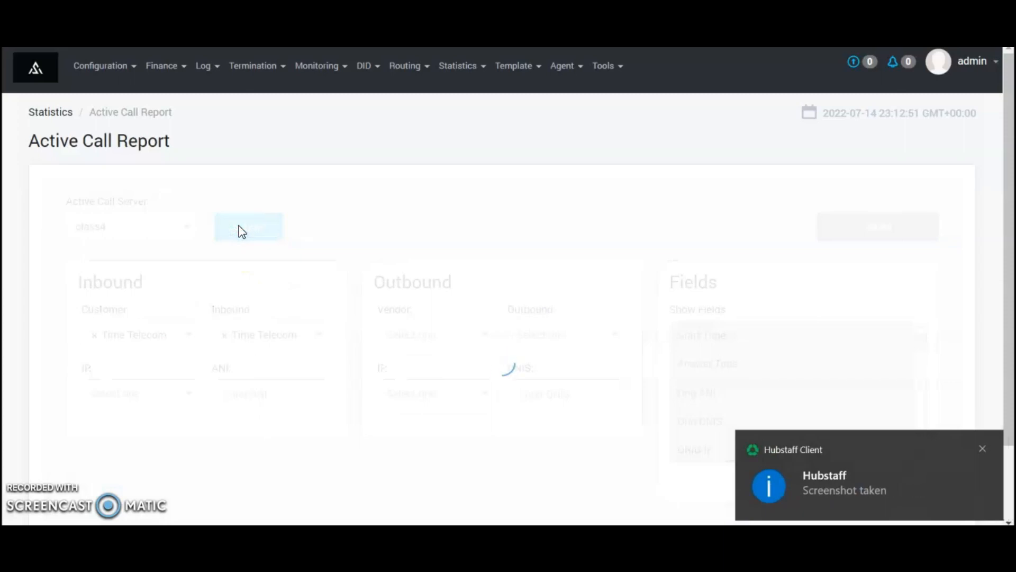
scroll(501, 282, "down", 3)
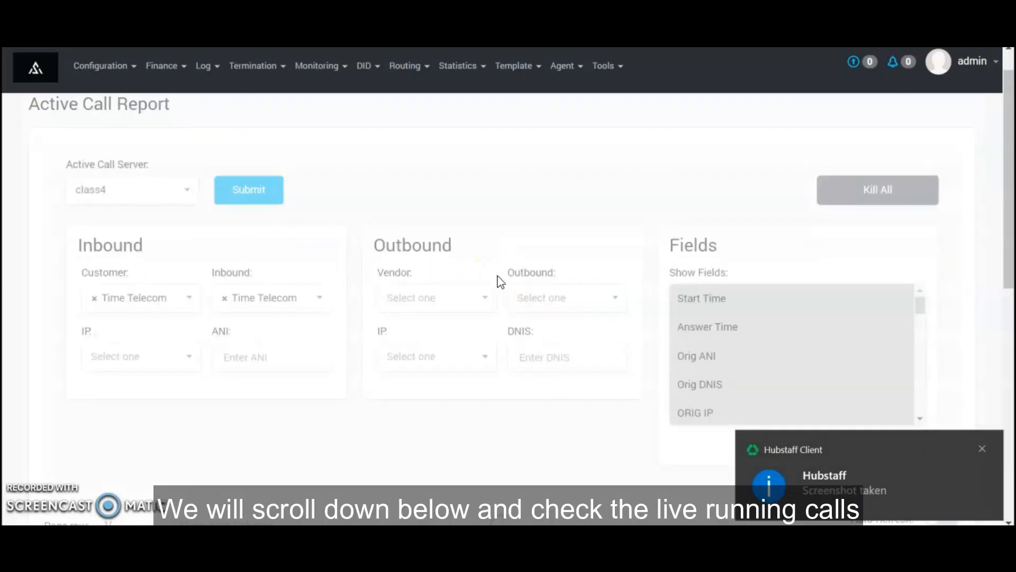
scroll(500, 281, "down", 5)
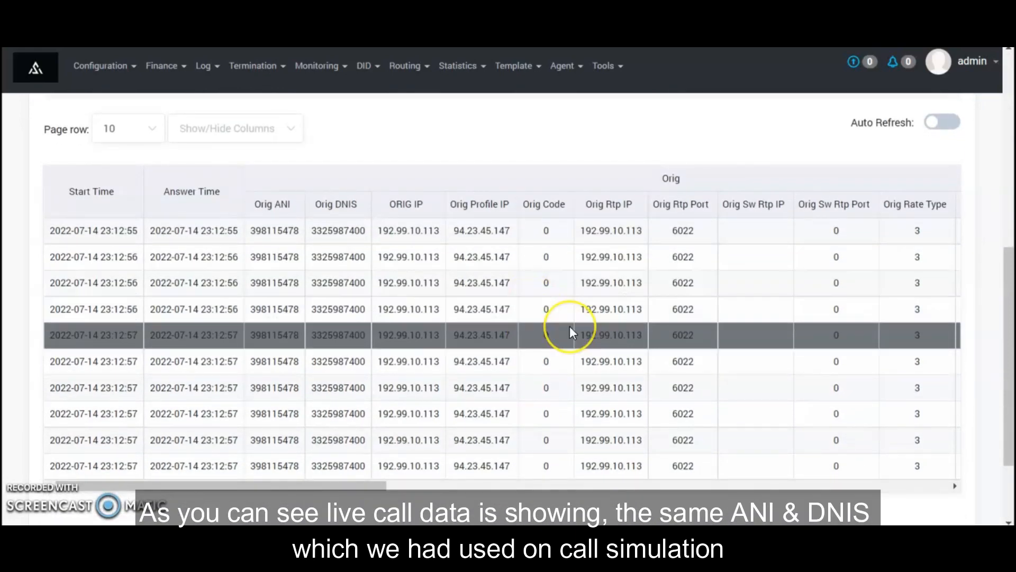
scroll(570, 329, "right", 1)
scroll(570, 328, "left", 1)
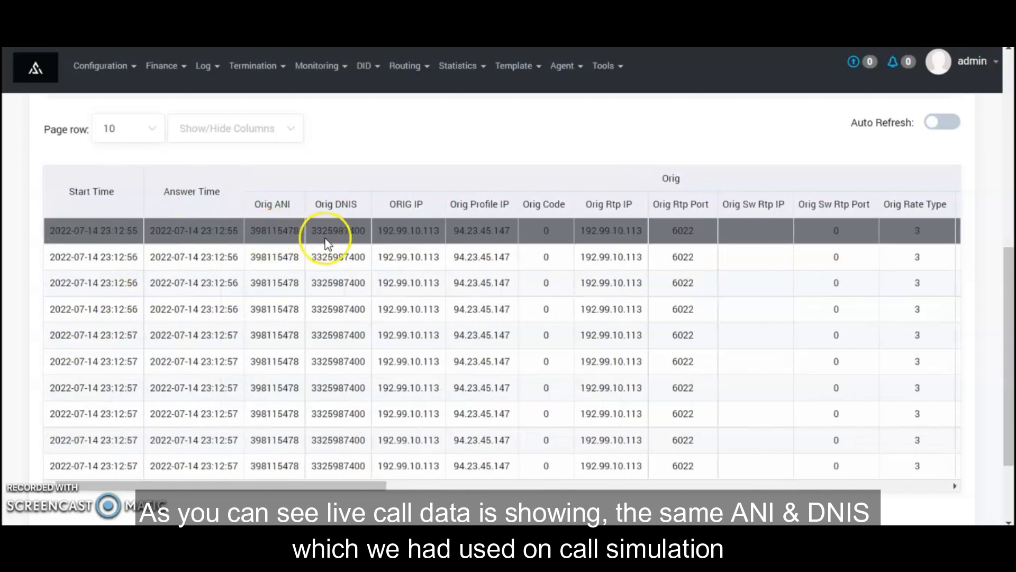
scroll(327, 243, "right", 10)
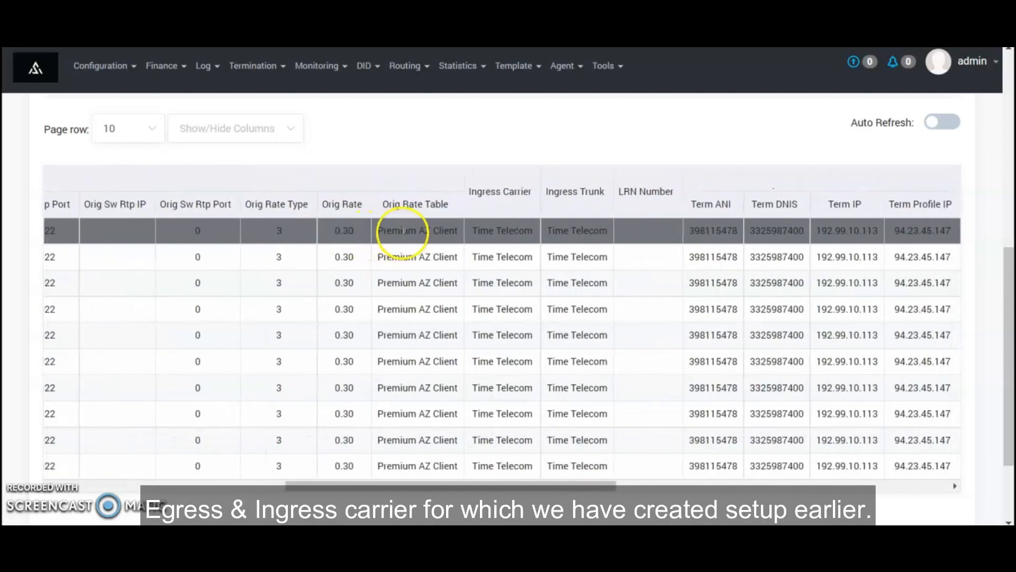
scroll(432, 233, "left", 8)
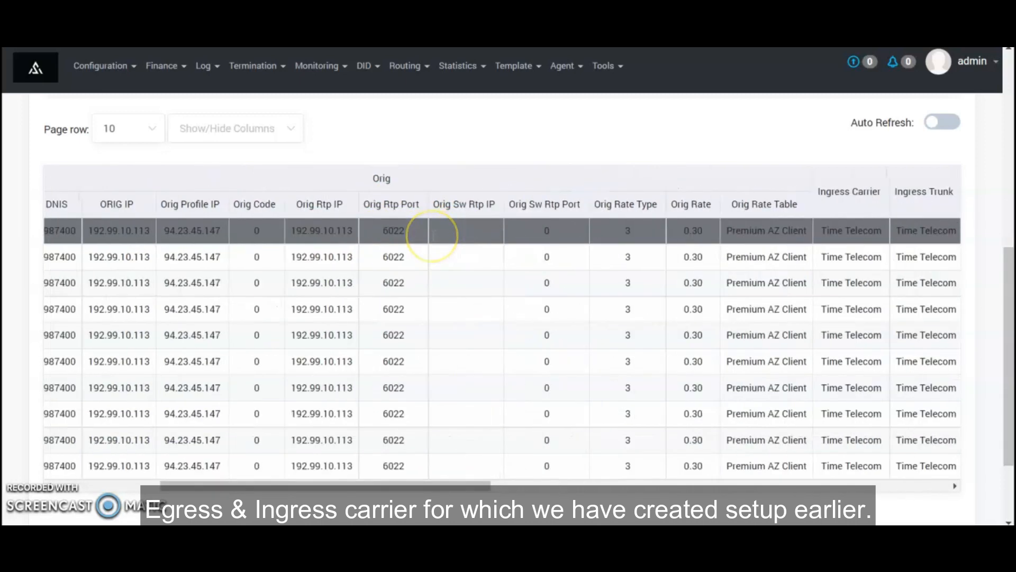
scroll(432, 233, "right", 10)
scroll(432, 233, "right", 11)
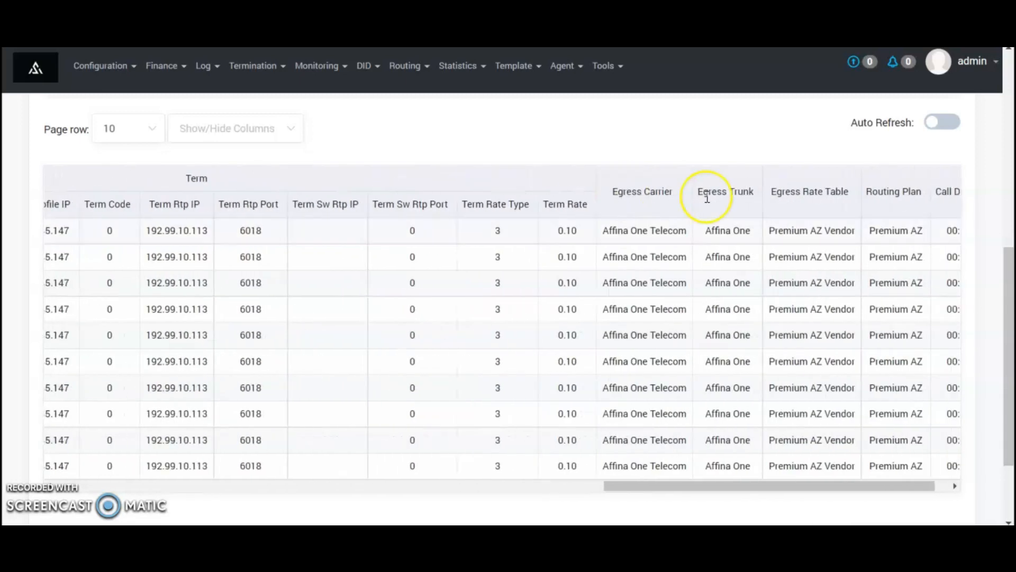
scroll(650, 231, "right", 1)
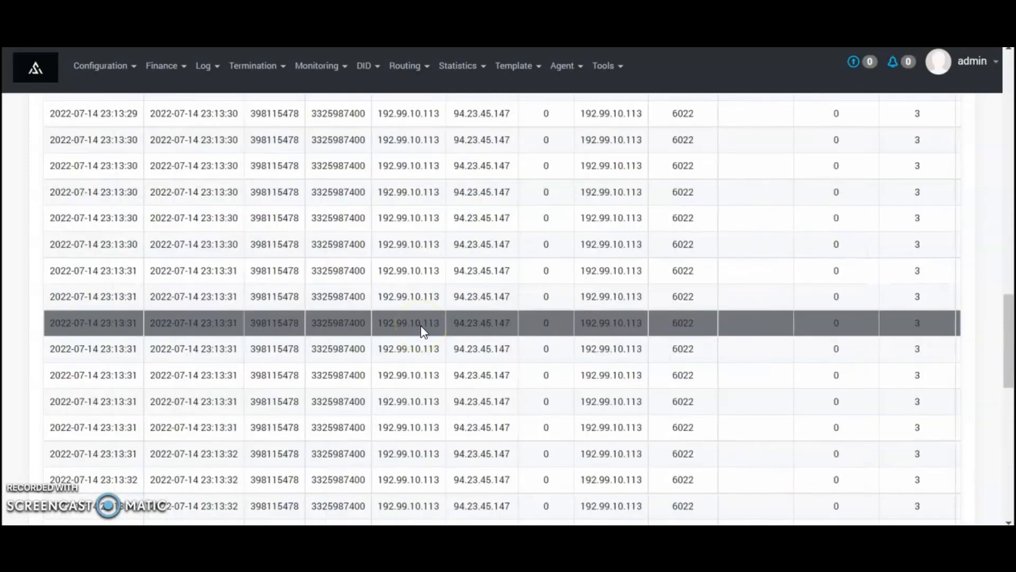
scroll(422, 325, "up", 10)
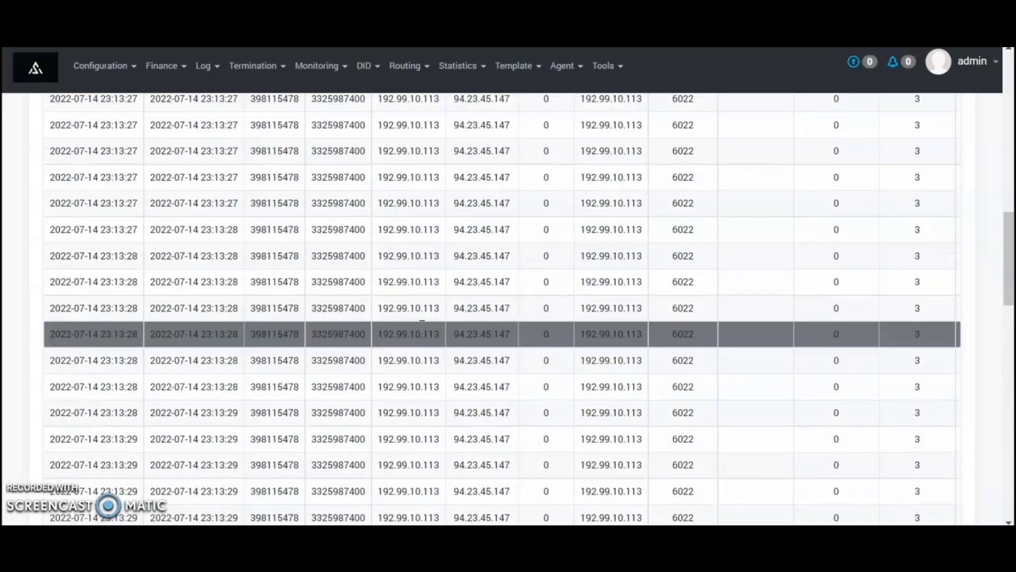
scroll(422, 326, "up", 3)
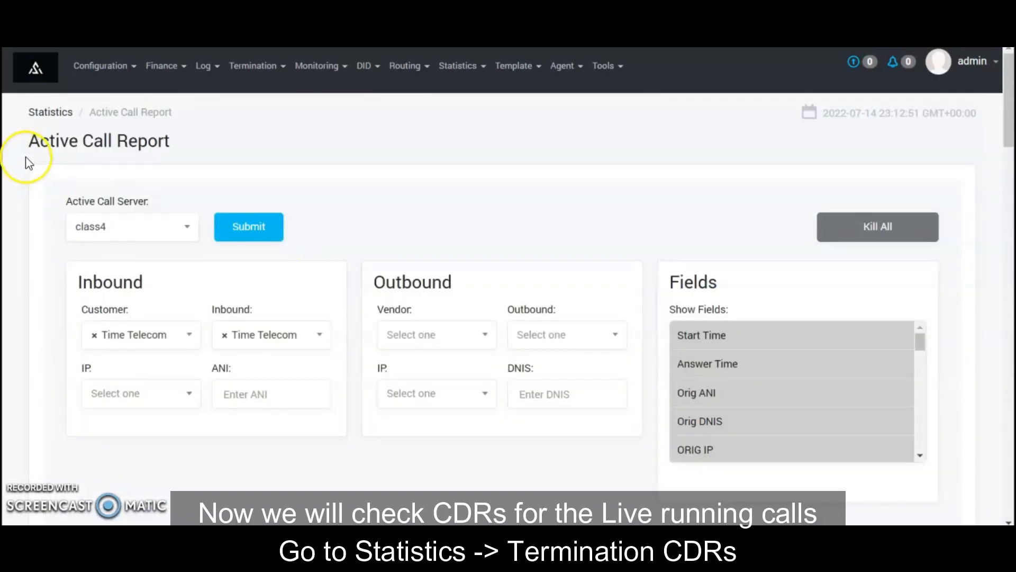
Go to Statistics > Term CDRs List, showing today's 2022-07-14 search period
left_click_drag(27, 142, 176, 140)
left_click(176, 141)
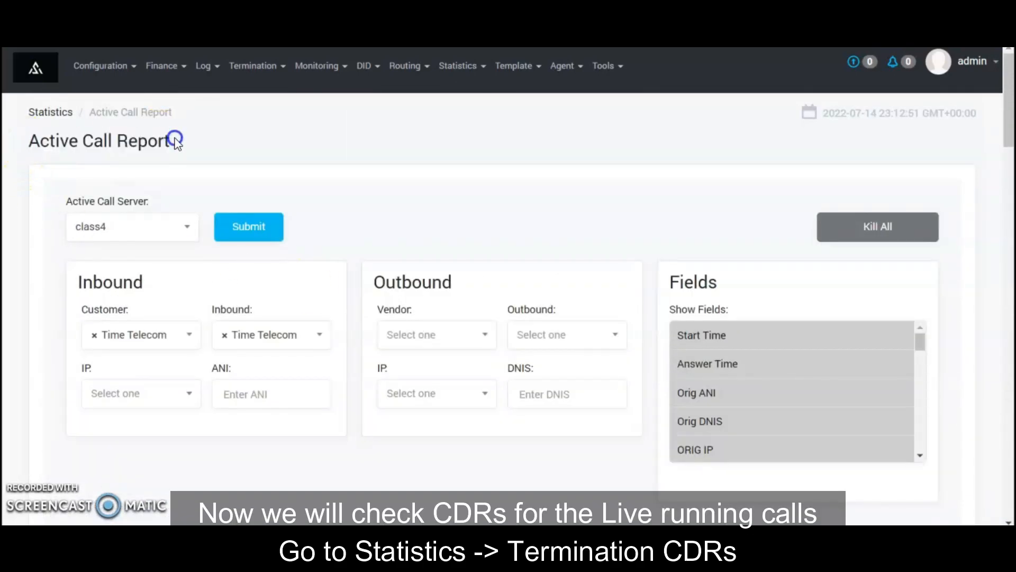
left_click(458, 65)
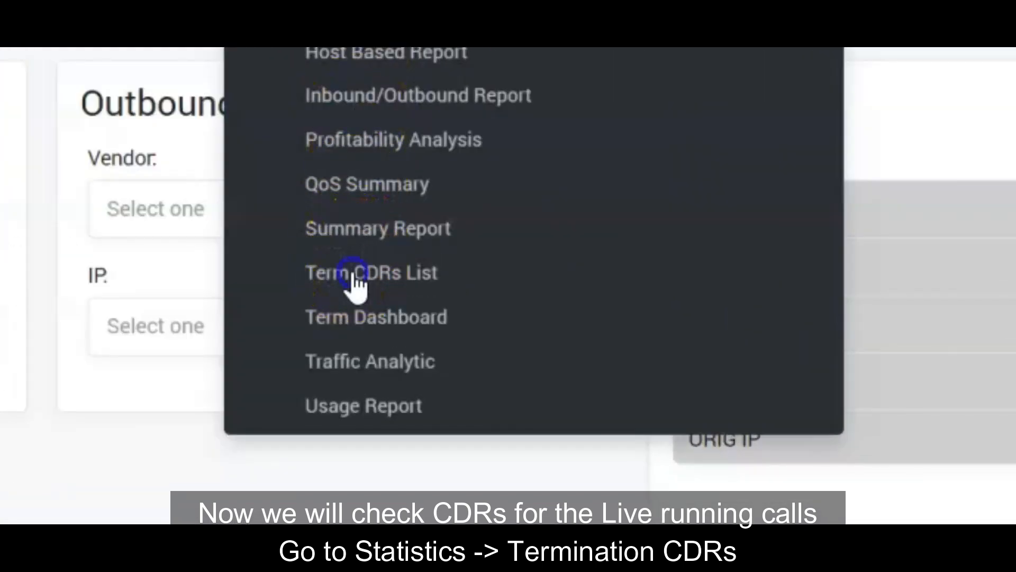
left_click(354, 281)
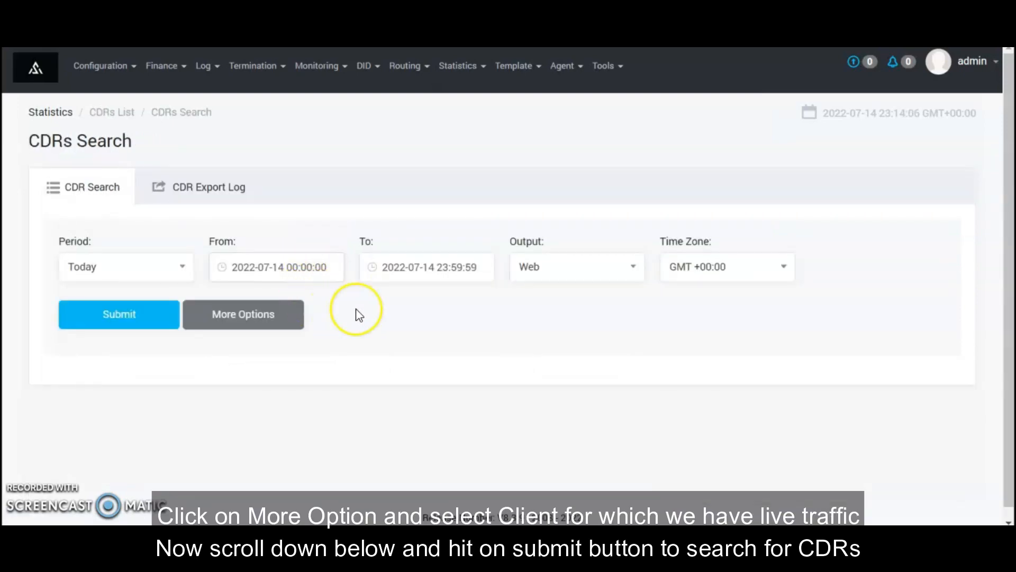
Expand the extra search filters and set the CDR customer filter to Time Telecom
left_click(276, 315)
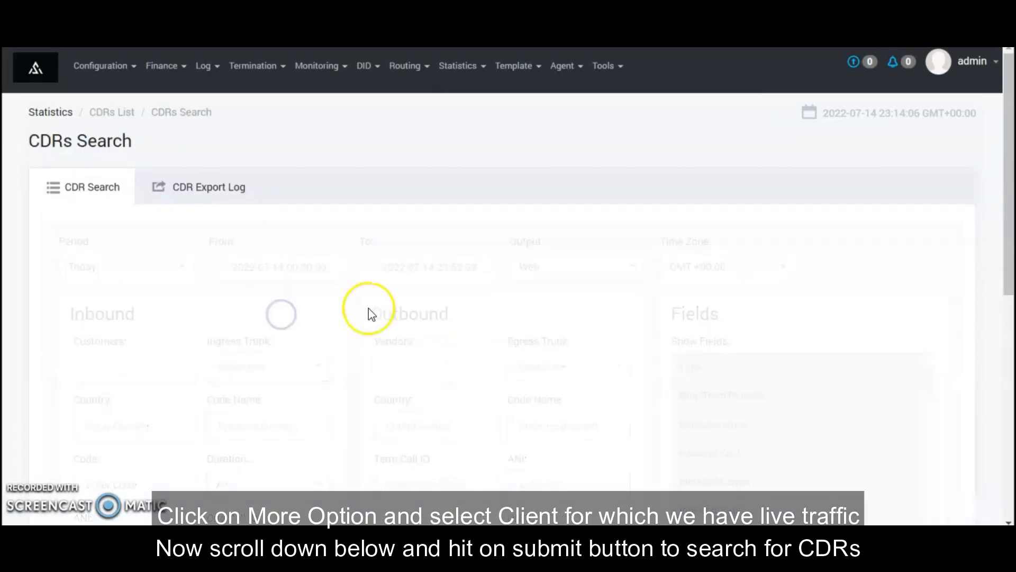
scroll(371, 313, "down", 2)
left_click(106, 299)
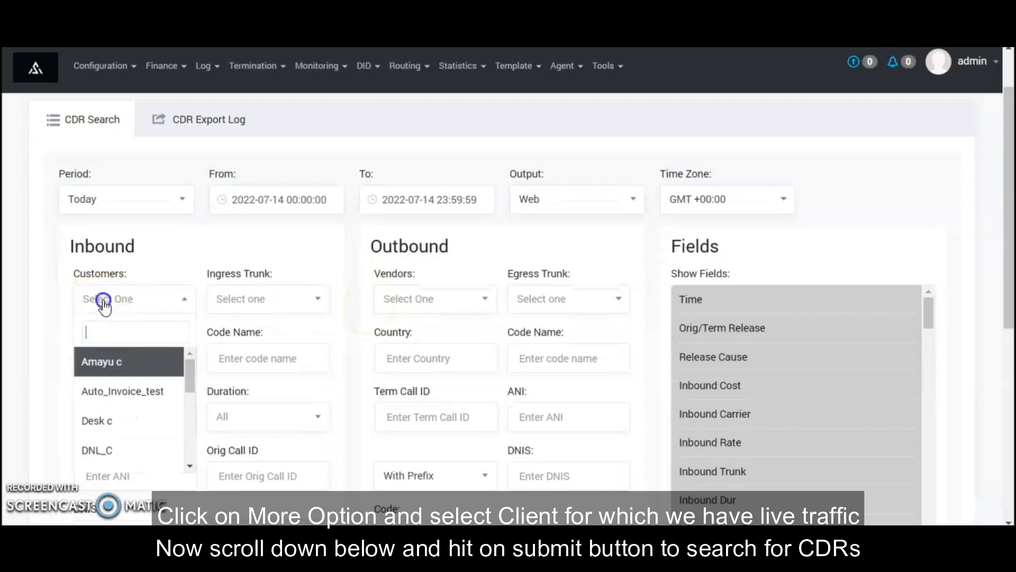
type("af")
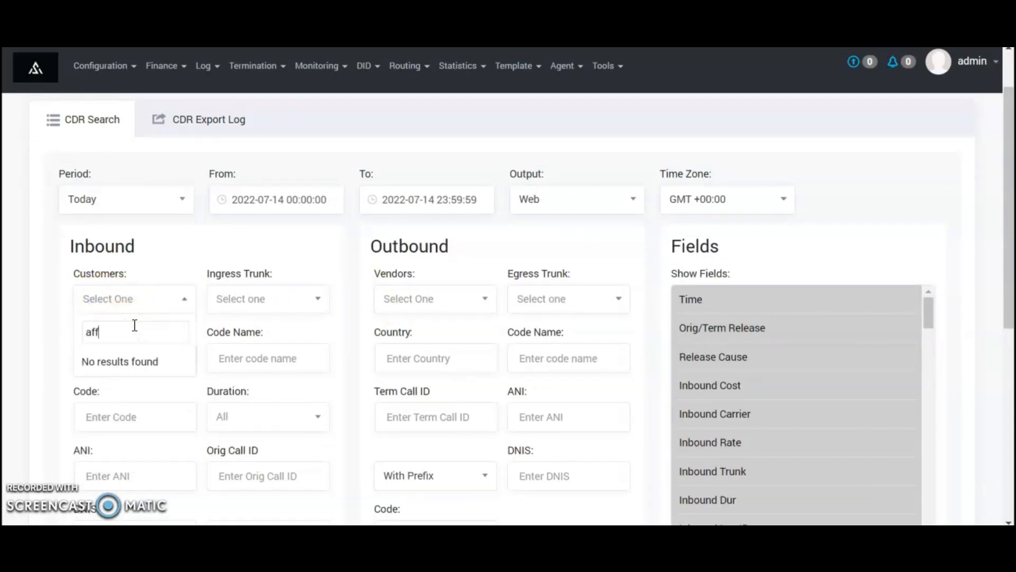
key("BackSpace")
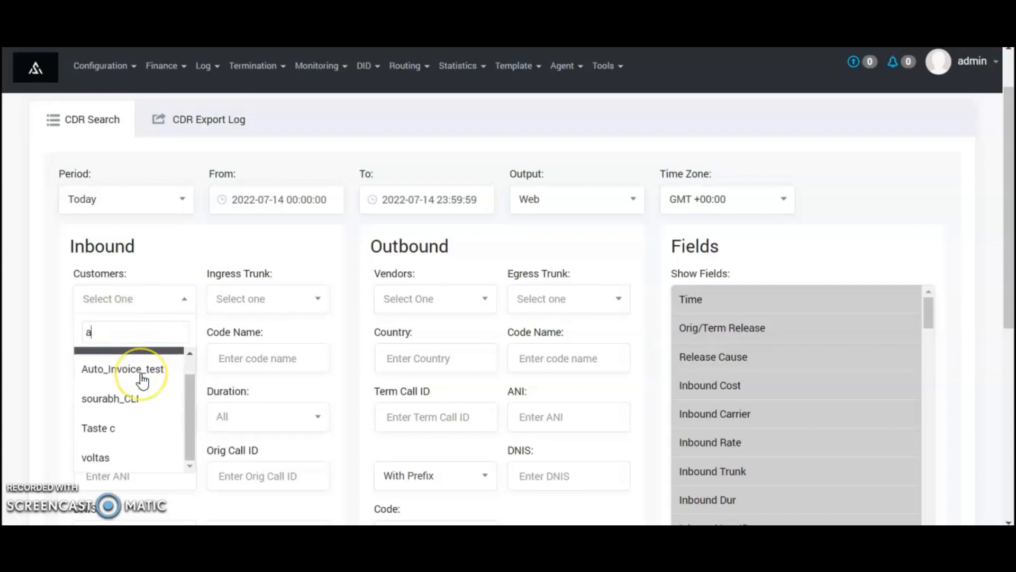
left_click(262, 302)
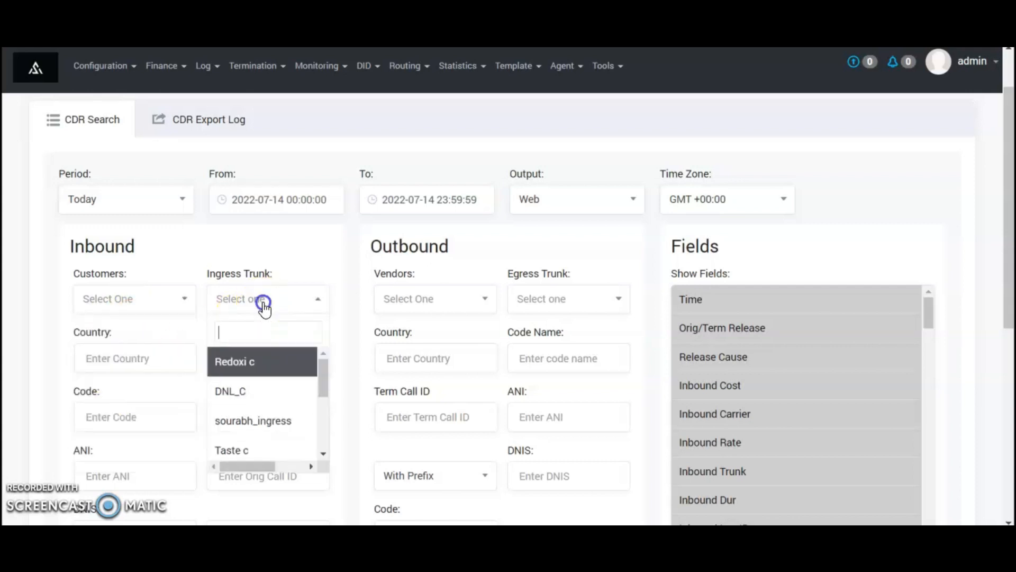
scroll(256, 390, "down", 5)
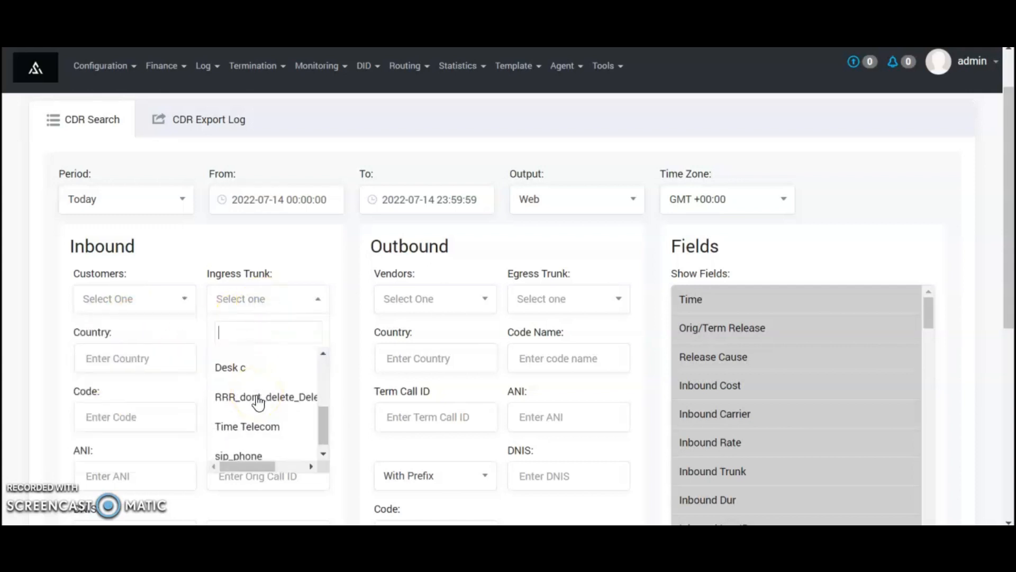
left_click(140, 290)
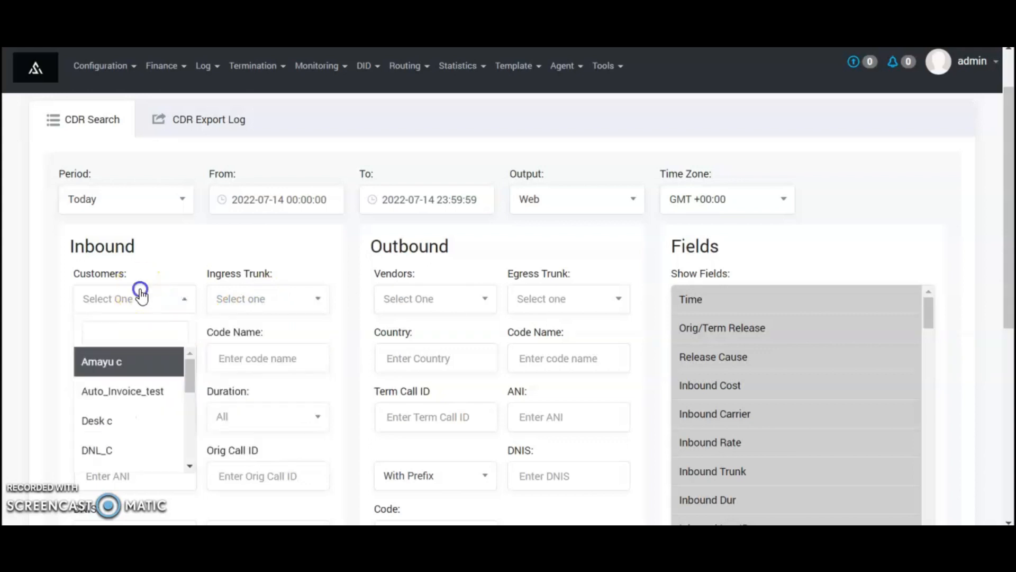
type("ti")
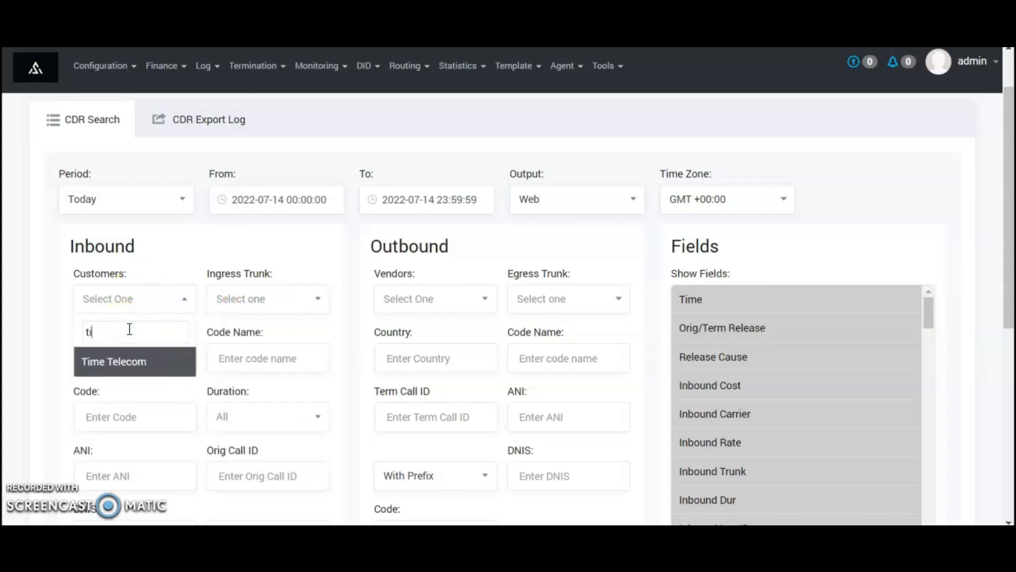
key("Return")
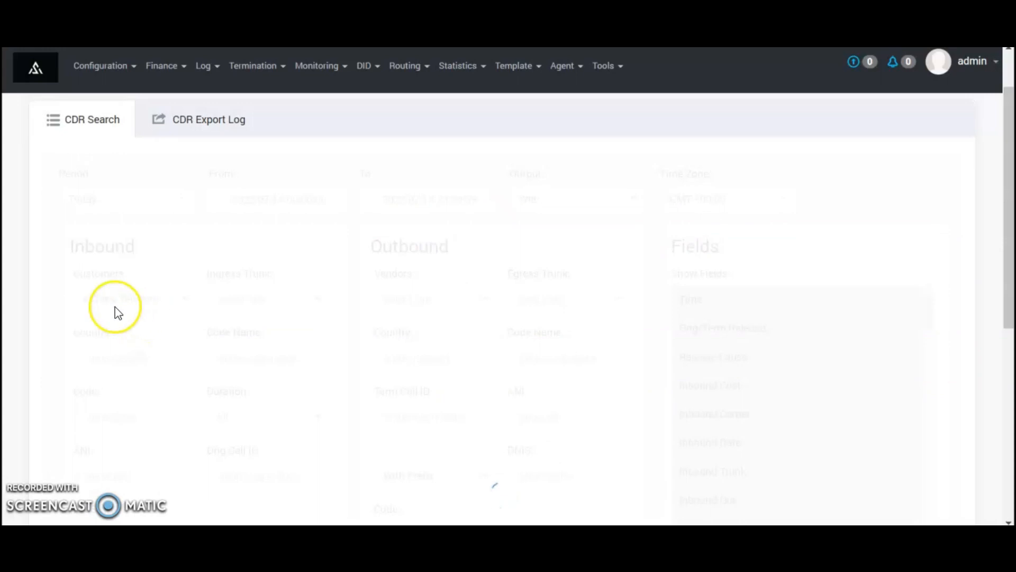
Clear the 403 Inbound Release Code value and submit the CDR search
scroll(115, 310, "down", 1)
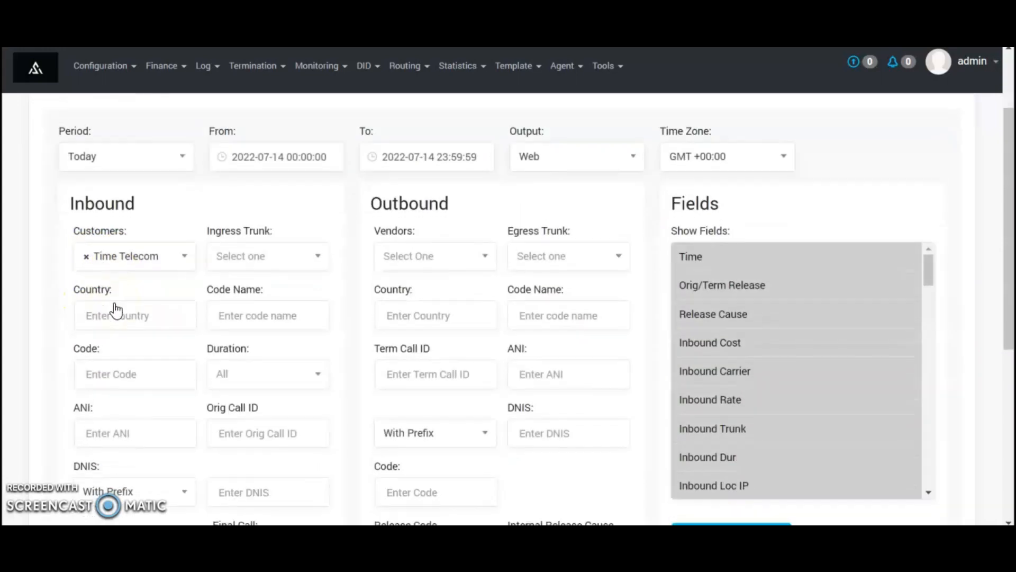
scroll(116, 303, "down", 6)
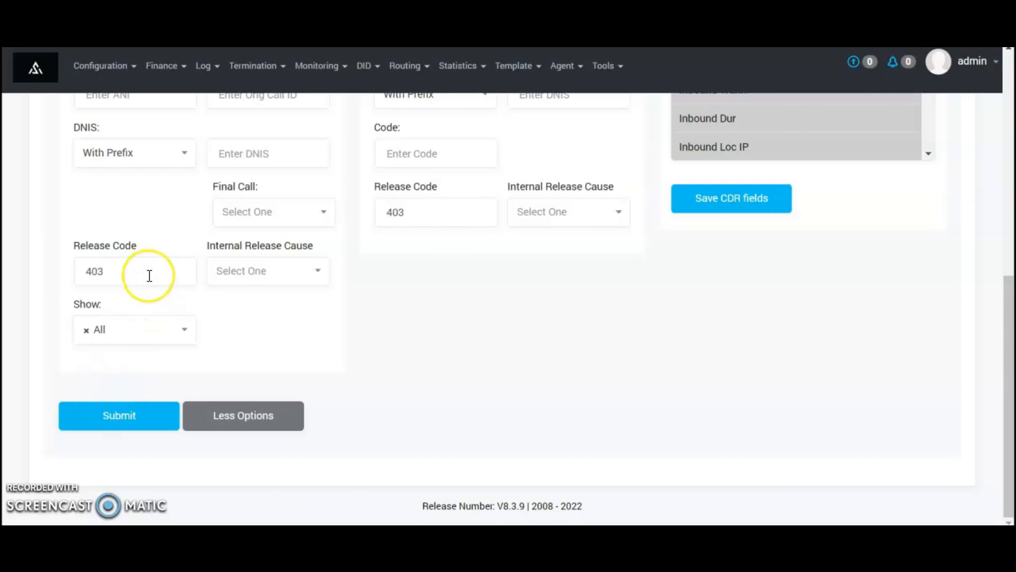
left_click_drag(150, 276, 68, 288)
key("BackSpace")
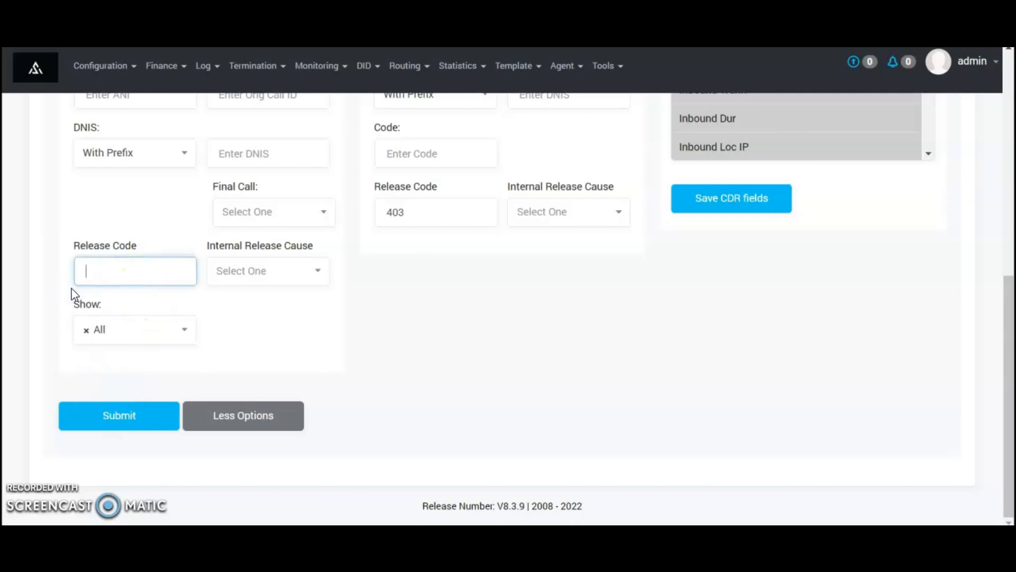
left_click(141, 405)
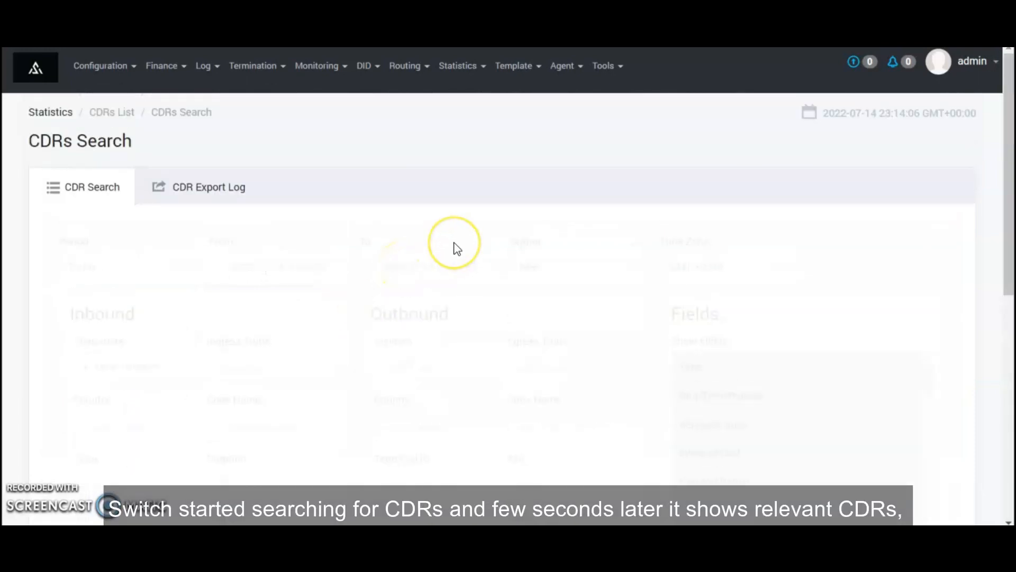
Scroll through the CDR results: Time Telecom calls to Affina One, released Normal at 0.055 inbound cost
scroll(455, 249, "down", 3)
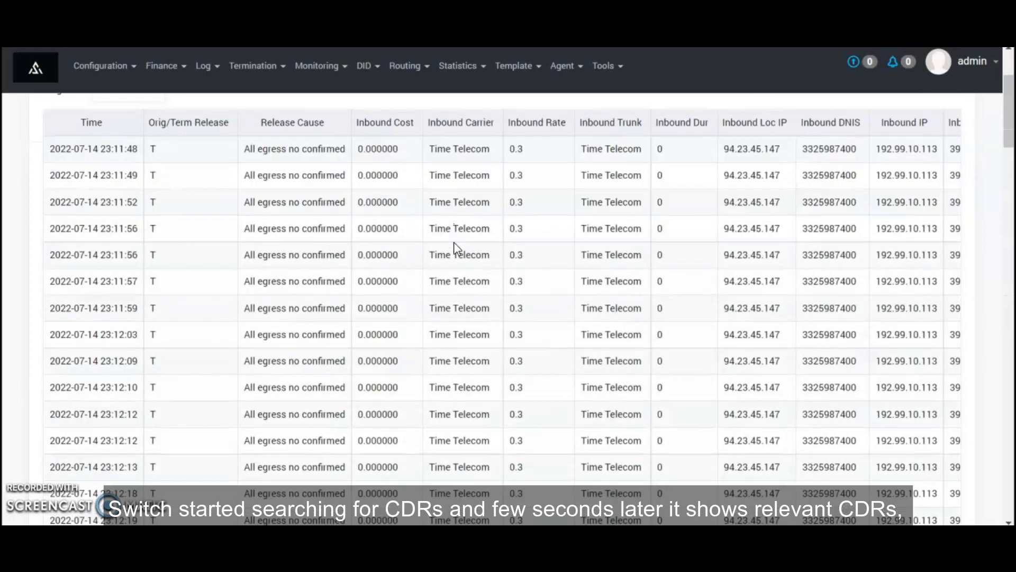
scroll(453, 242, "right", 3)
scroll(453, 243, "right", 2)
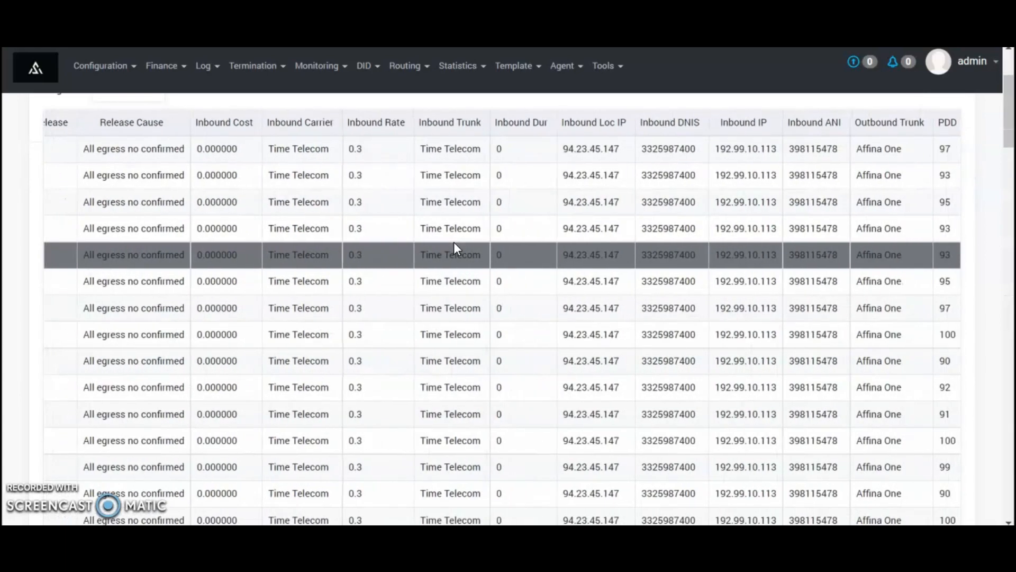
scroll(439, 184, "down", 1)
scroll(432, 190, "left", 3)
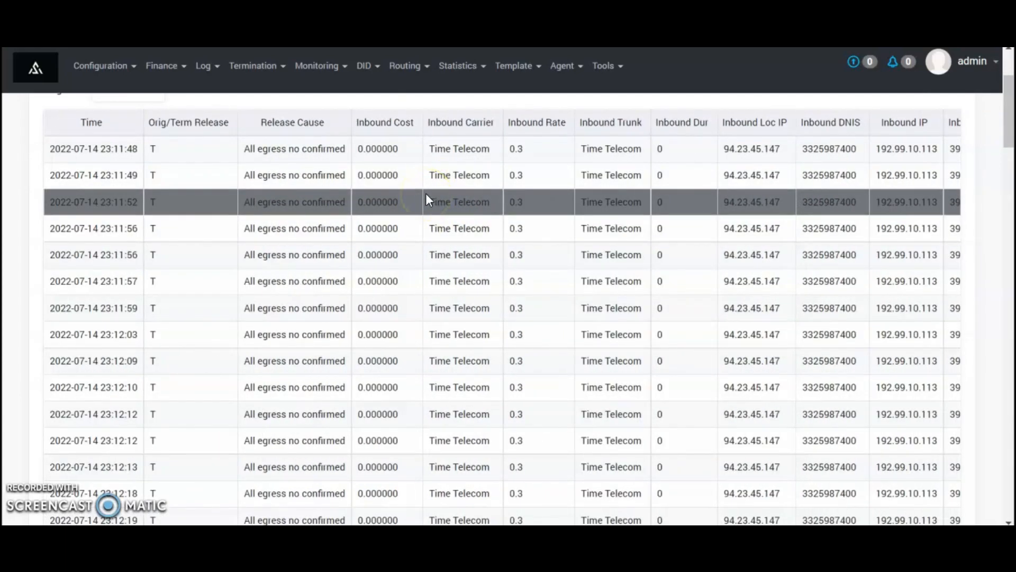
scroll(426, 195, "right", 3)
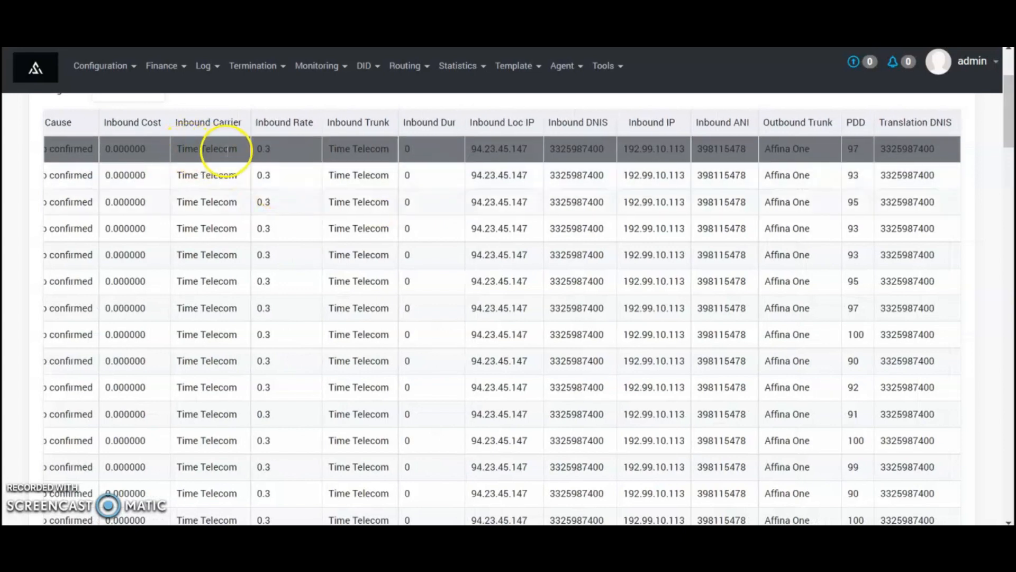
scroll(763, 167, "down", 1)
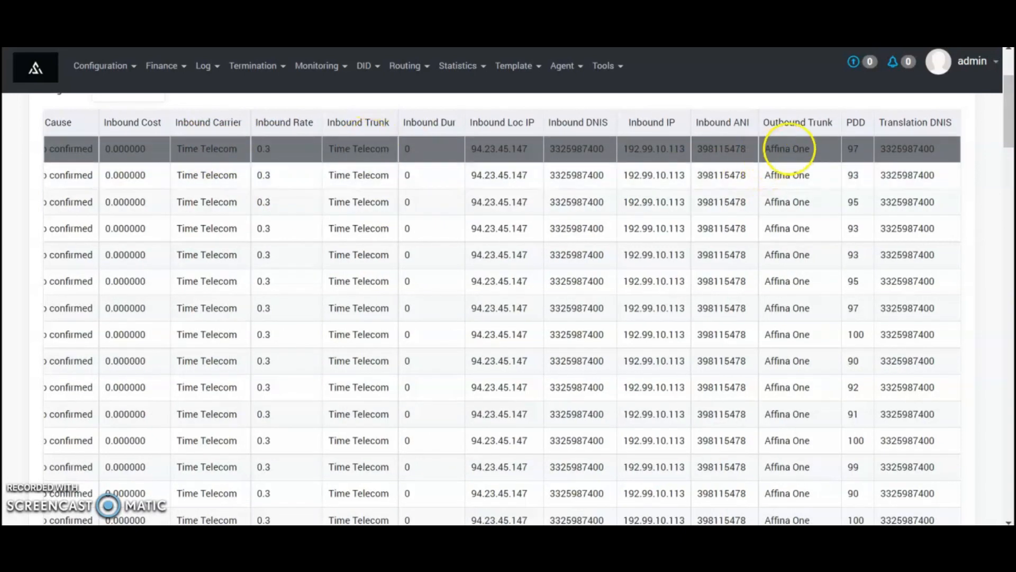
scroll(414, 320, "down", 5)
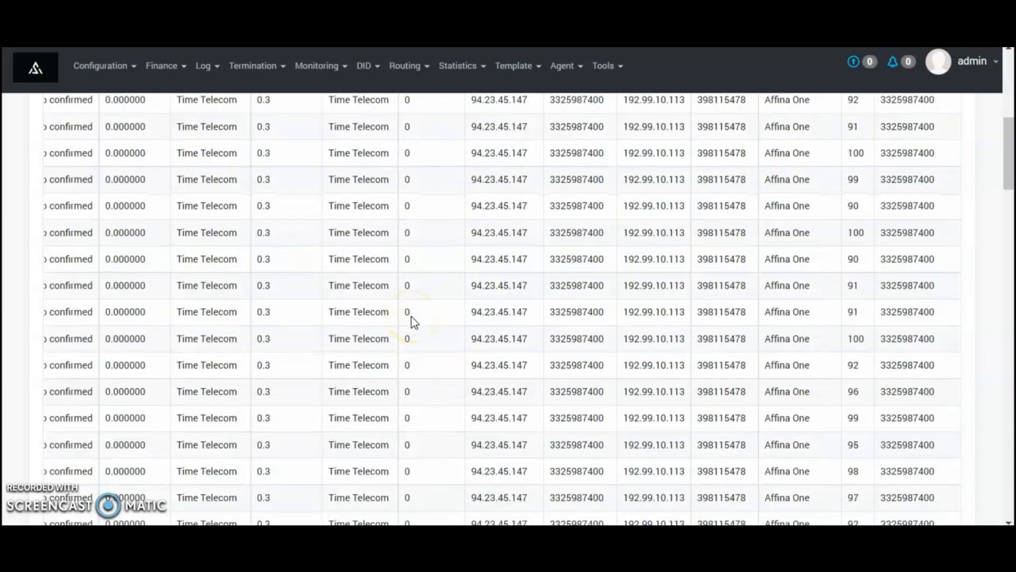
scroll(414, 320, "left", 5)
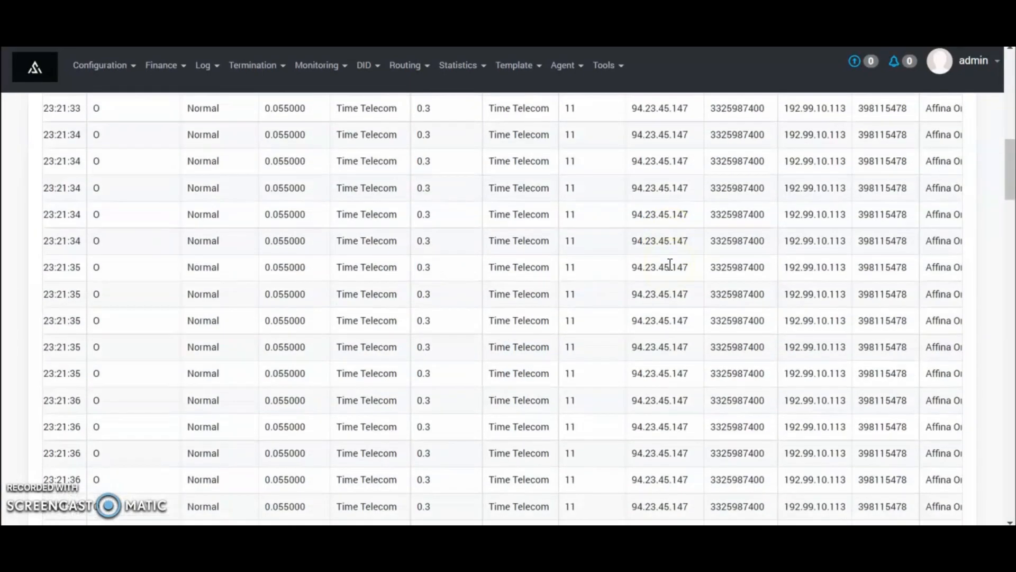
scroll(672, 265, "down", 2)
scroll(670, 264, "up", 10)
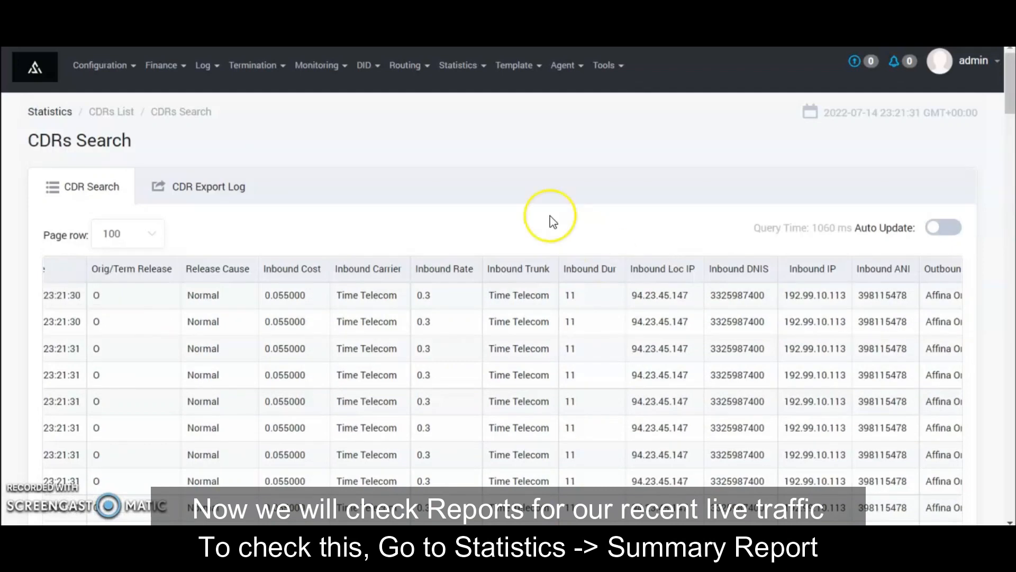
Open Statistics > Summary Report and choose Time Telecom as the customer
left_click(455, 78)
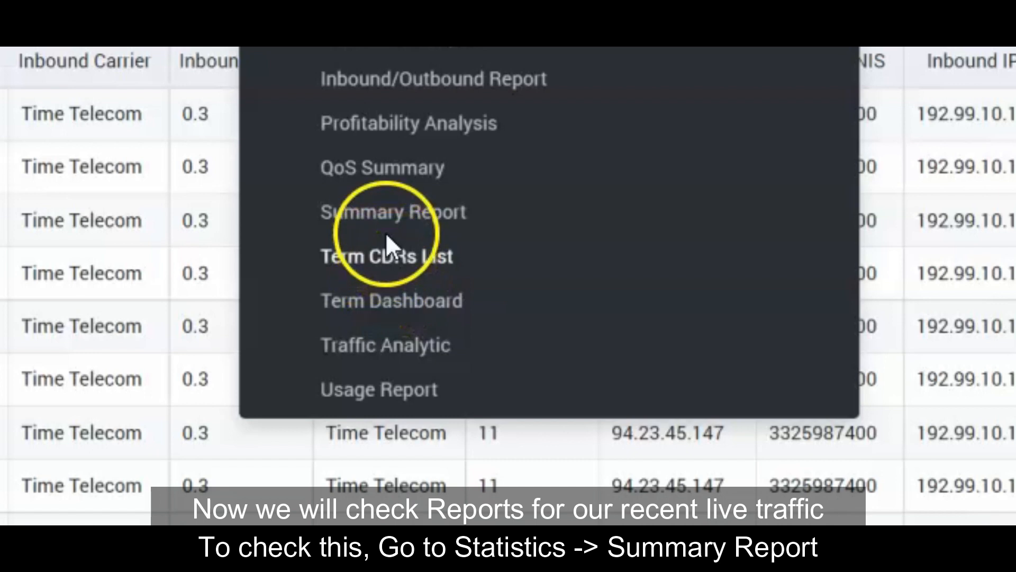
left_click(387, 219)
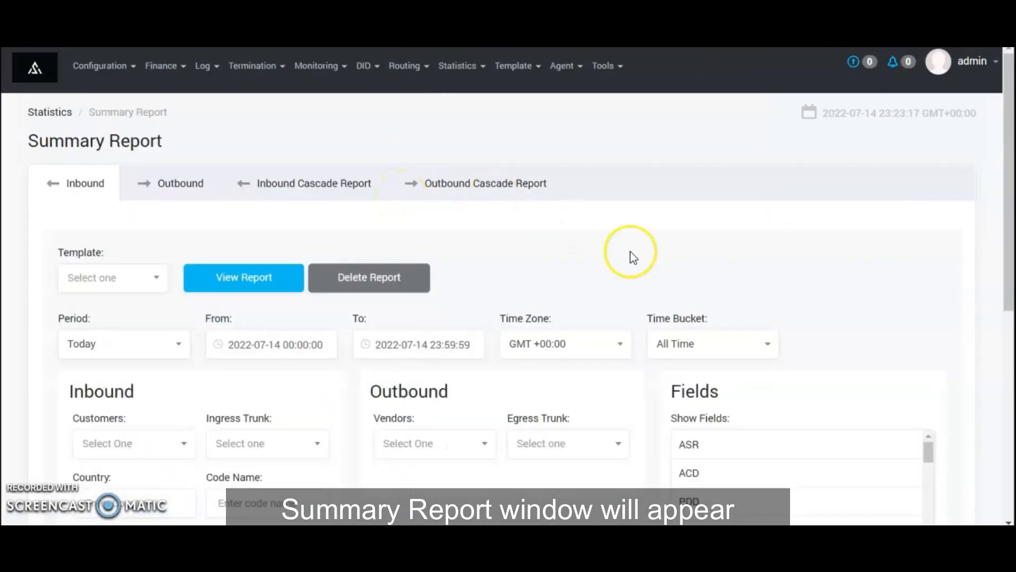
scroll(629, 257, "down", 1)
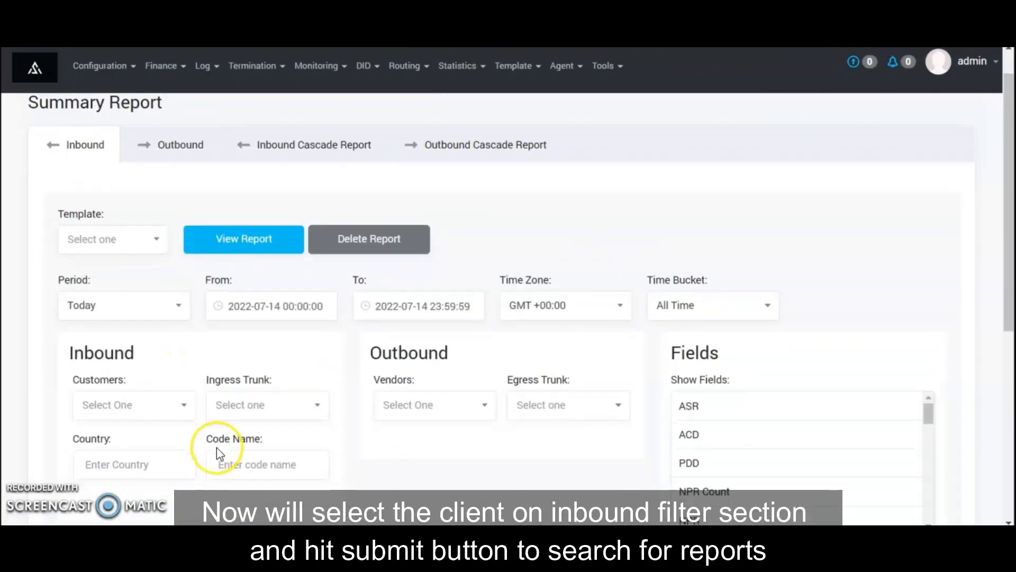
scroll(217, 447, "down", 1)
left_click(143, 362)
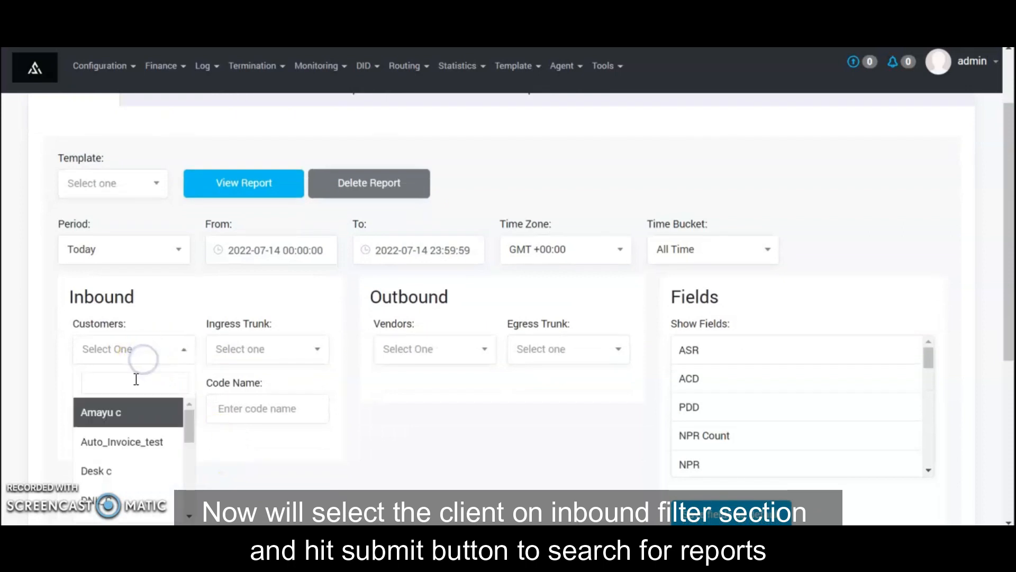
type("time")
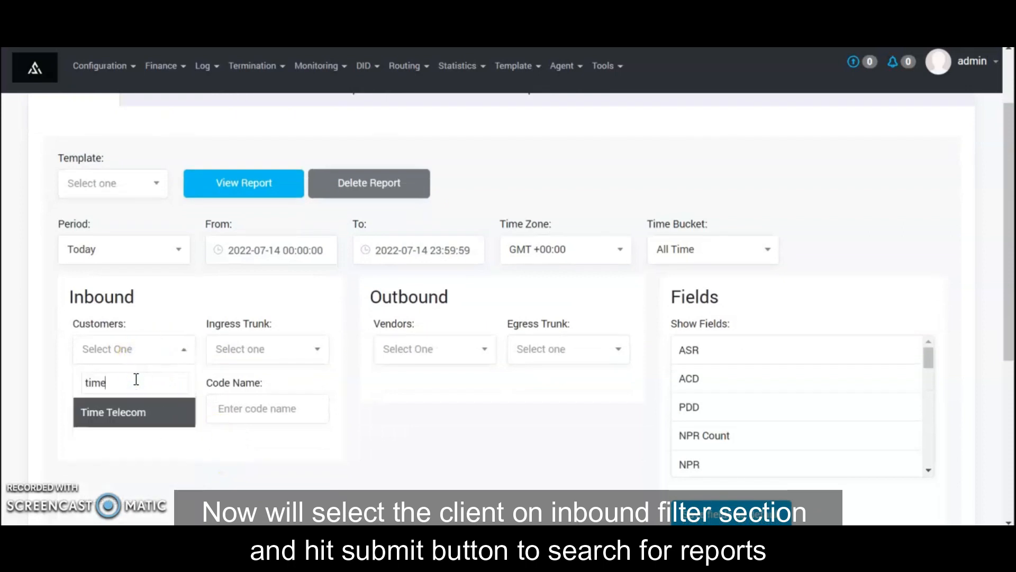
key("Return")
Select every Show Field from ASR through SDR-30 and submit the report
scroll(842, 433, "down", 1)
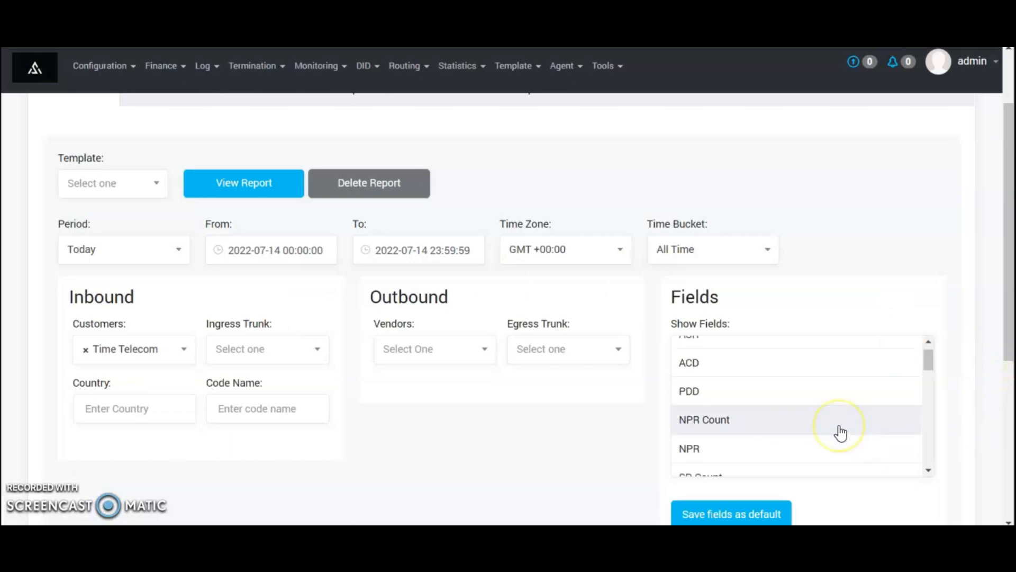
scroll(839, 431, "down", 2)
scroll(839, 431, "up", 4)
left_click(754, 352)
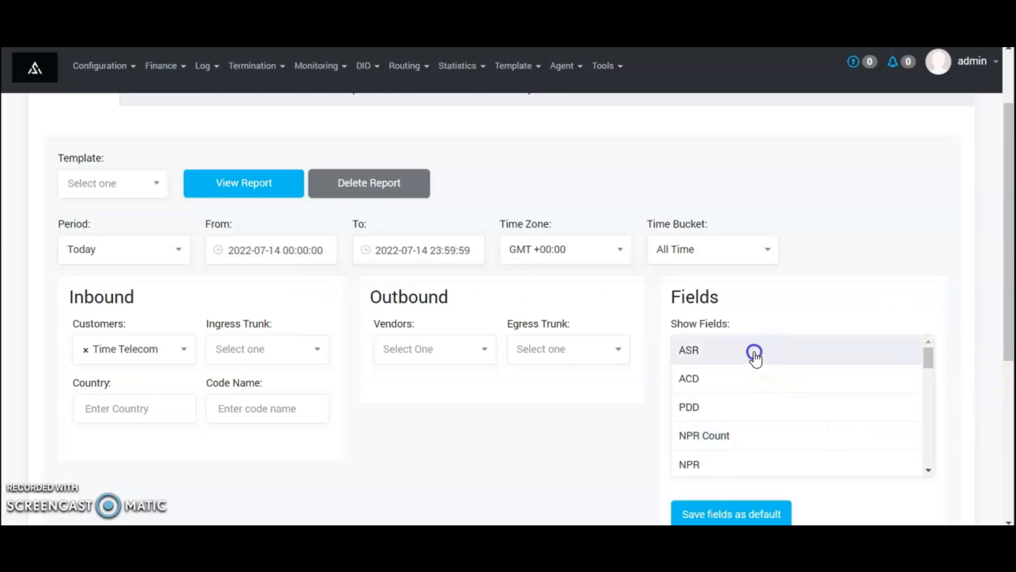
key("shift+End")
scroll(354, 391, "down", 3)
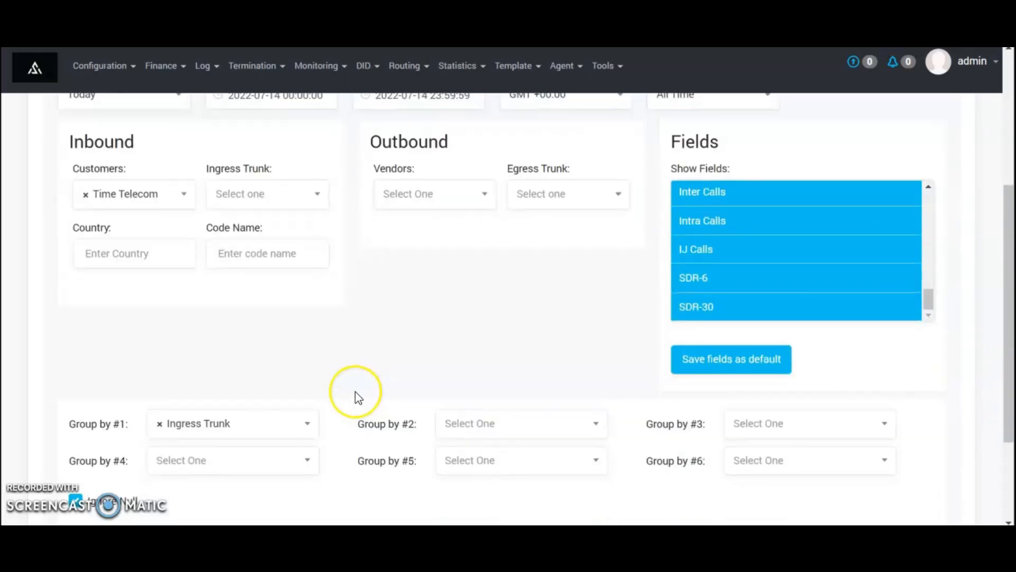
scroll(316, 383, "down", 3)
left_click(129, 411)
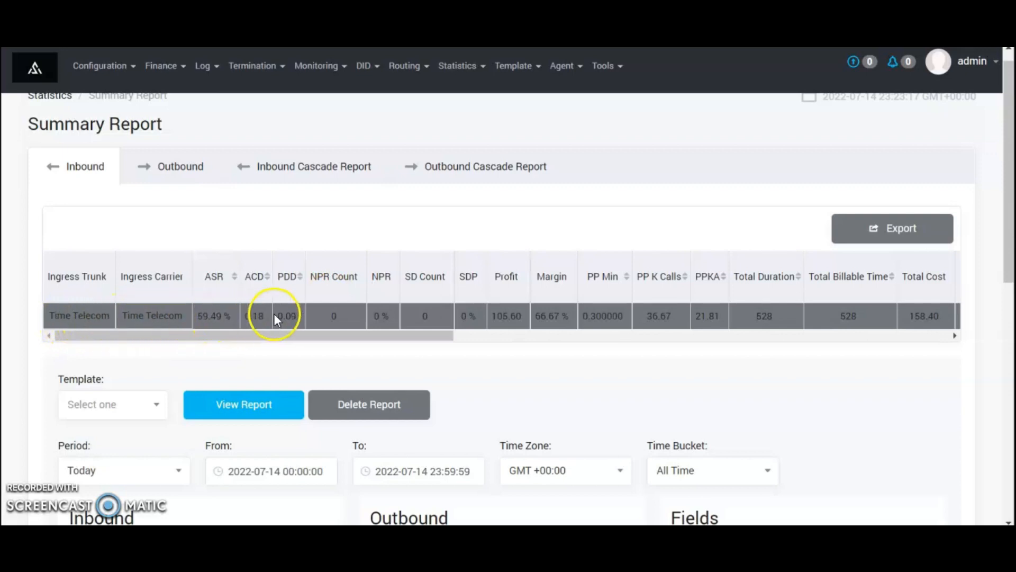
Scroll the summary table to review 4841 total calls, 59.49% ASR, 105.60 profit, 158.40 total cost
scroll(274, 318, "right", 3)
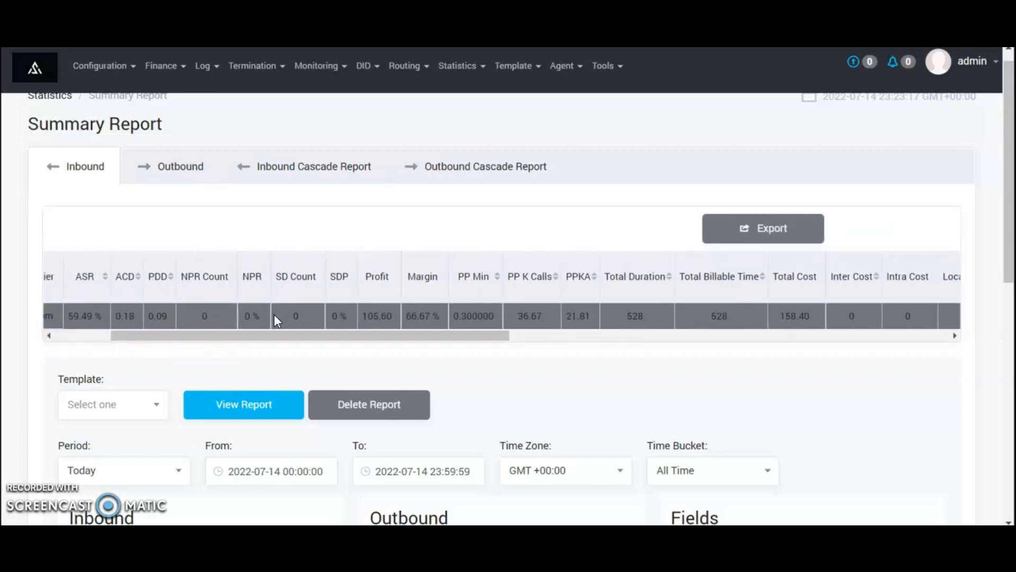
left_click(327, 319)
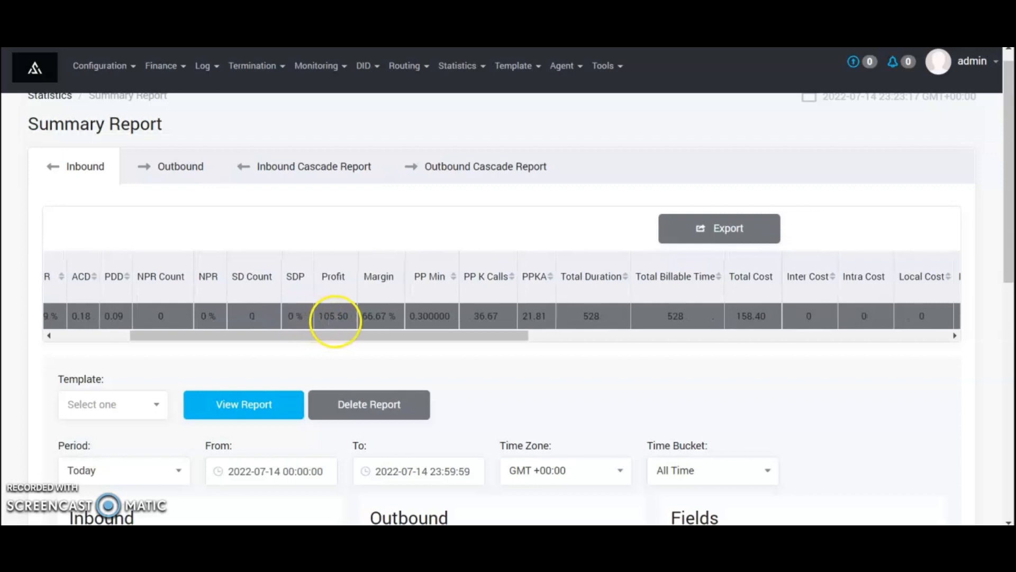
scroll(382, 320, "right", 3)
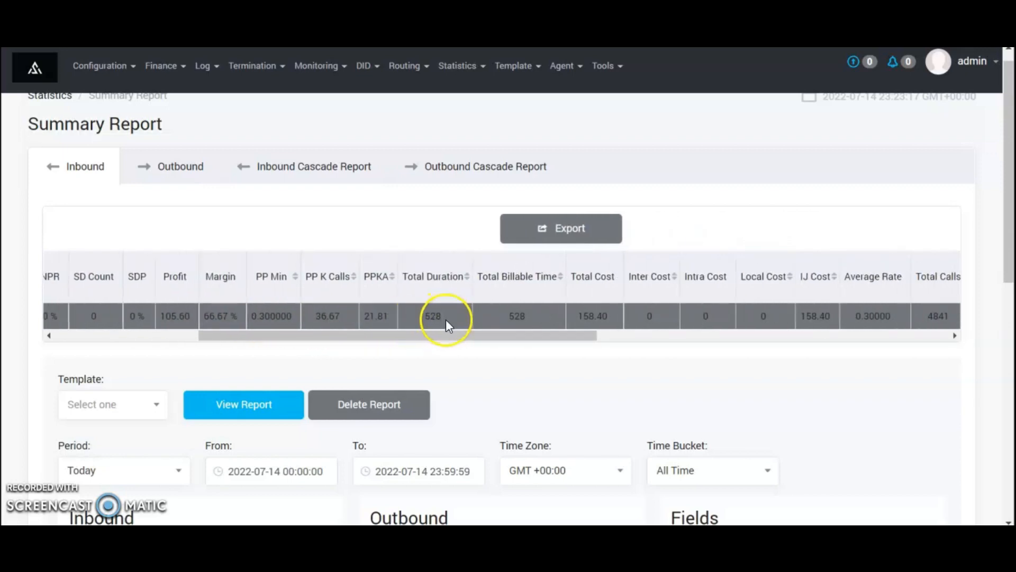
scroll(445, 319, "right", 7)
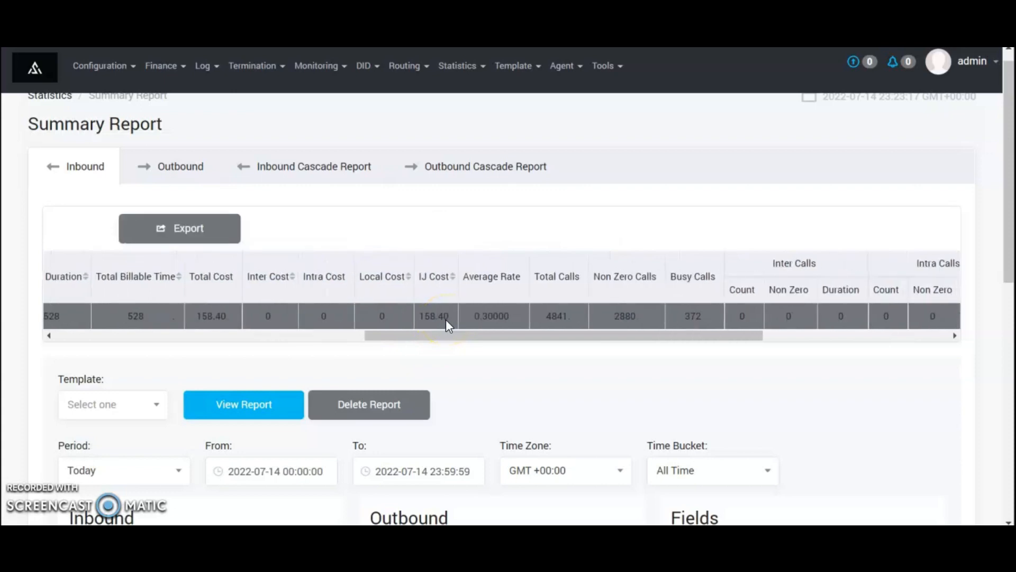
scroll(446, 319, "right", 2)
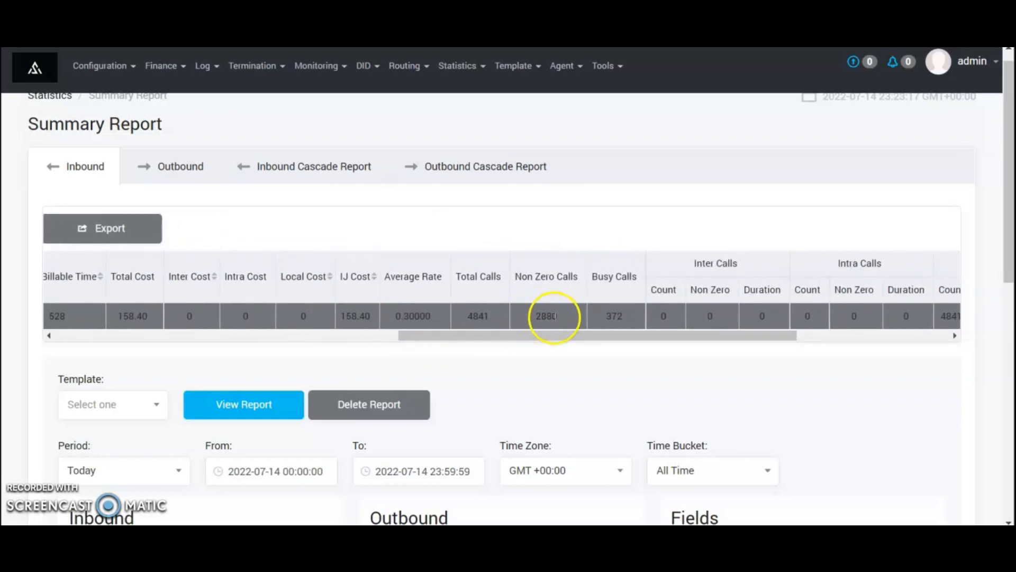
scroll(594, 316, "right", 7)
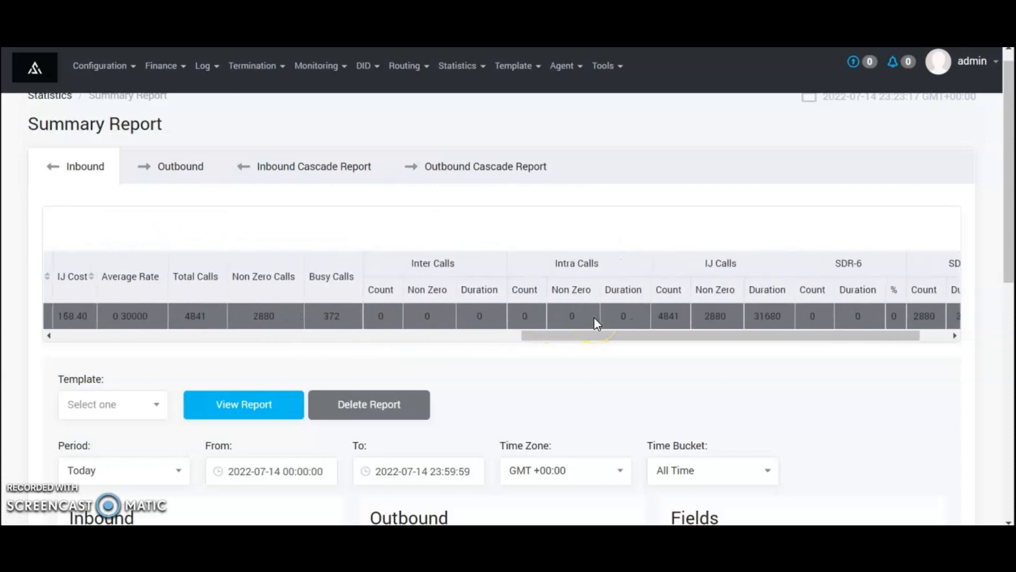